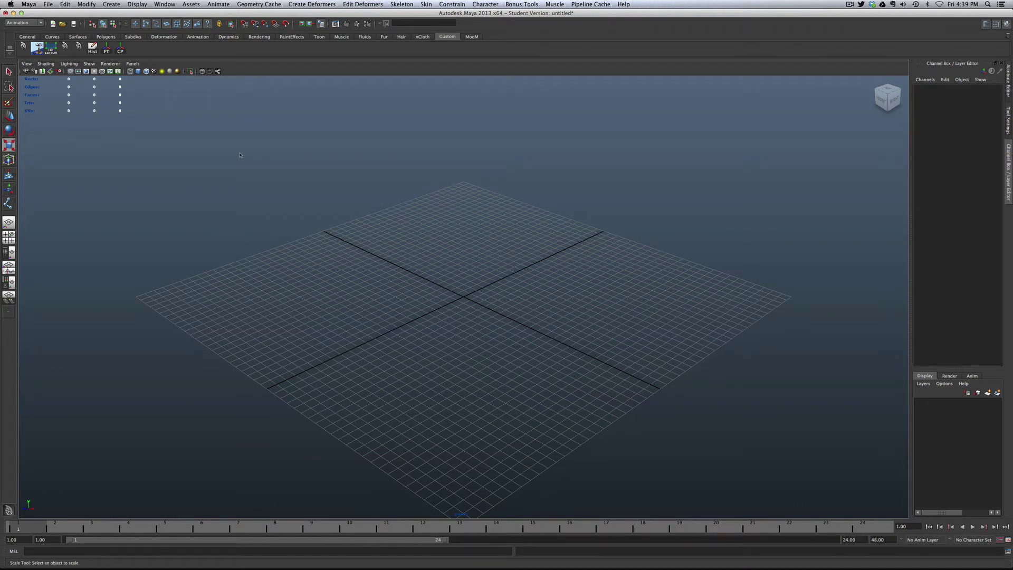
Tear off the Create menu and park it over the viewport
left_click(112, 5)
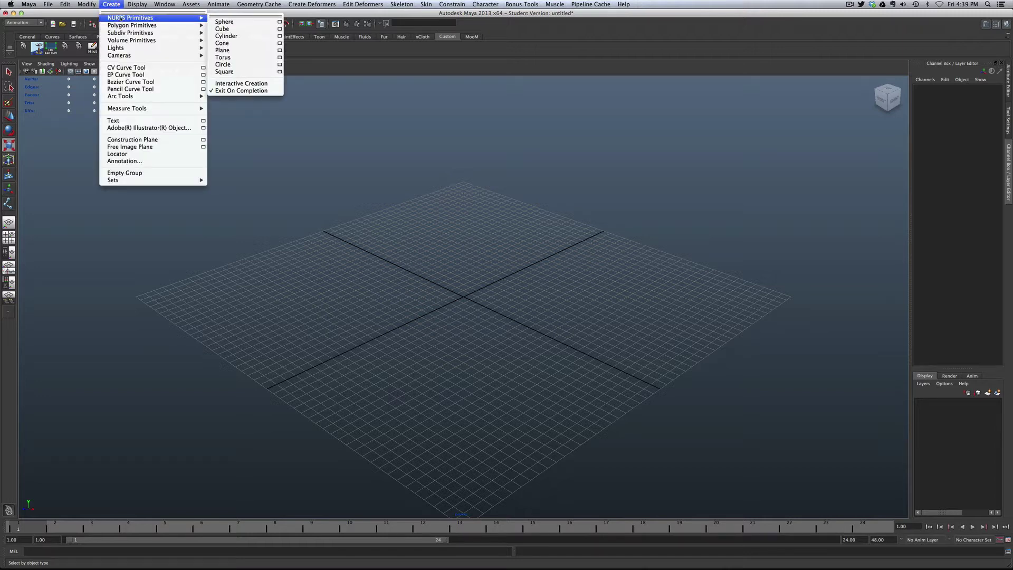
left_click(146, 11)
left_click_drag(149, 16, 99, 184)
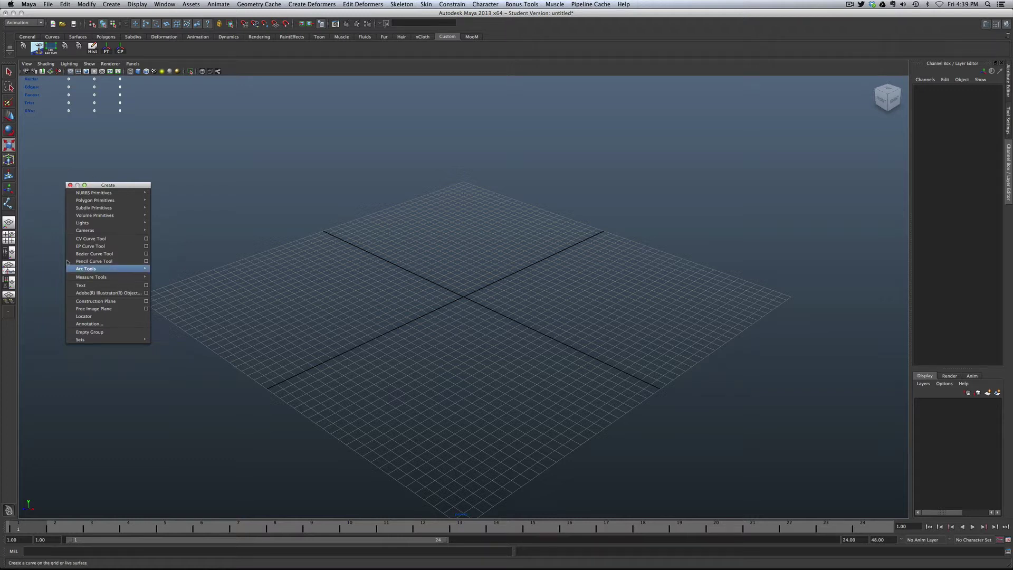
Add a NURBS circle at the origin, scale it uniformly to 47.355, and deselect it
mouse_move(136, 194)
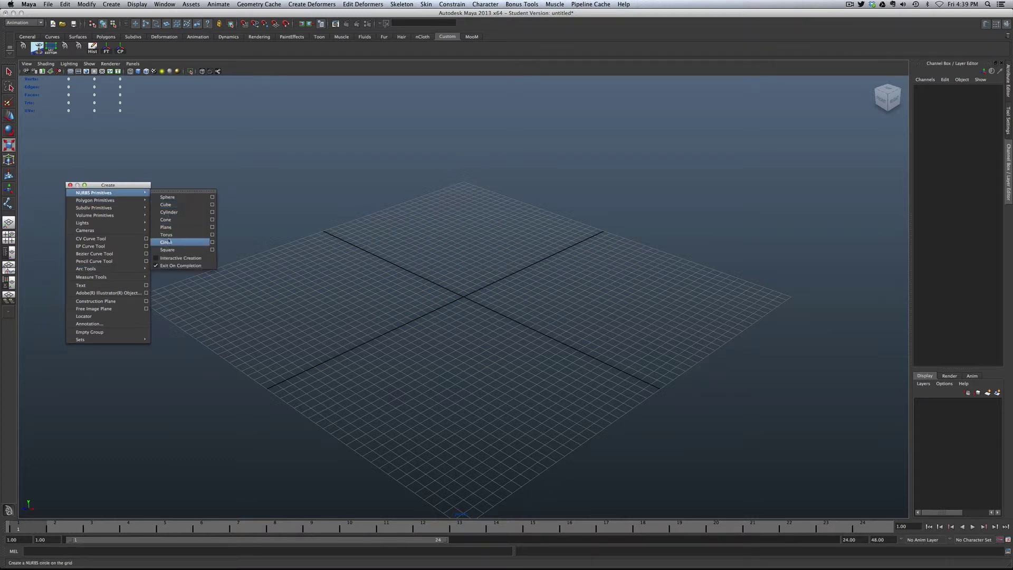
left_click(170, 243)
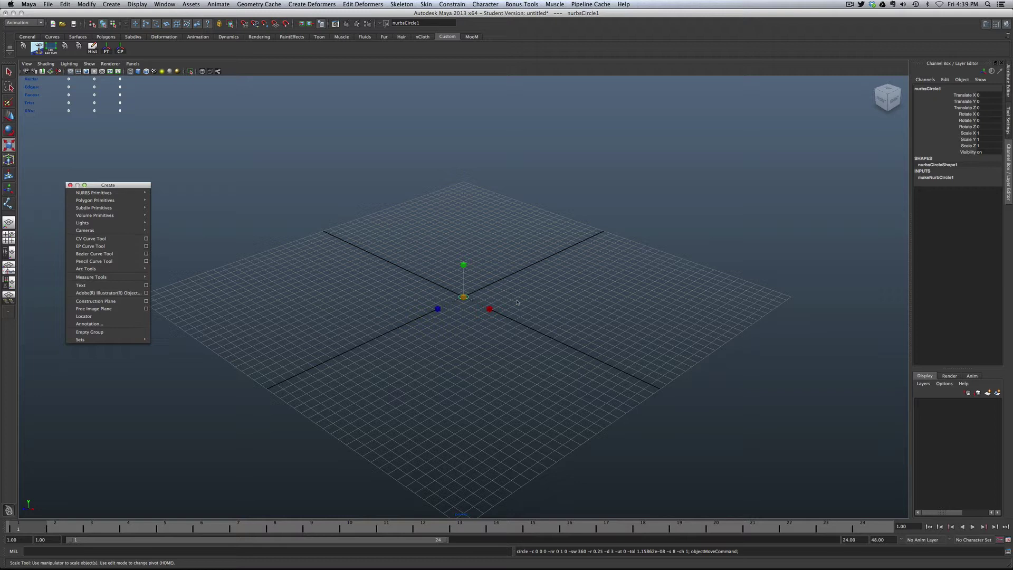
left_click_drag(464, 297, 815, 287)
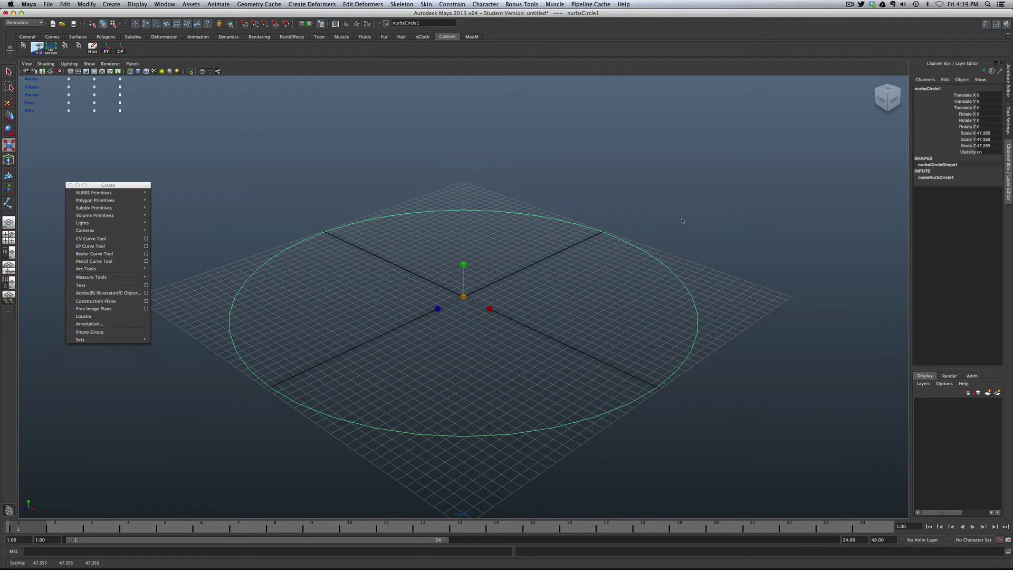
left_click(241, 244)
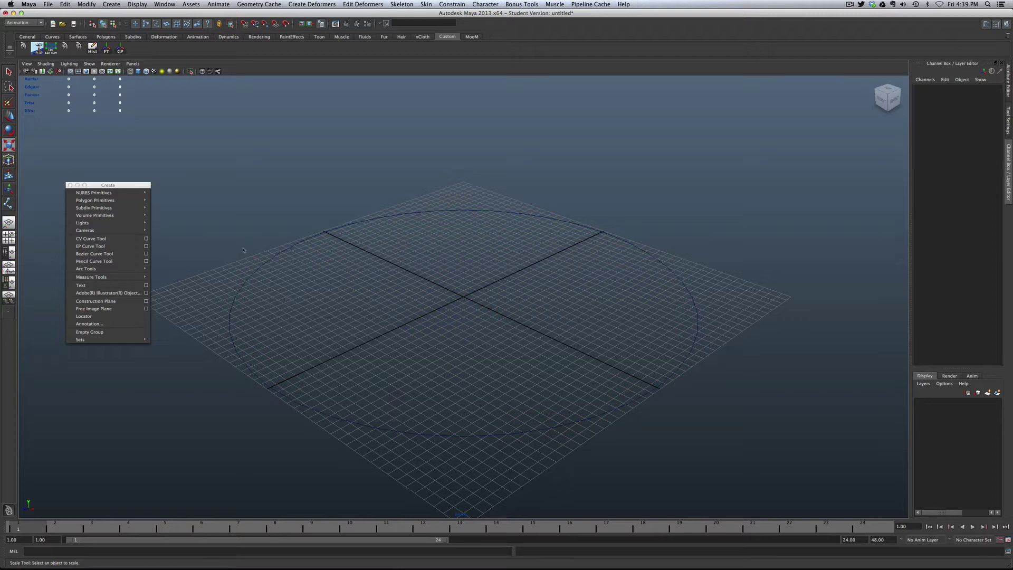
Draw a trial CV curve with seven control vertices around the big circle
left_click(94, 241)
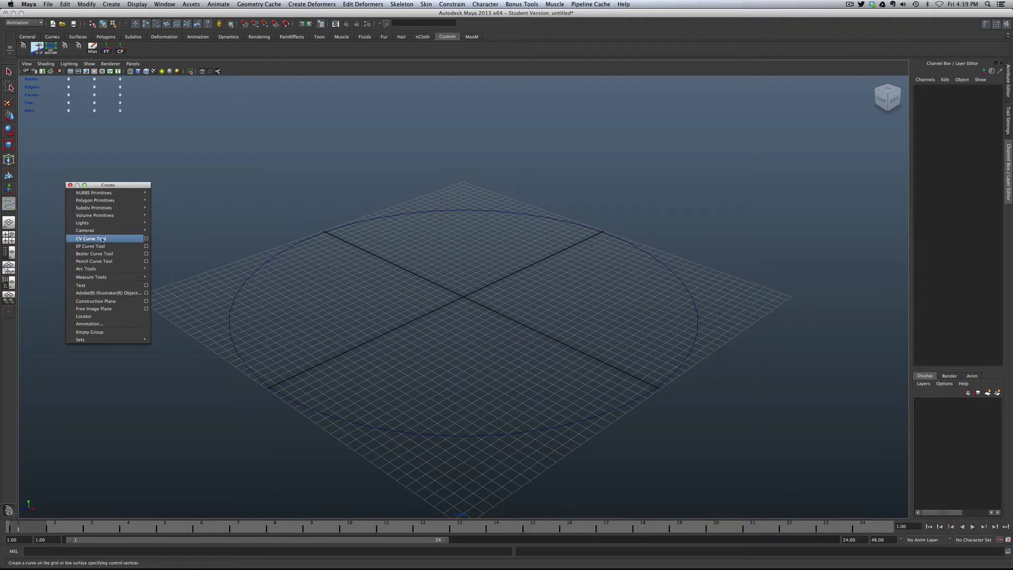
left_click(146, 238)
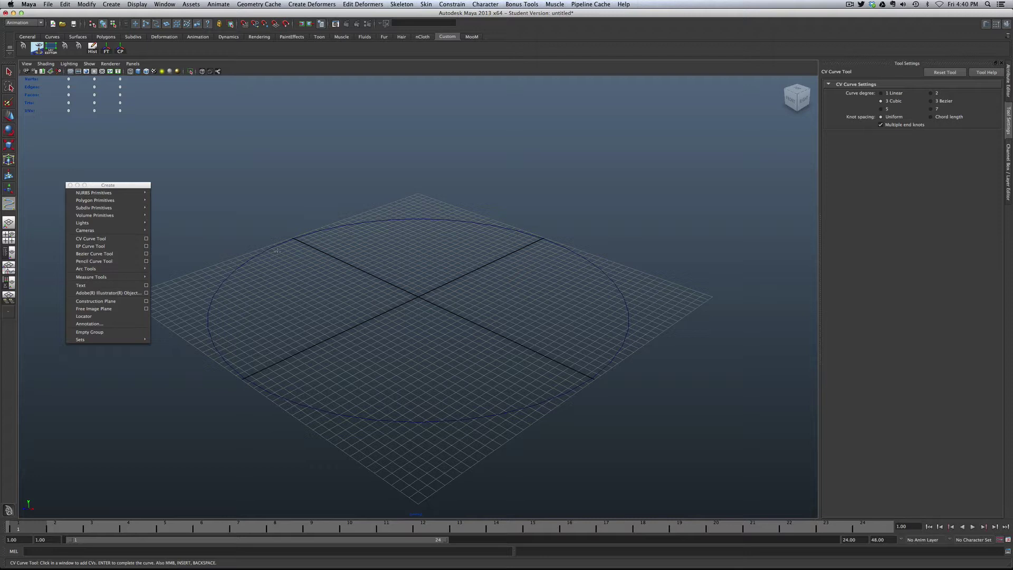
left_click(204, 387)
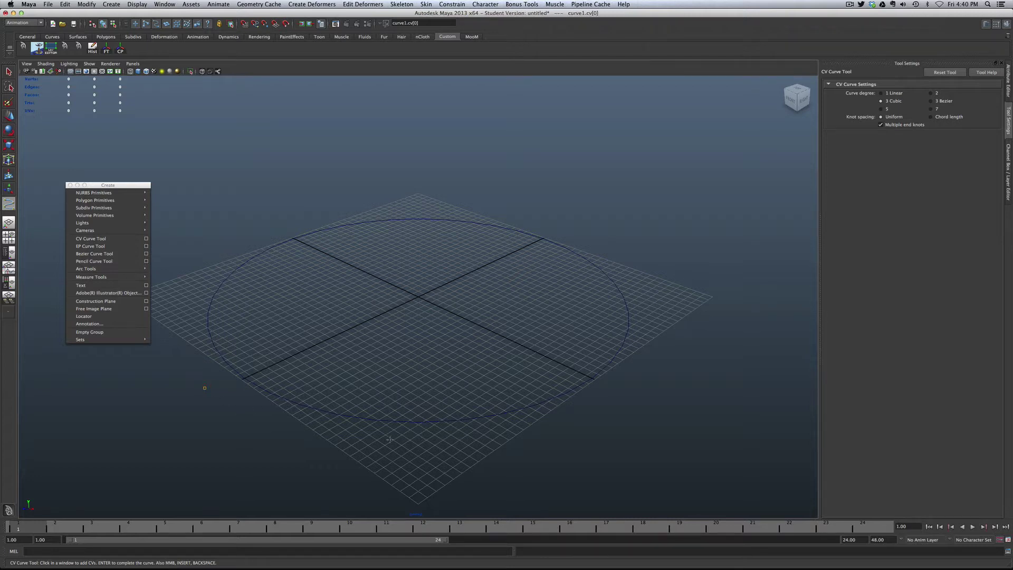
left_click(564, 432)
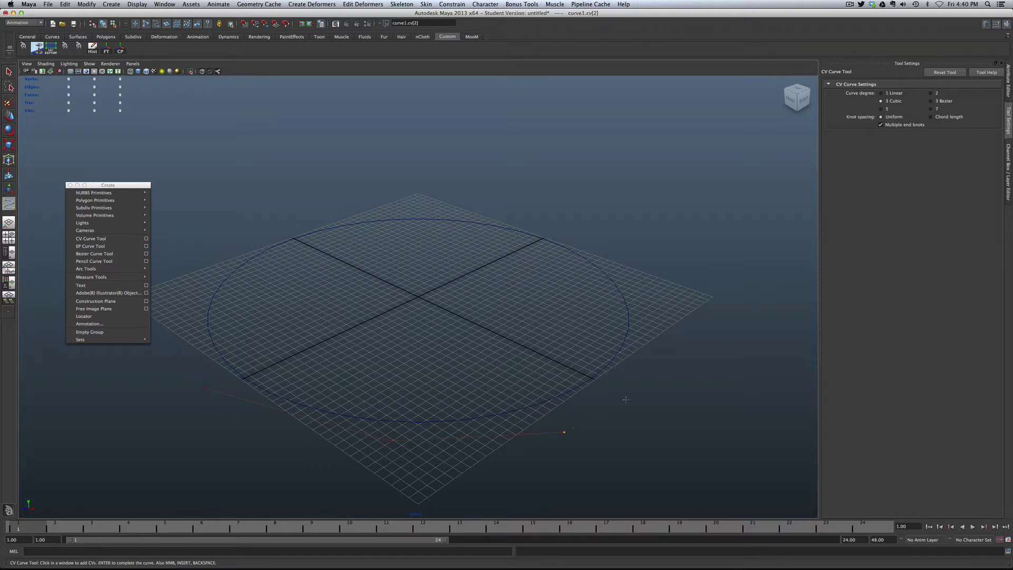
left_click(659, 357)
left_click(658, 277)
left_click(600, 239)
left_click(493, 212)
left_click(367, 209)
key("Return")
Remove the trial curve and select the big circle again
key("r")
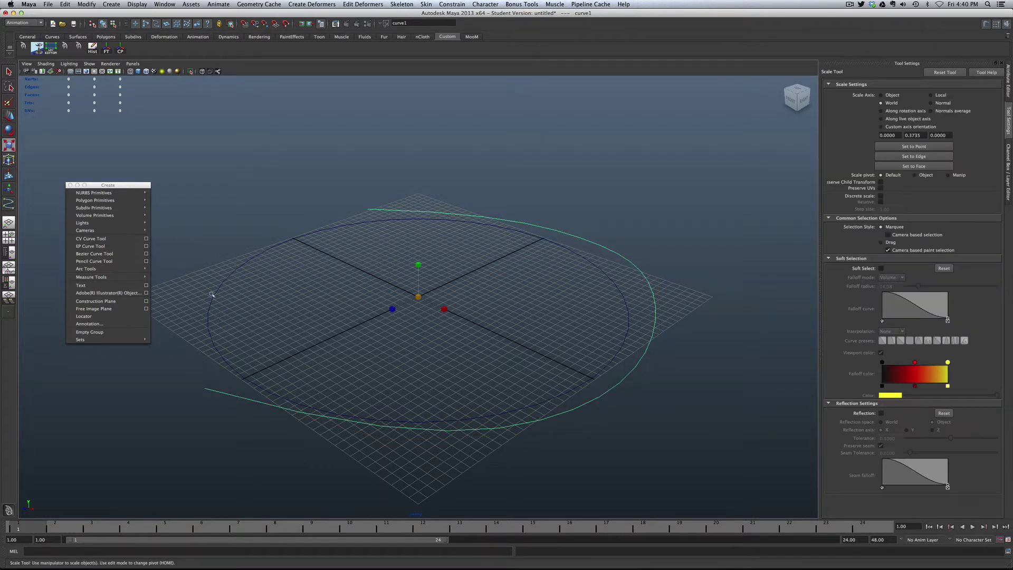
key("z")
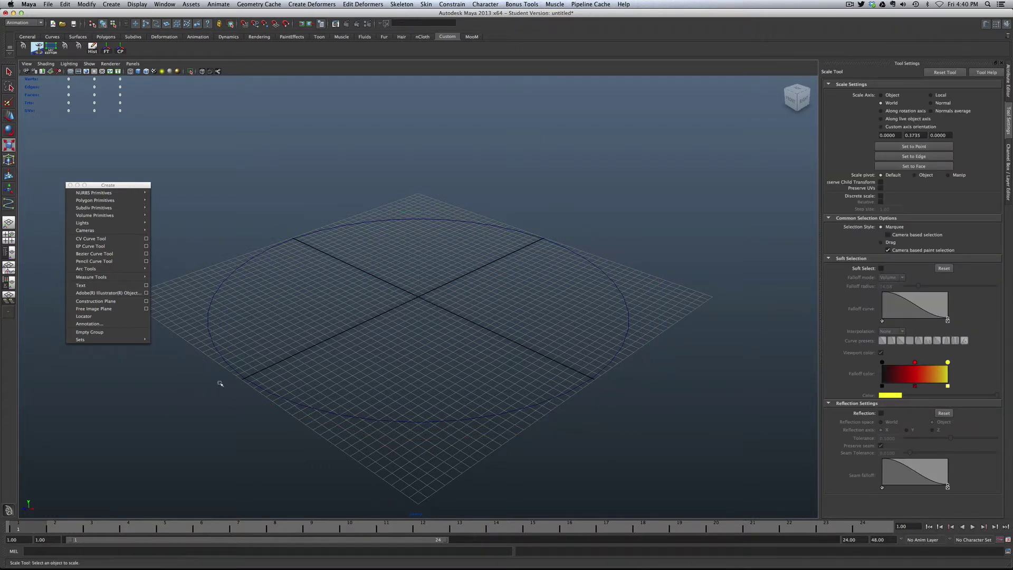
left_click_drag(260, 377, 260, 447)
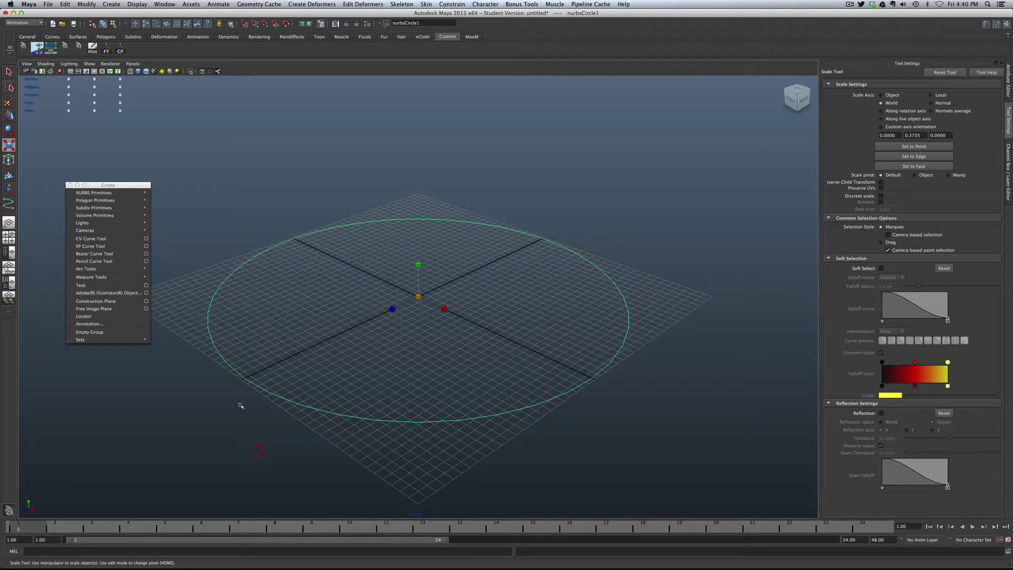
Deselect the circle and close the floating Create menu
left_click(269, 227)
scroll(385, 351, "up", 5)
mouse_move(110, 192)
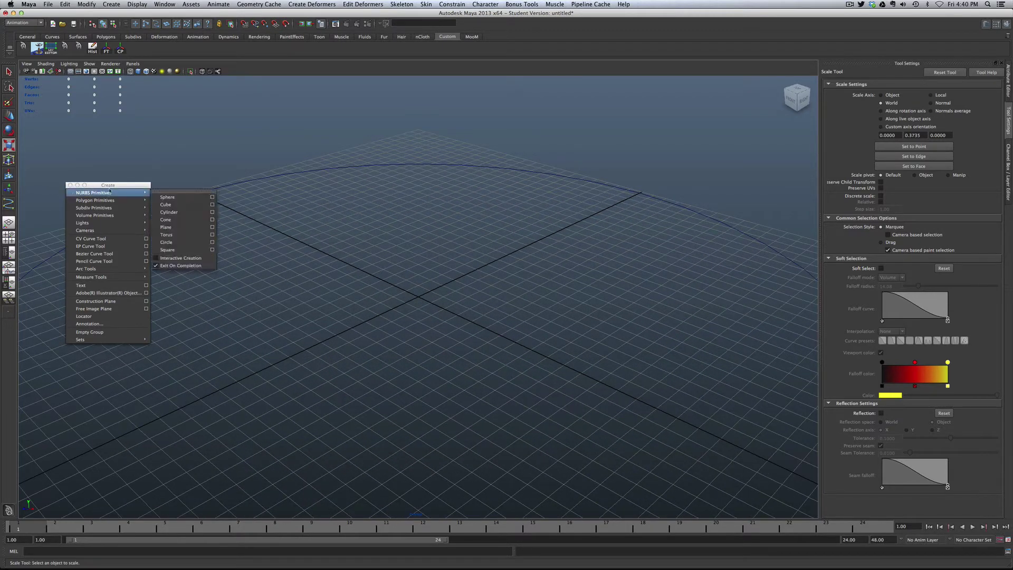
left_click_drag(108, 186, 82, 195)
left_click(44, 196)
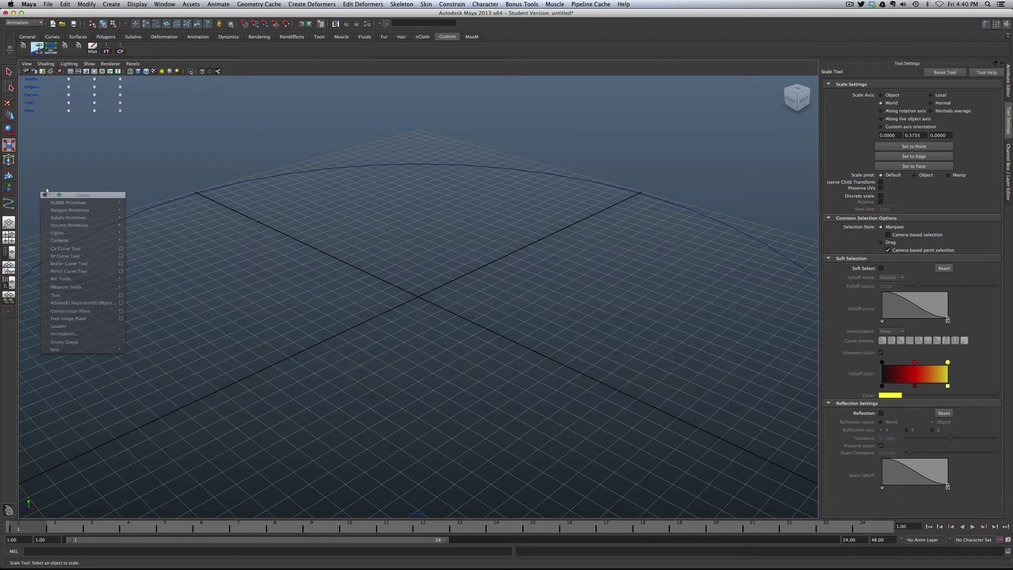
Tear off the Skeleton menu to the lower left and orbit to a front view
left_click(404, 4)
left_click(407, 12)
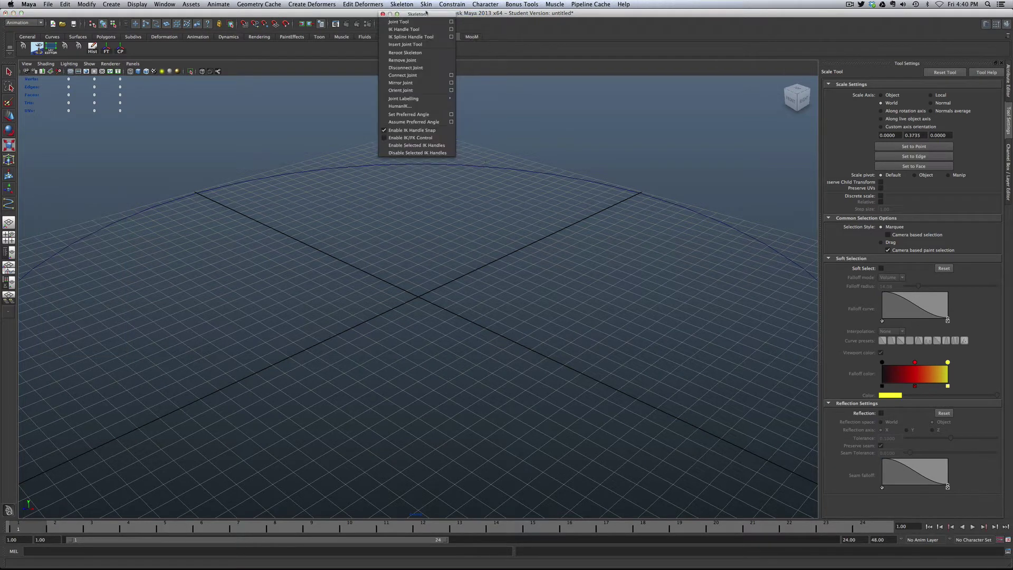
left_click_drag(435, 13, 83, 322)
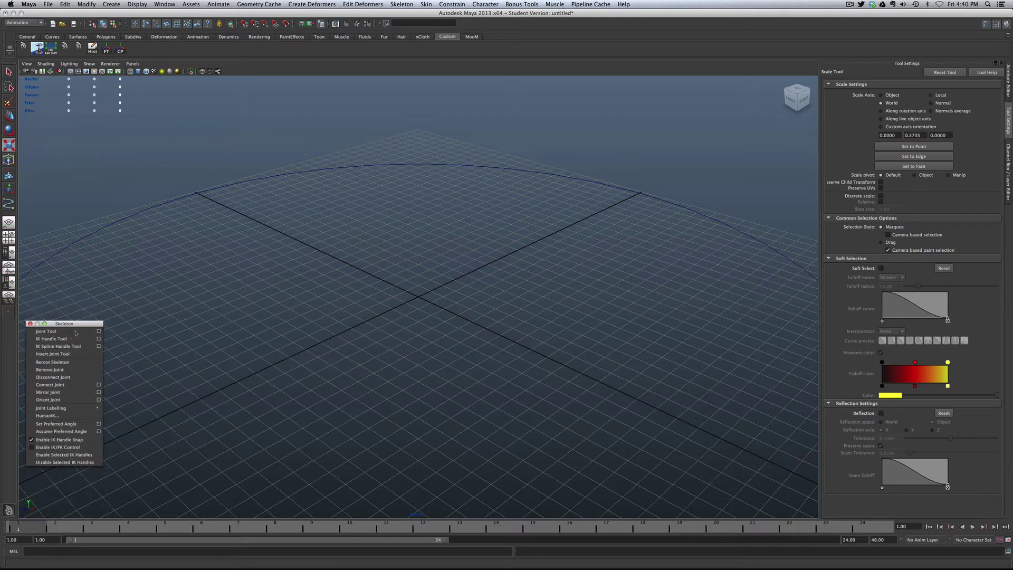
left_click(59, 331)
left_click_drag(404, 323, 466, 324, "alt")
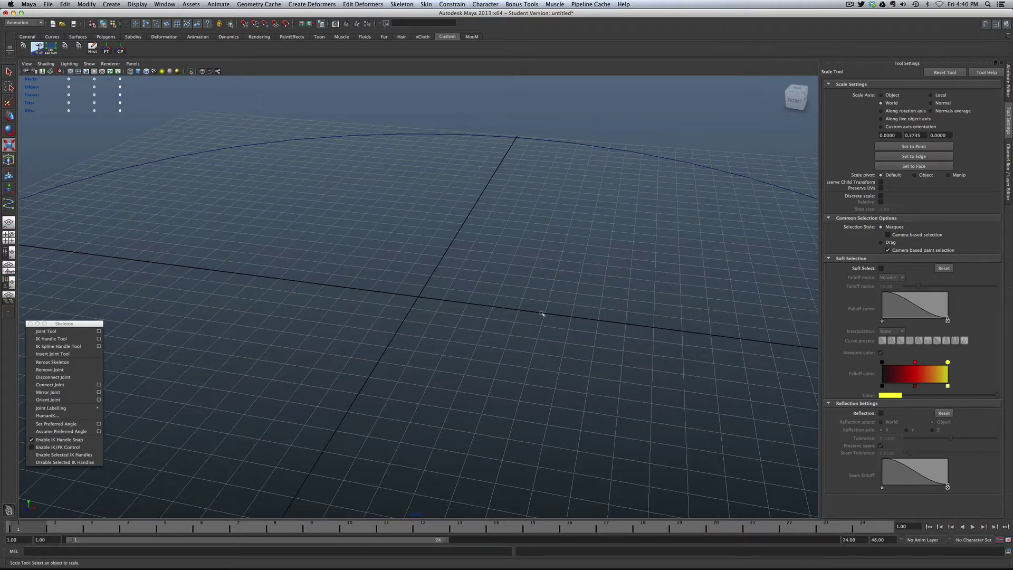
Place a six-joint chain along the grid line from the origin, snapping to grid
left_click(47, 332)
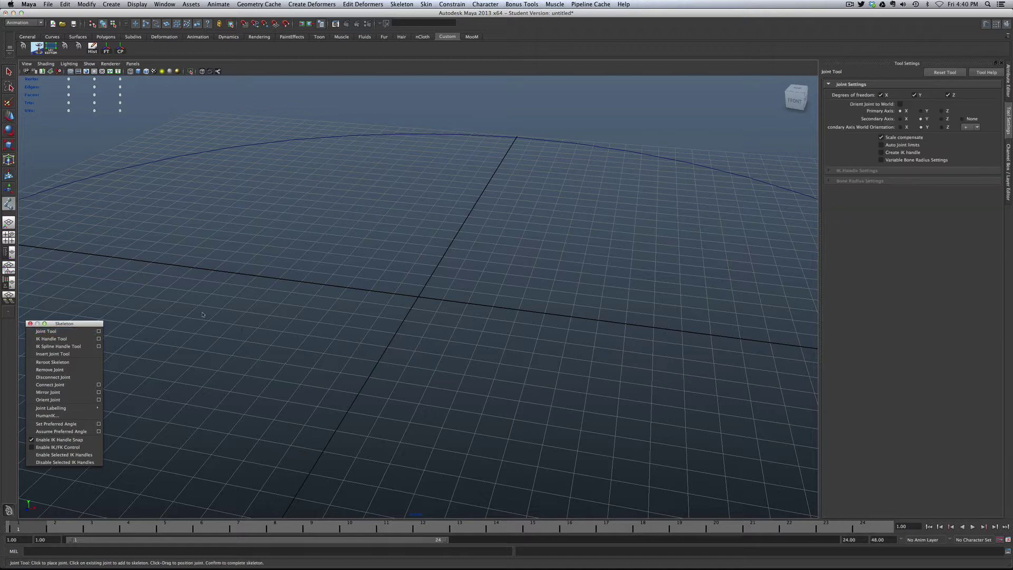
left_click(419, 297)
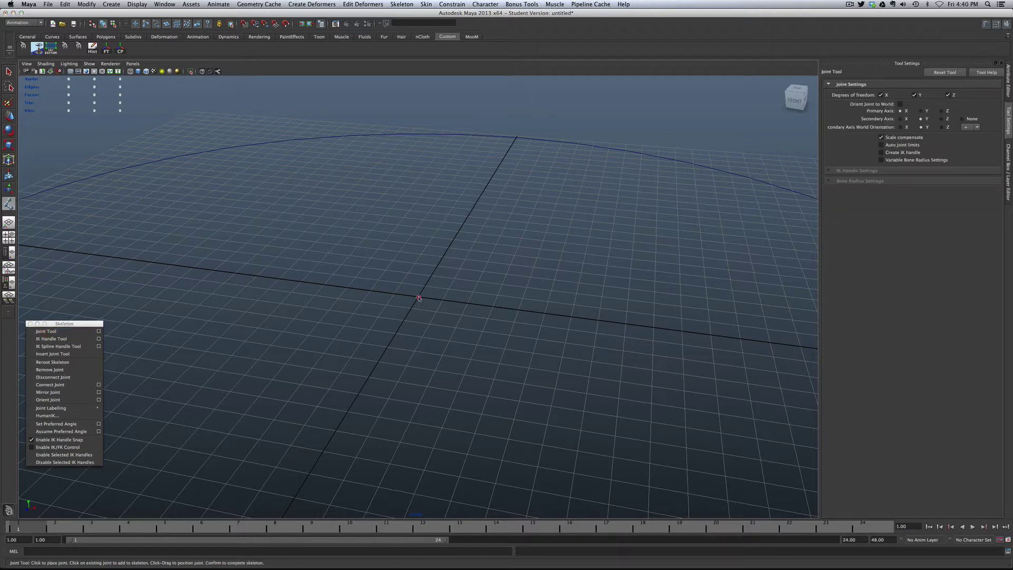
left_click(465, 304)
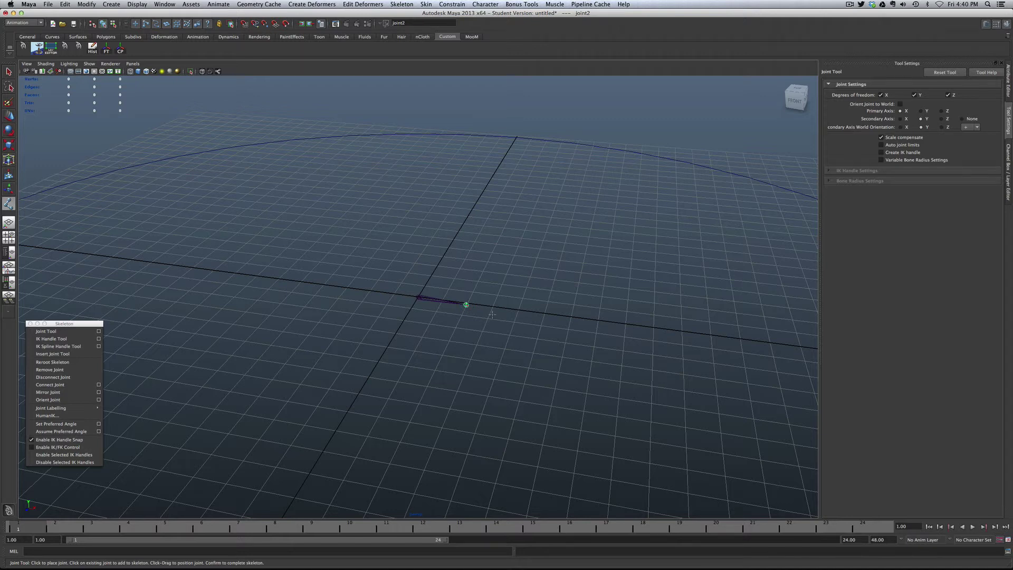
key("x")
left_click(519, 310)
left_click(571, 317)
left_click(625, 323)
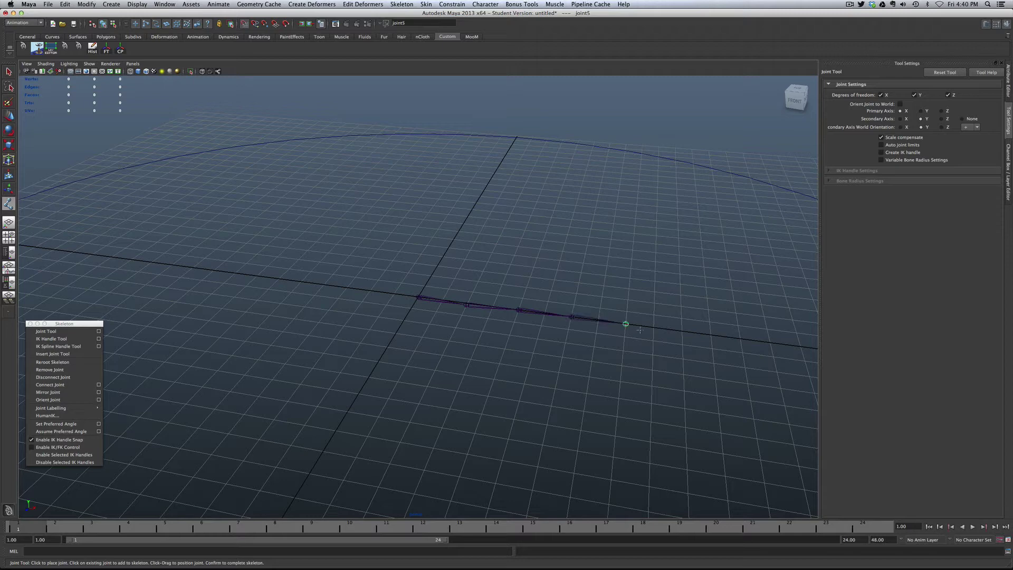
left_click(682, 331)
key("r")
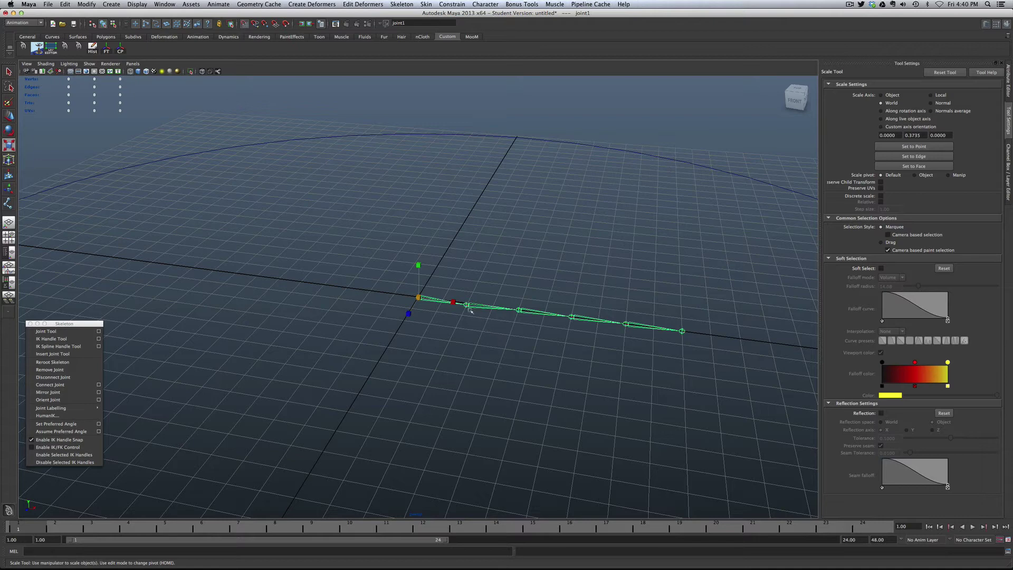
Check the joints one by one and nudge the second joint and root slightly
left_click(466, 310)
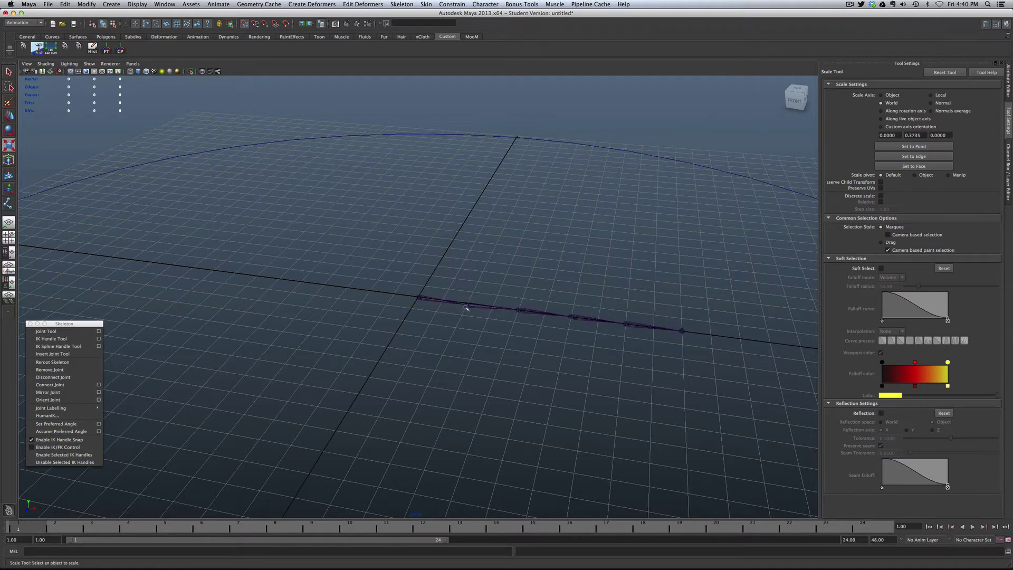
left_click(466, 305)
key("w")
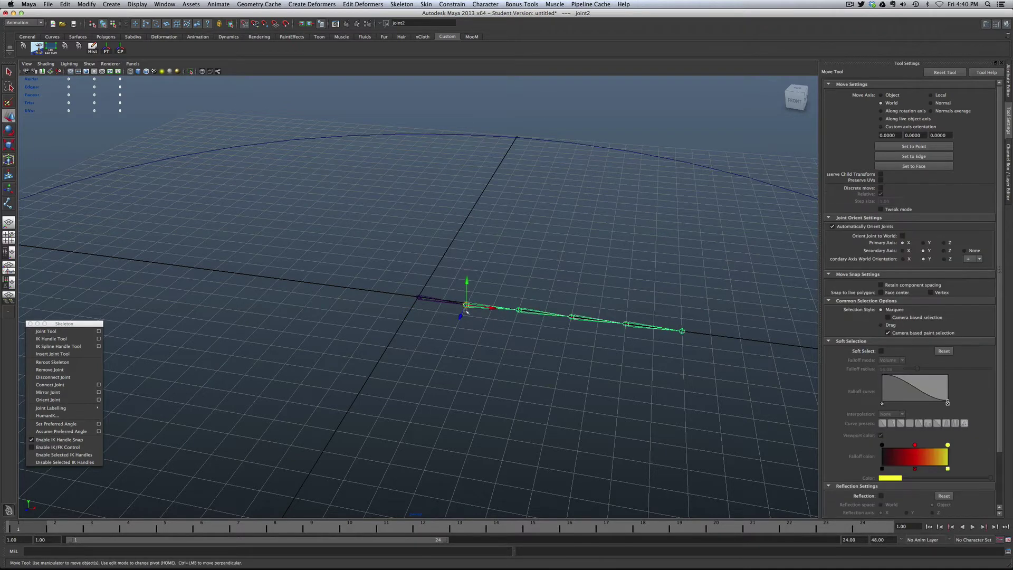
left_click_drag(466, 310, 467, 309)
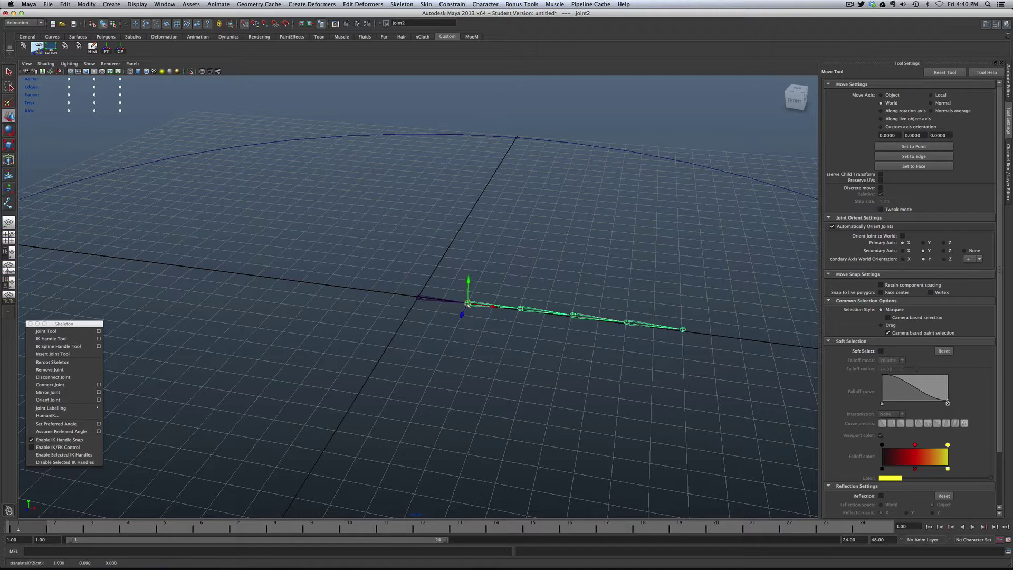
left_click(520, 309)
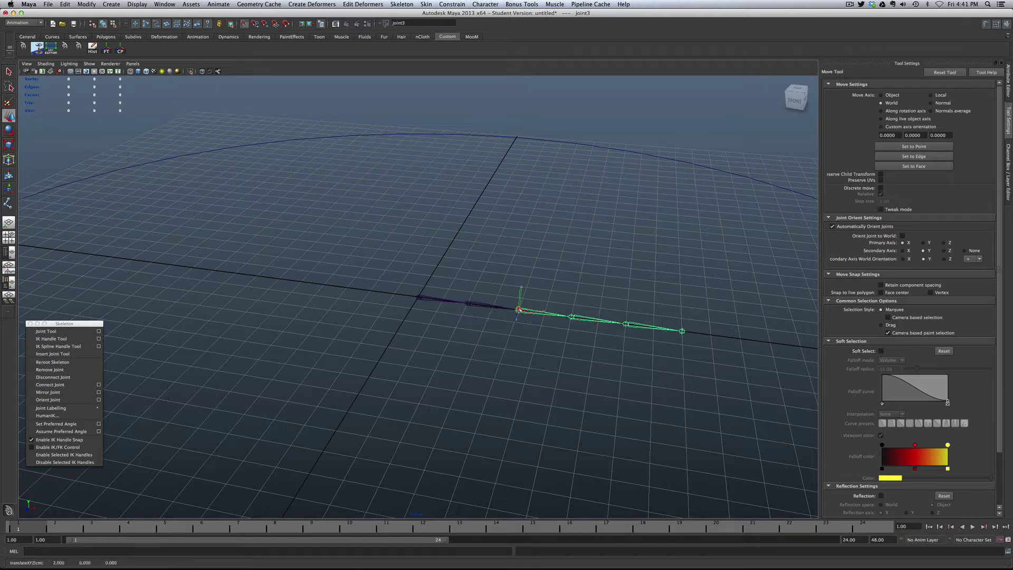
left_click(571, 317)
left_click(626, 323)
left_click(397, 302)
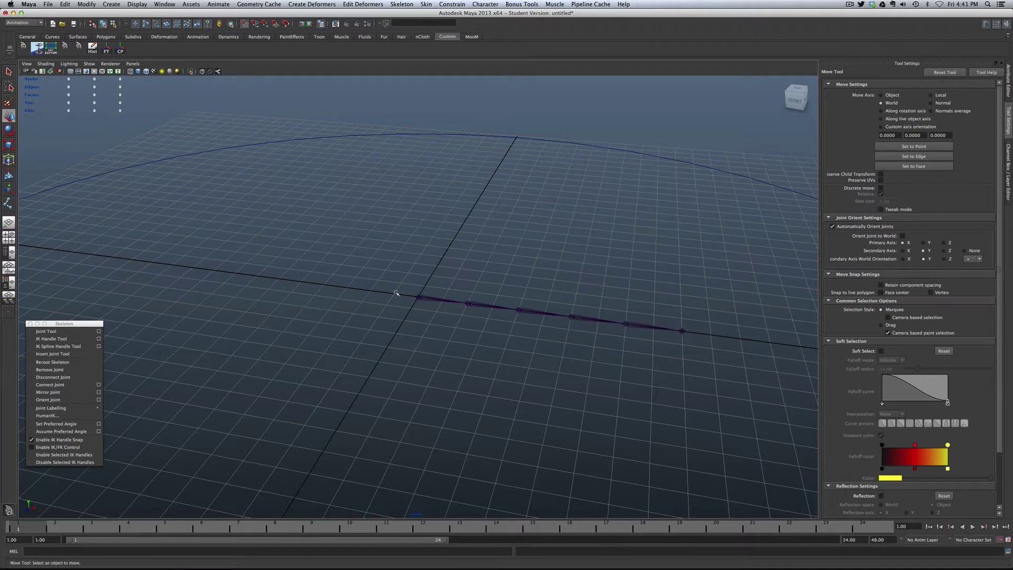
left_click(420, 299)
scroll(430, 313, "up", 2)
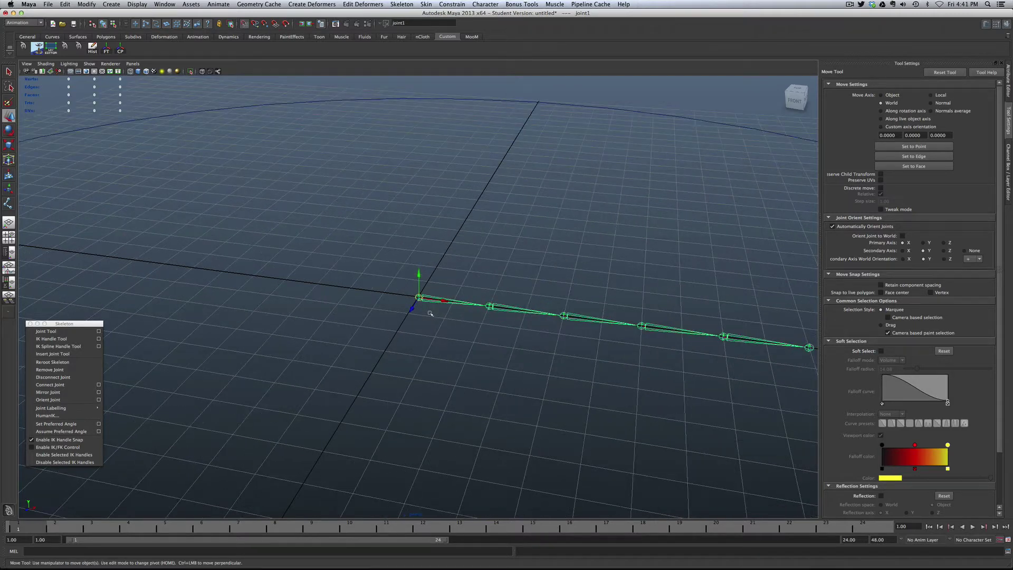
scroll(448, 313, "up", 2)
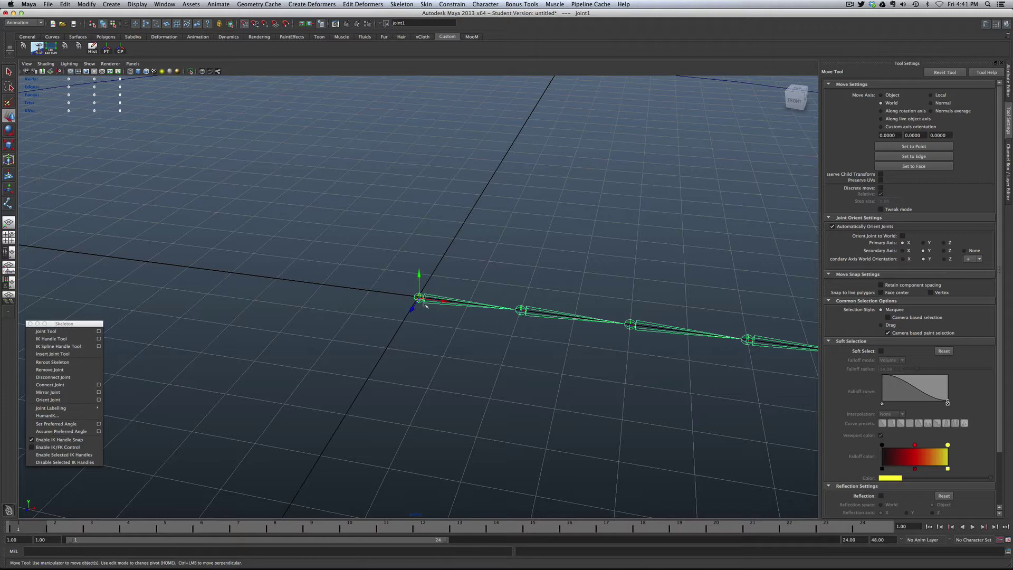
left_click_drag(426, 306, 426, 291)
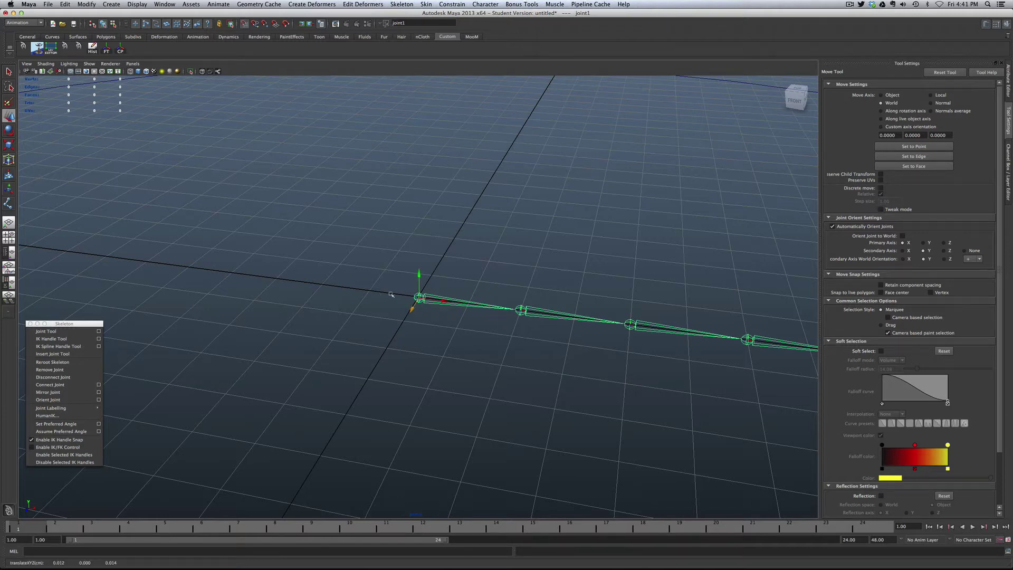
scroll(464, 314, "down", 3)
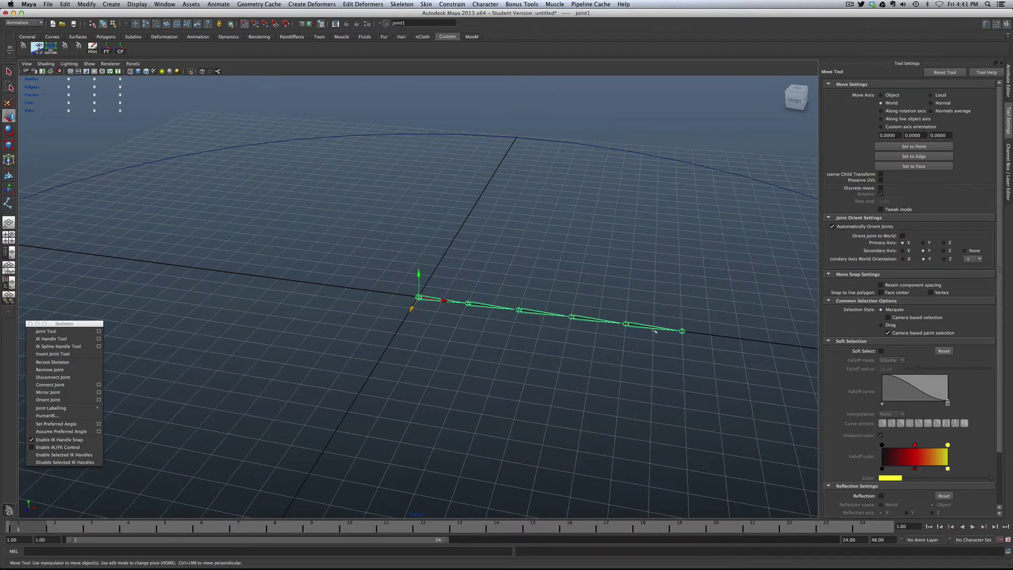
Close the floating Skeleton menu and orbit to a level view of the chain
left_click(684, 332)
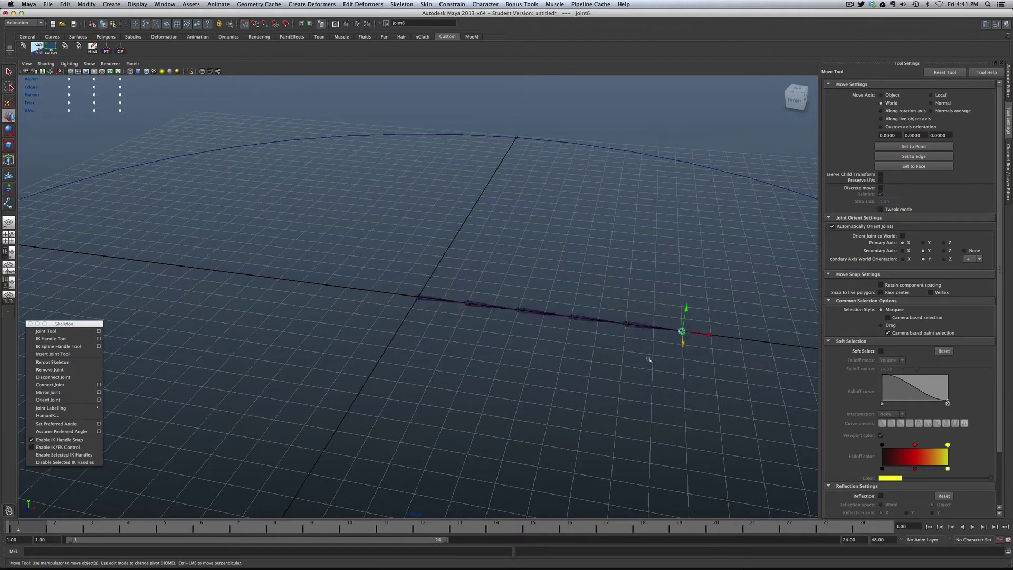
left_click(444, 357)
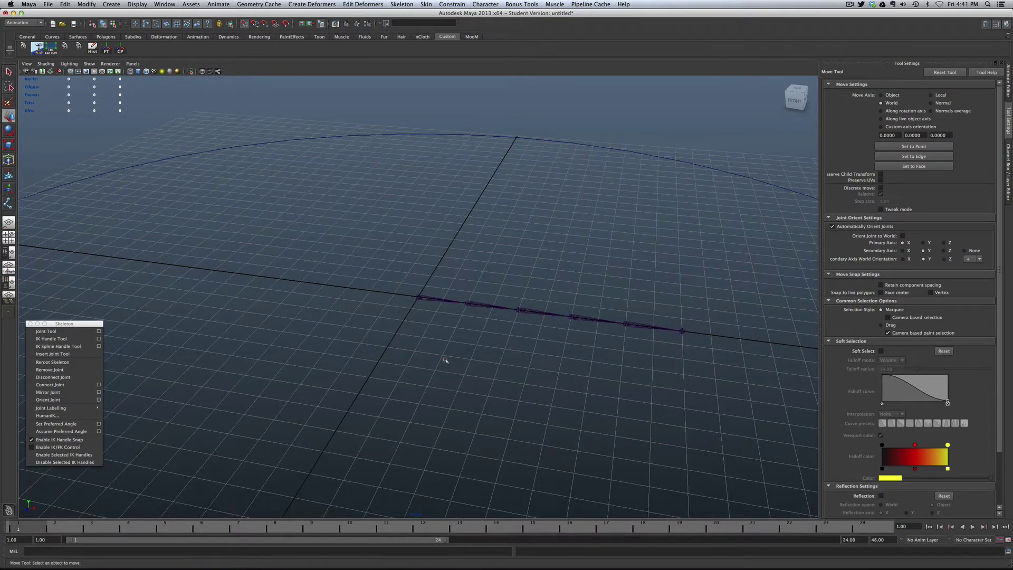
left_click(30, 324)
left_click_drag(436, 349, 351, 369, "alt")
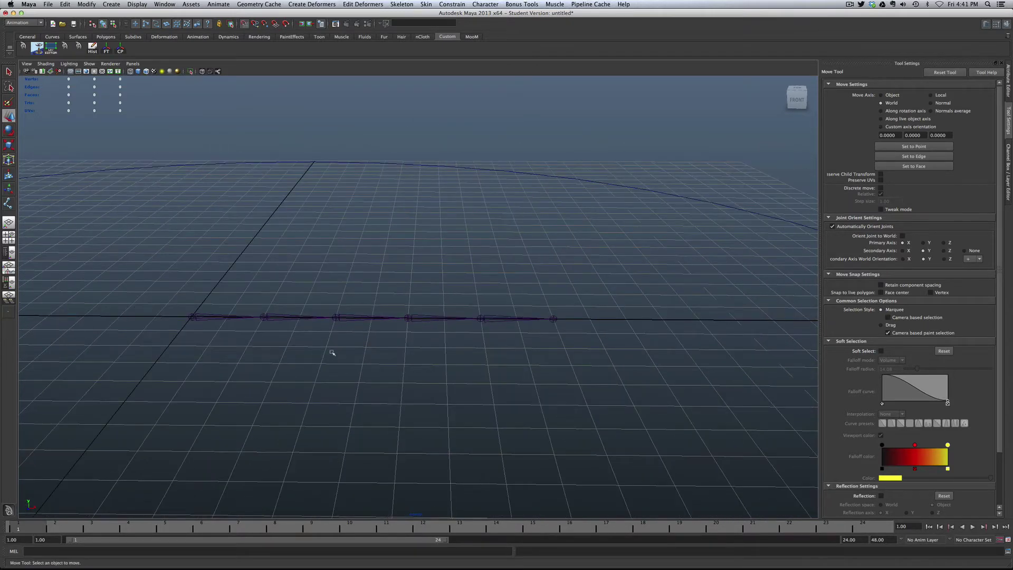
Create a shaded polygon cube at the origin and expand polyCube1 in the Channel Box
right_click_drag(314, 355, 314, 373, "shift")
key("5")
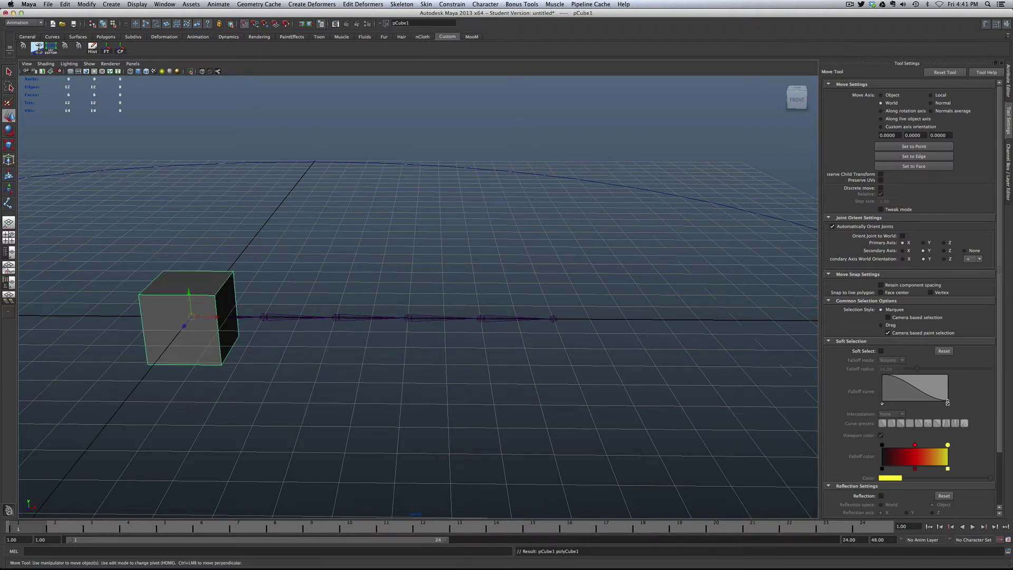
left_click(1005, 181)
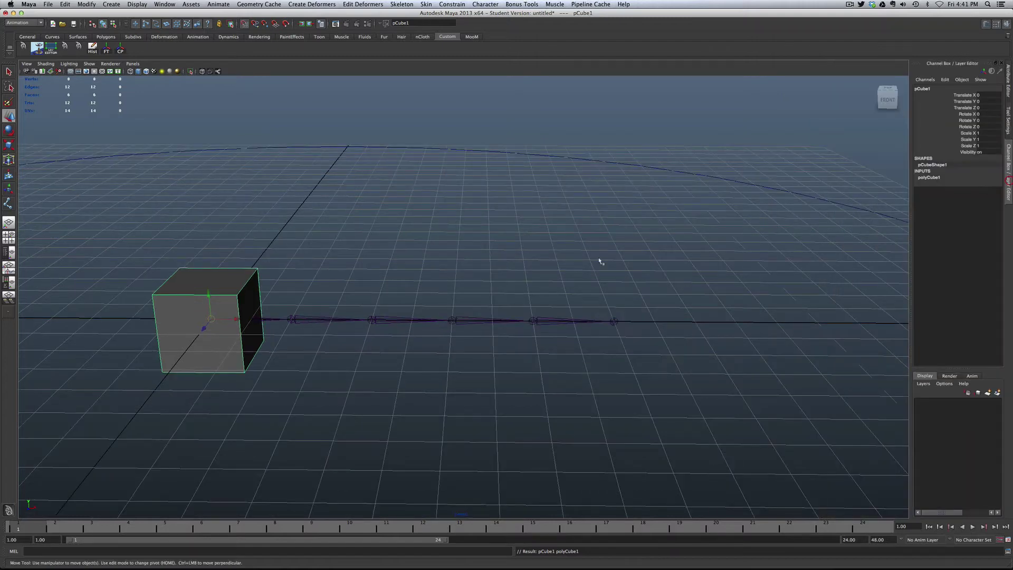
left_click(930, 178)
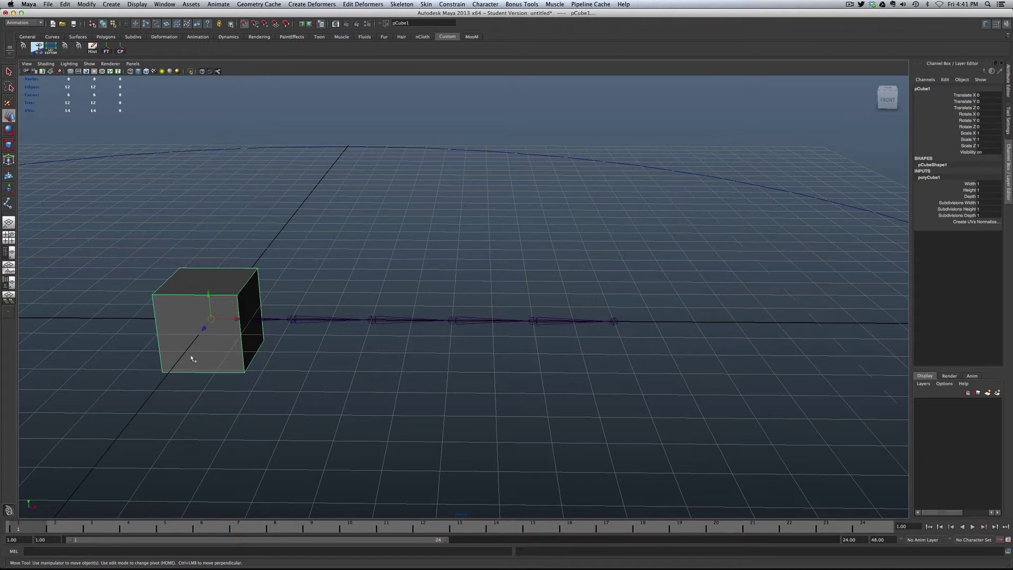
Undo a trial scale, then set polyCube1 Height and Depth to 0.5
key("r")
left_click_drag(210, 318, 170, 335)
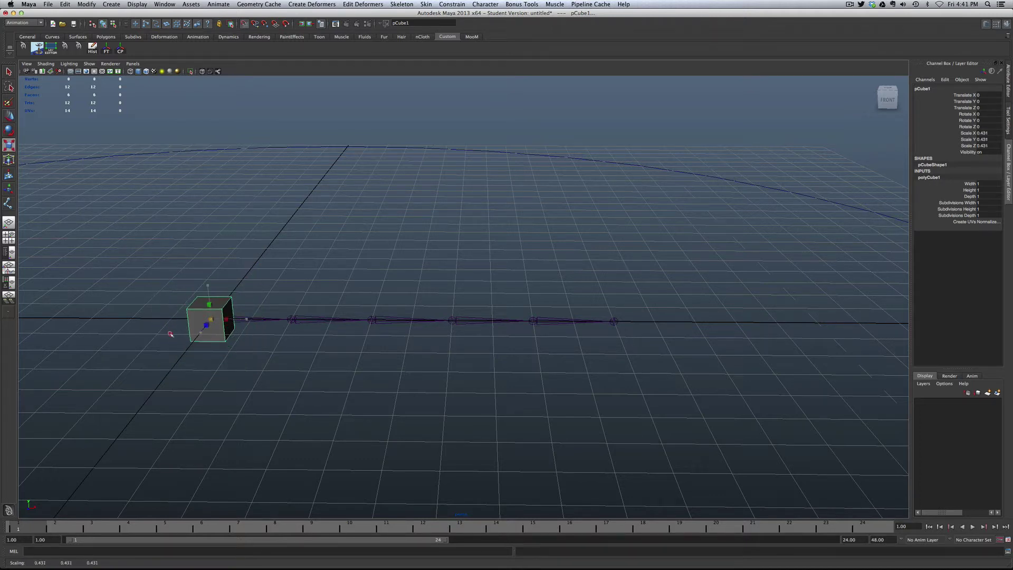
key("z")
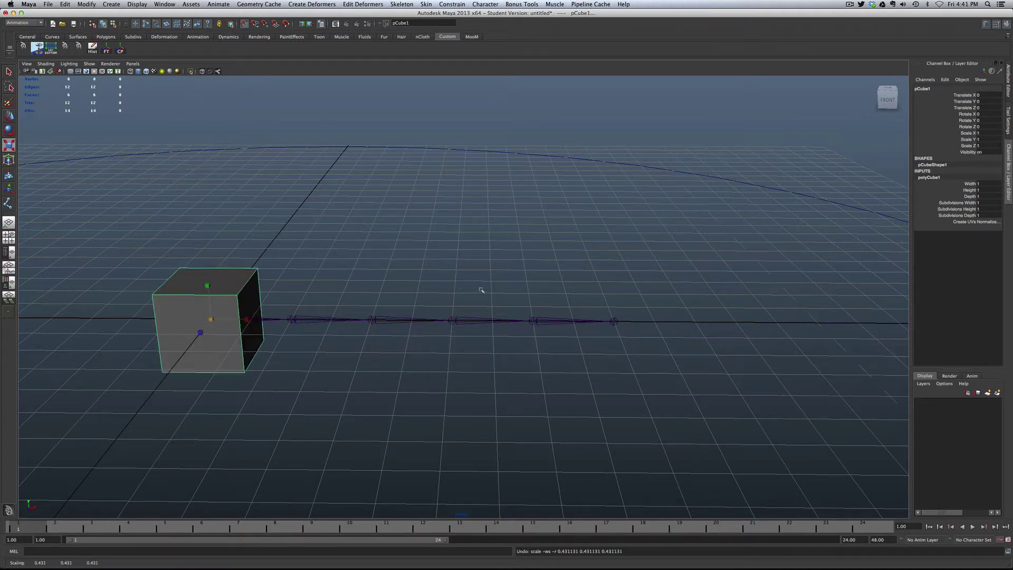
left_click(986, 190)
type(".5")
key("Return")
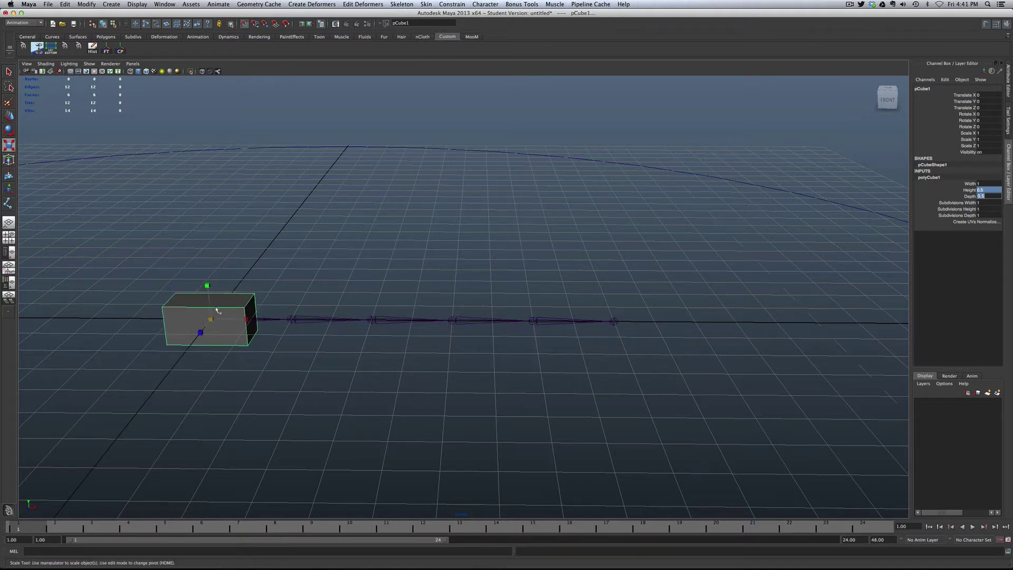
In wireframe, try sliding the joint chain 1 unit along X, then undo it
left_click(185, 353)
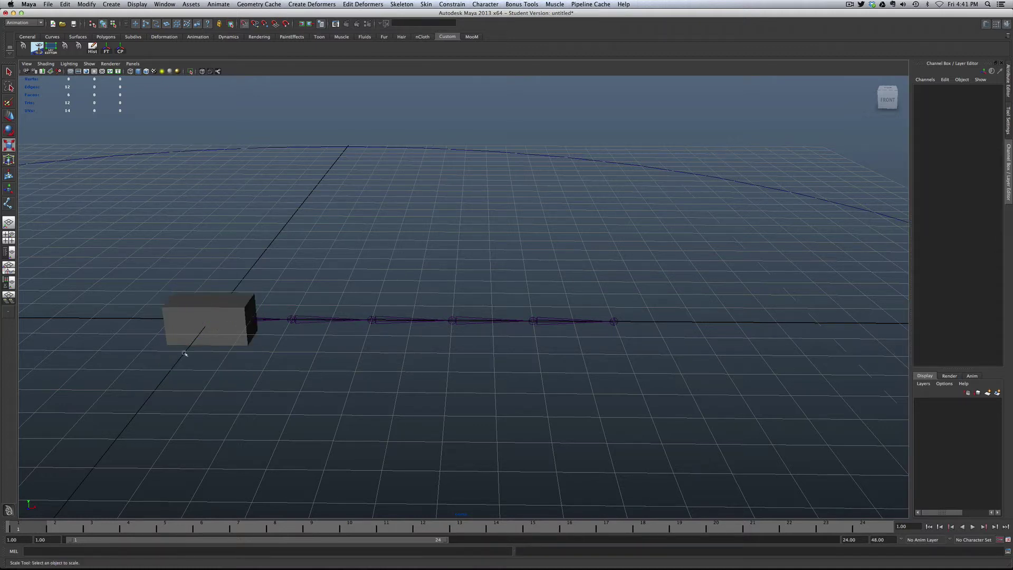
left_click(218, 320)
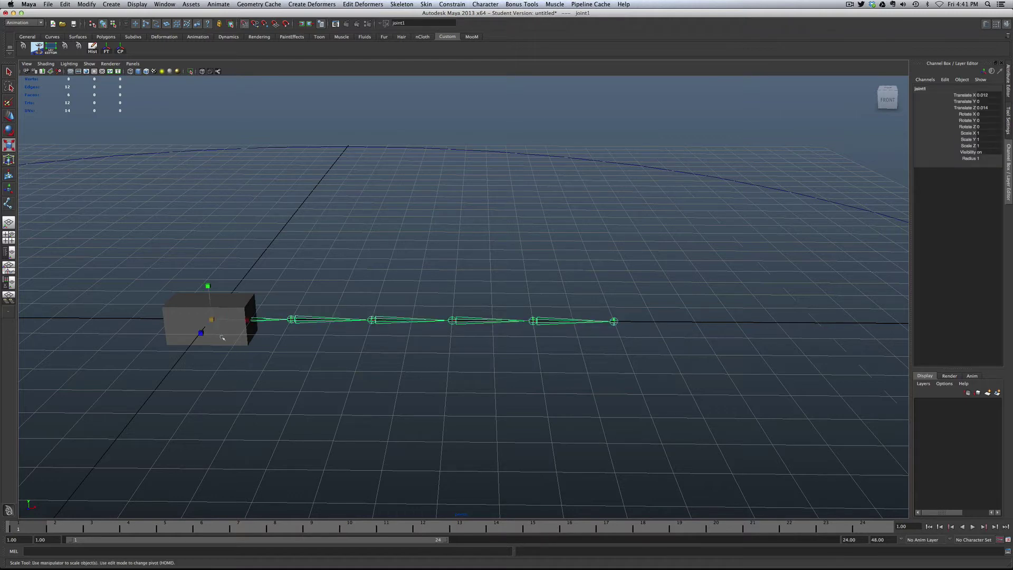
left_click_drag(263, 373, 266, 365, "alt")
key("4")
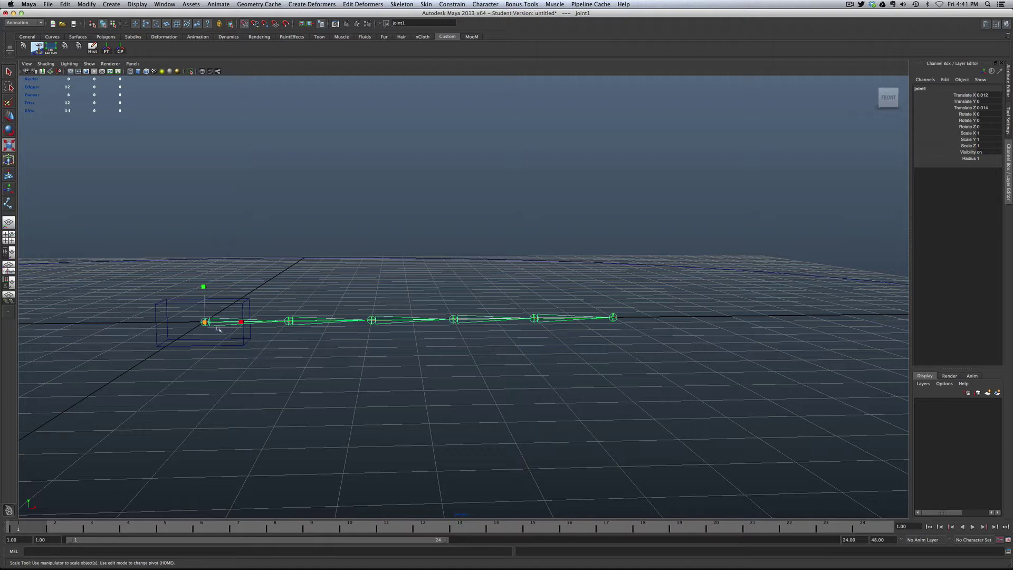
key("w")
left_click_drag(232, 322, 268, 320)
key("ctrl+z")
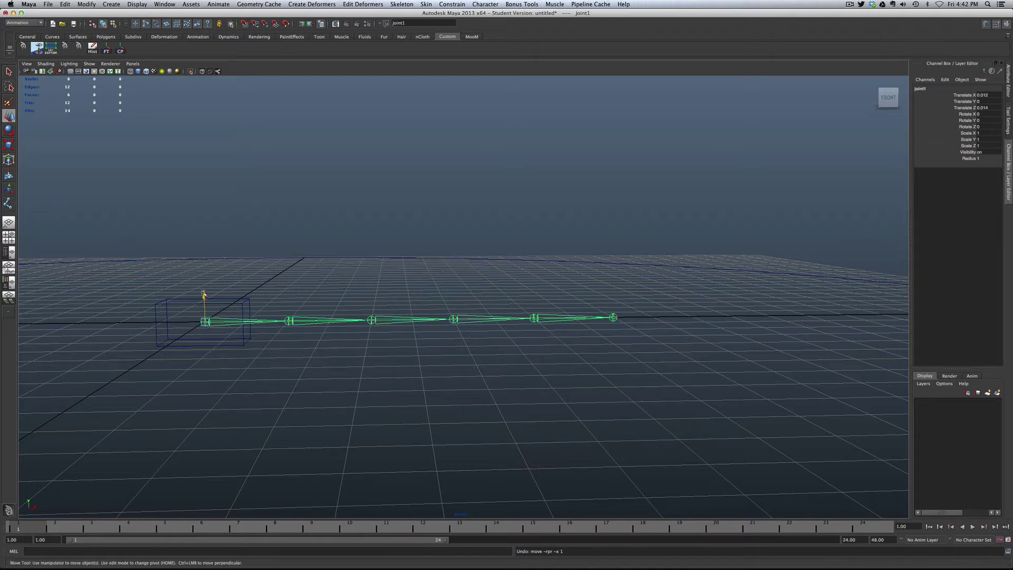
Move the cube up onto the chain to Translate X 0.514, Y 0.348
left_click(181, 302)
left_click(183, 299)
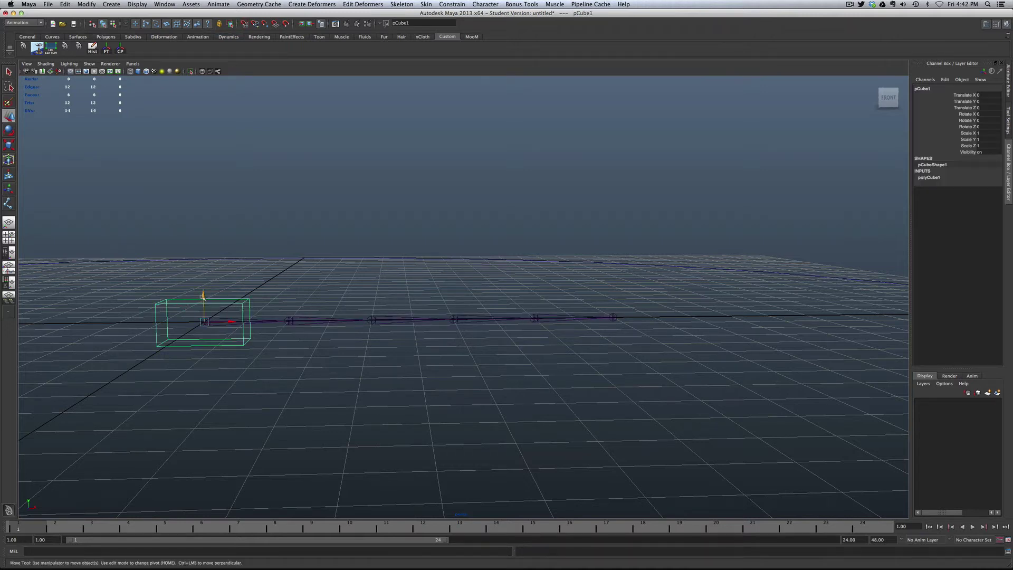
left_click_drag(204, 295, 271, 297)
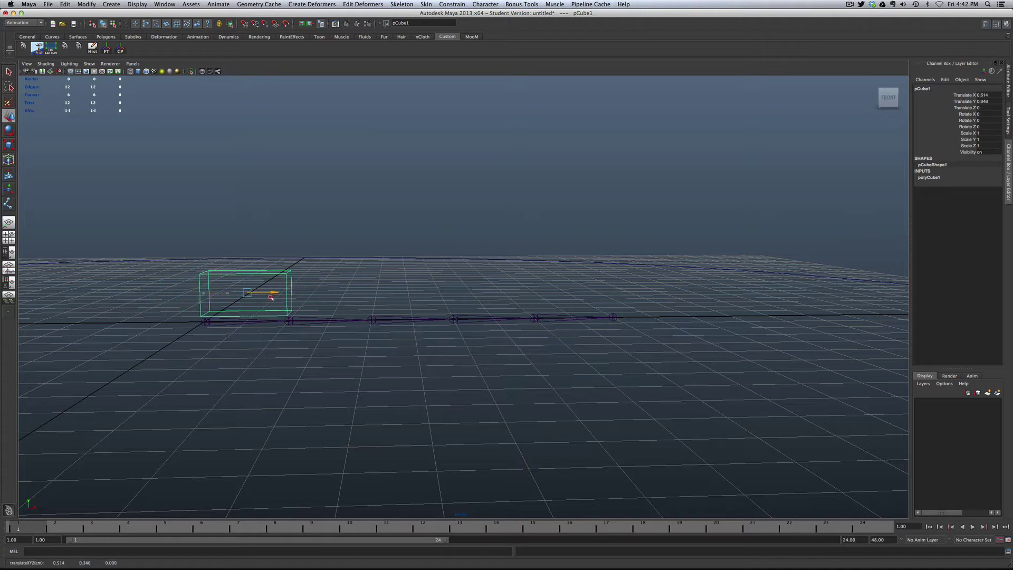
mouse_move(299, 410)
left_mouse_down("alt")
mouse_move(314, 409)
mouse_move(294, 418)
mouse_move(294, 457)
mouse_move(283, 409)
mouse_move(294, 409)
left_mouse_up("alt")
Assign the cube a new lambert2 material coloured golden yellow (H 41.285, S 0.843, V 0.922)
key("5")
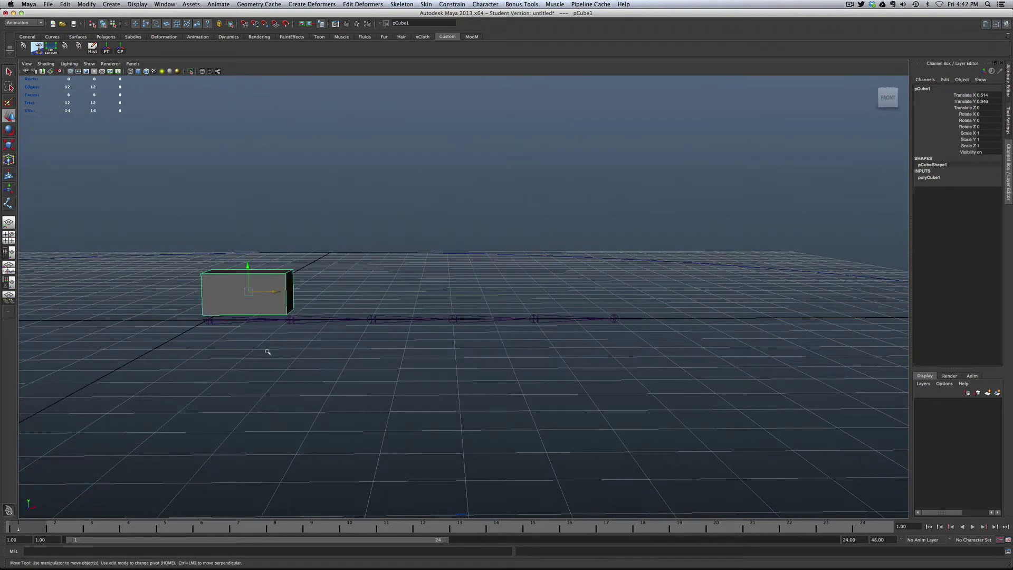
right_click(222, 293)
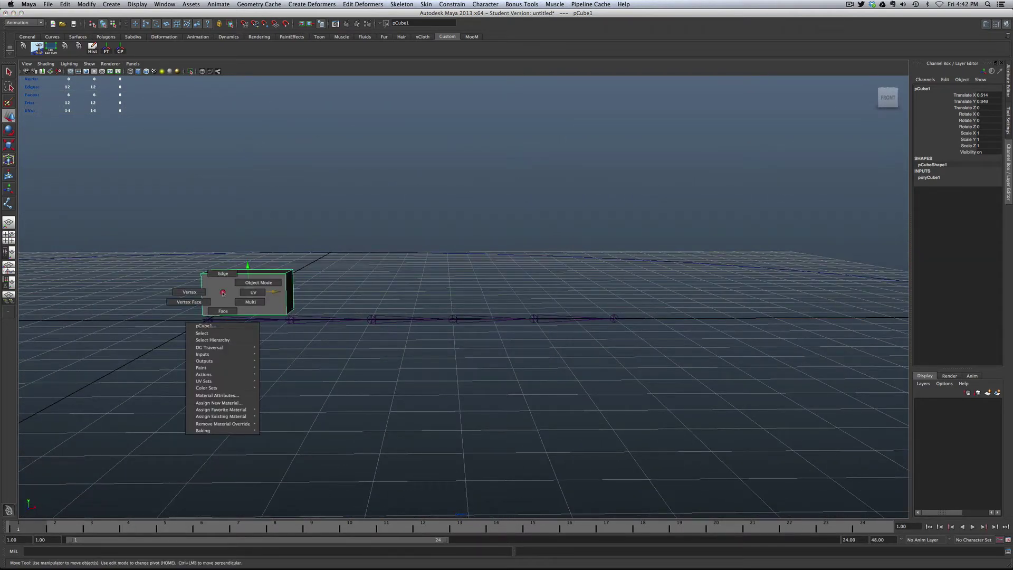
mouse_move(232, 409)
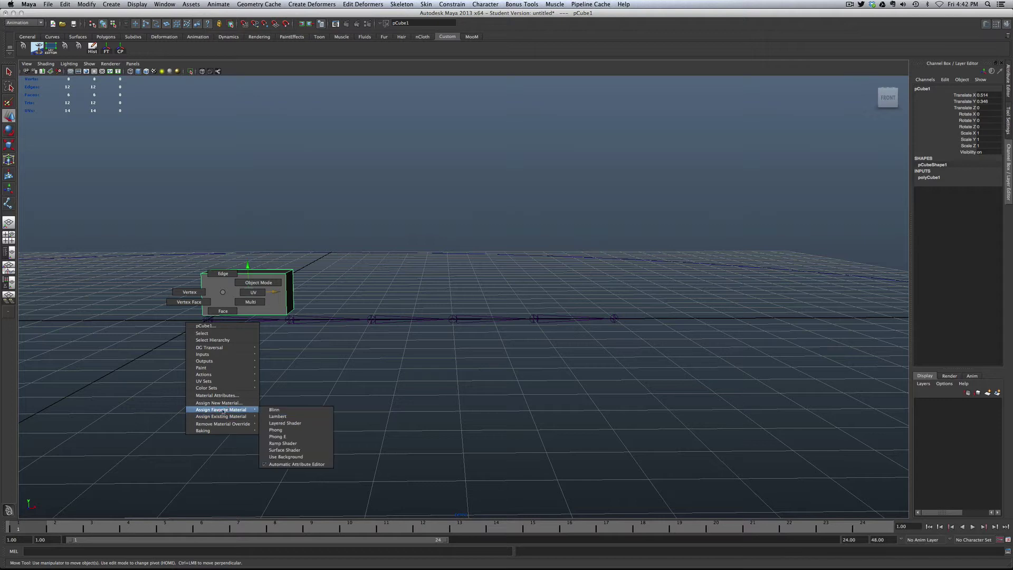
left_click(274, 416)
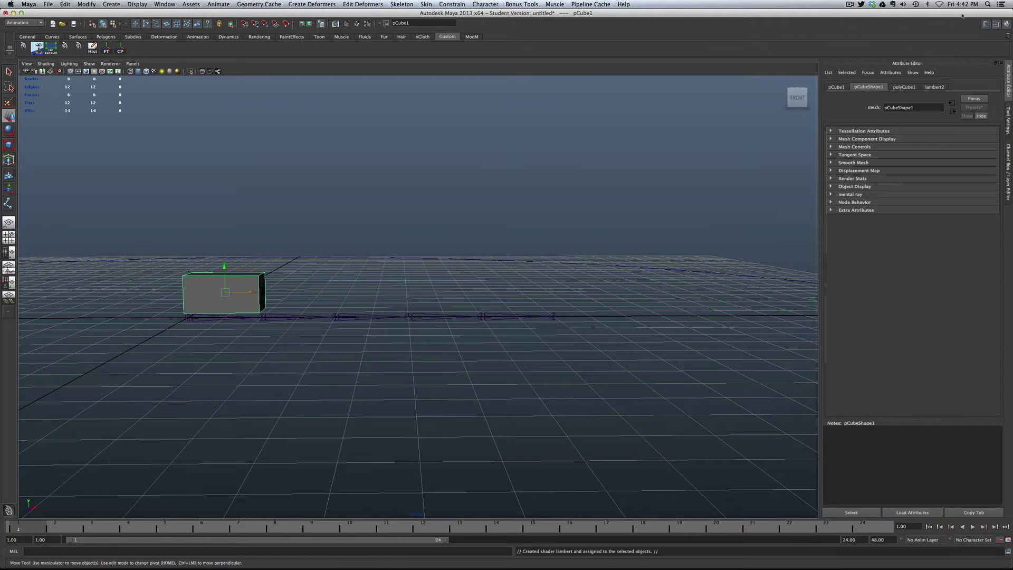
left_click(933, 87)
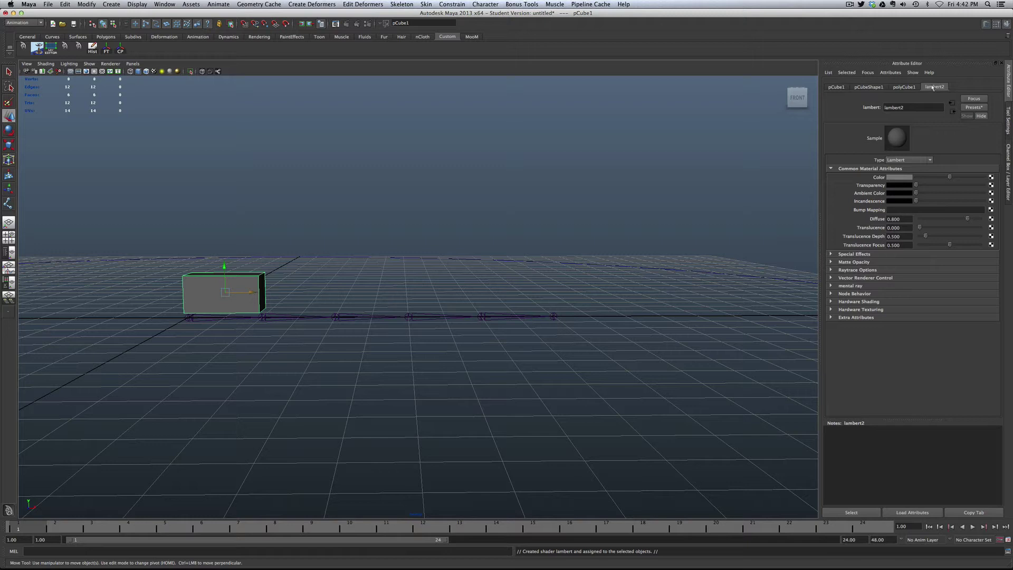
left_click(895, 179)
left_click(865, 158)
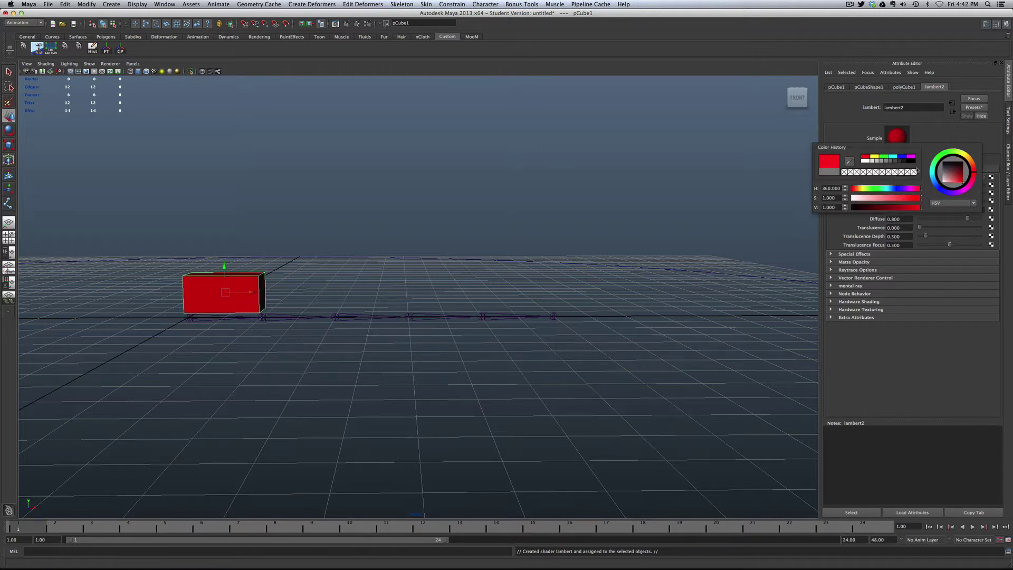
left_click_drag(952, 172, 958, 182)
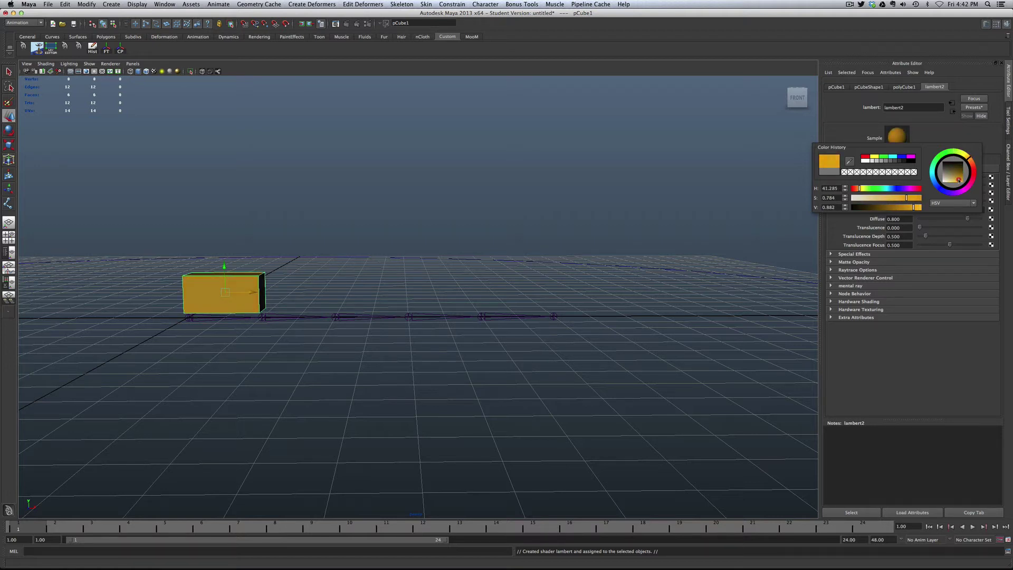
left_click(245, 334)
key("ctrl+z")
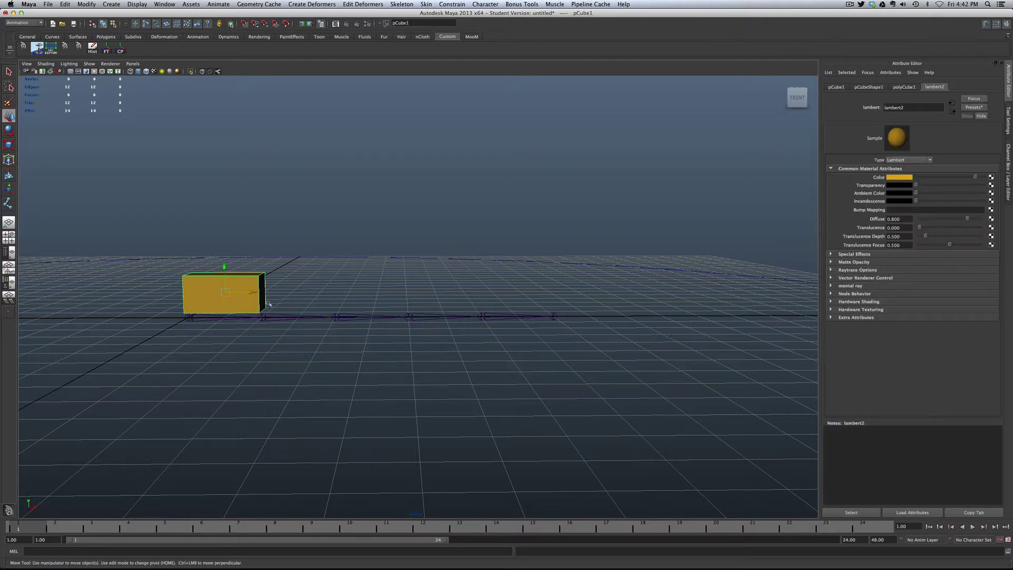
Duplicate the box car flush beside itself, then repeat with Shift+D up to pCube5
left_click(296, 316)
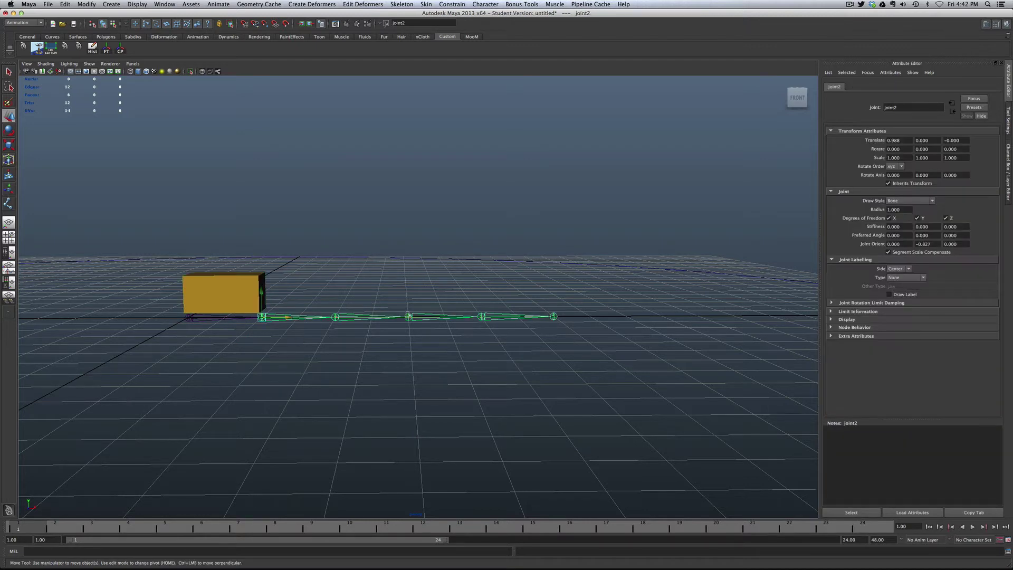
left_click(283, 362)
left_click(226, 303)
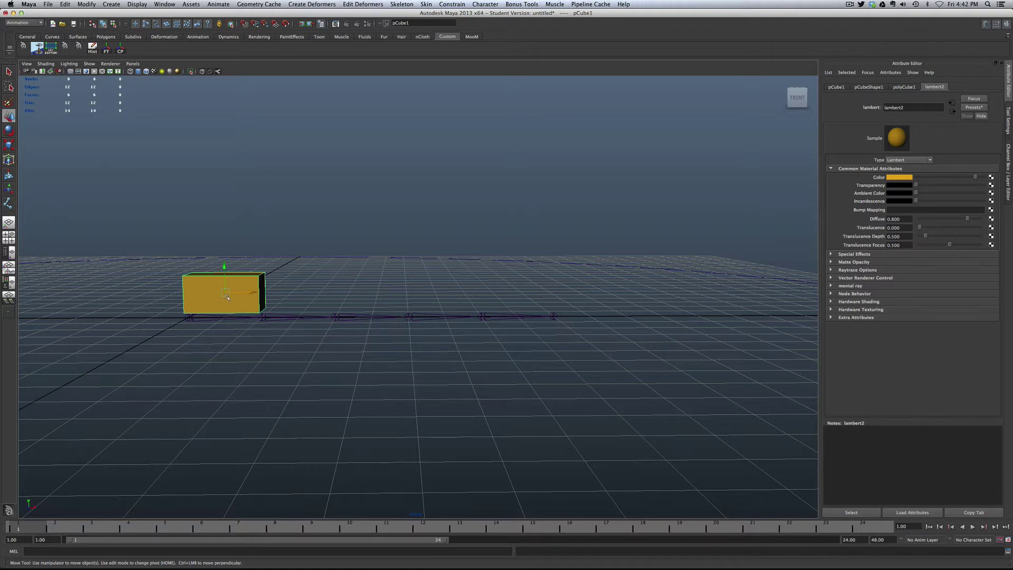
key("ctrl+d")
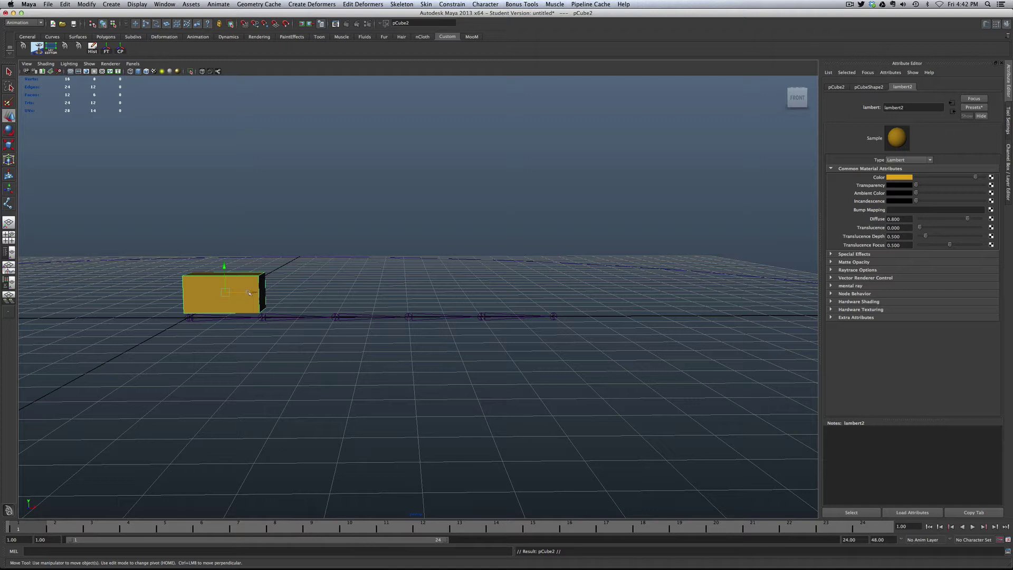
left_click_drag(246, 294, 325, 297)
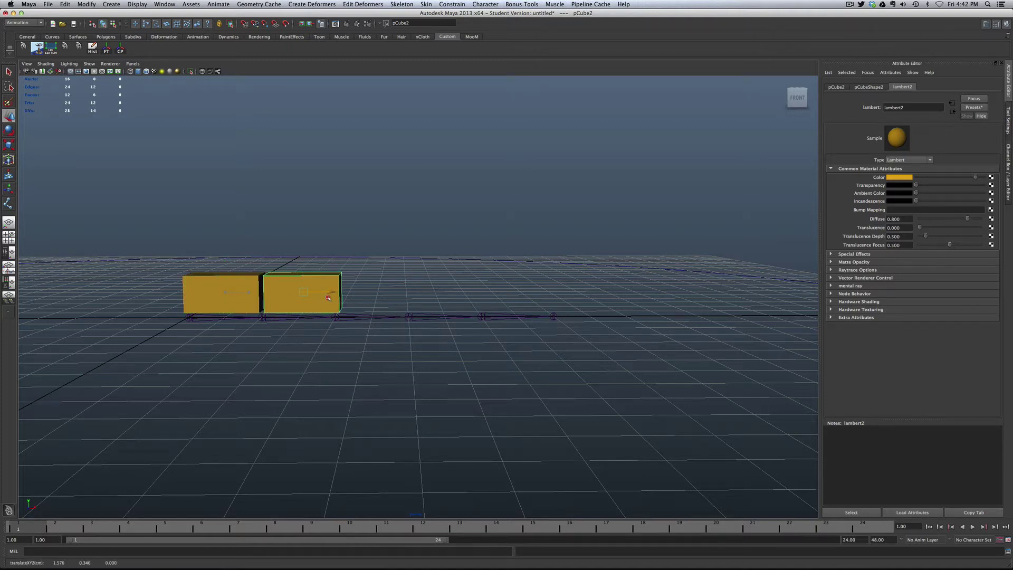
left_click_drag(328, 297, 328, 297)
key("shift+d")
key("shift+d")
key("shift+d")
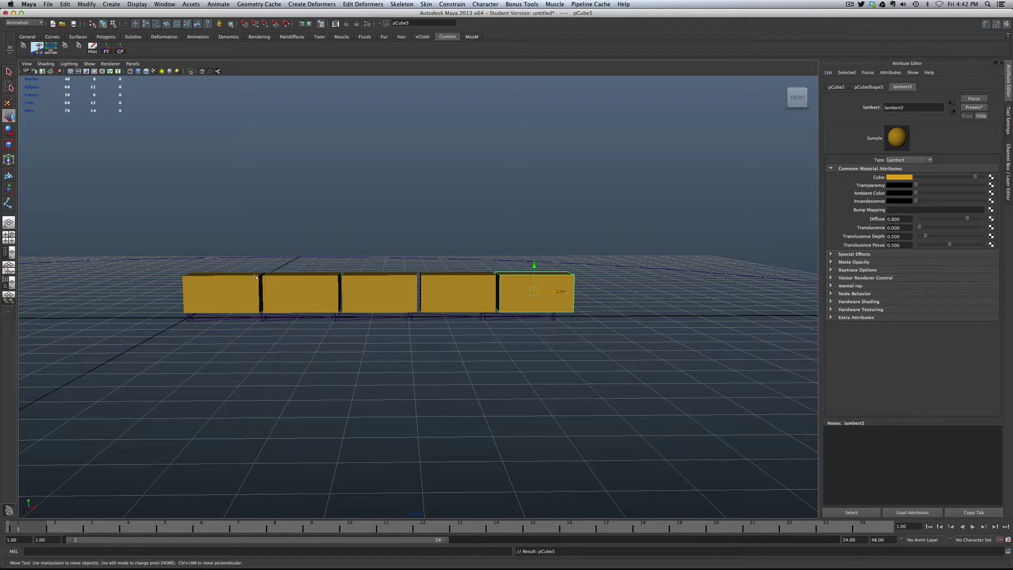
left_click_drag(418, 375, 412, 376, "alt")
Parent the front box car to the joint beneath it
scroll(414, 373, "up", 2)
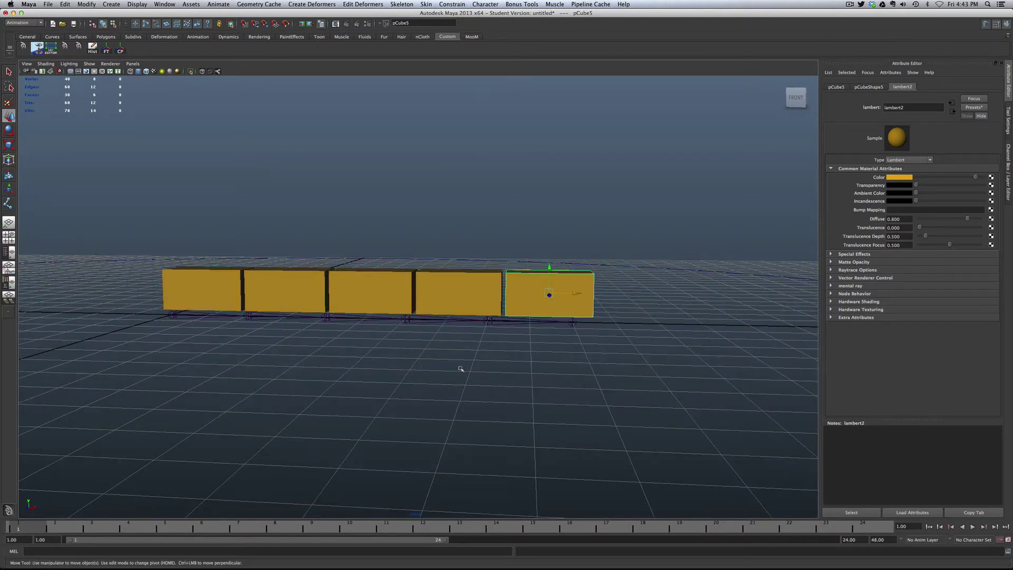
left_click(523, 343)
left_click(524, 303)
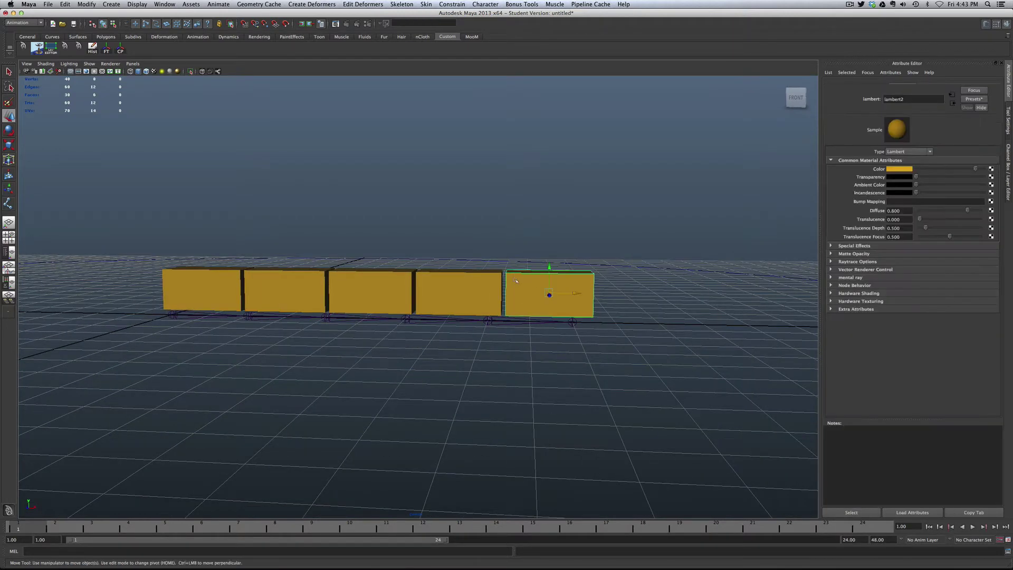
scroll(523, 338, "up", 2)
left_click(530, 343)
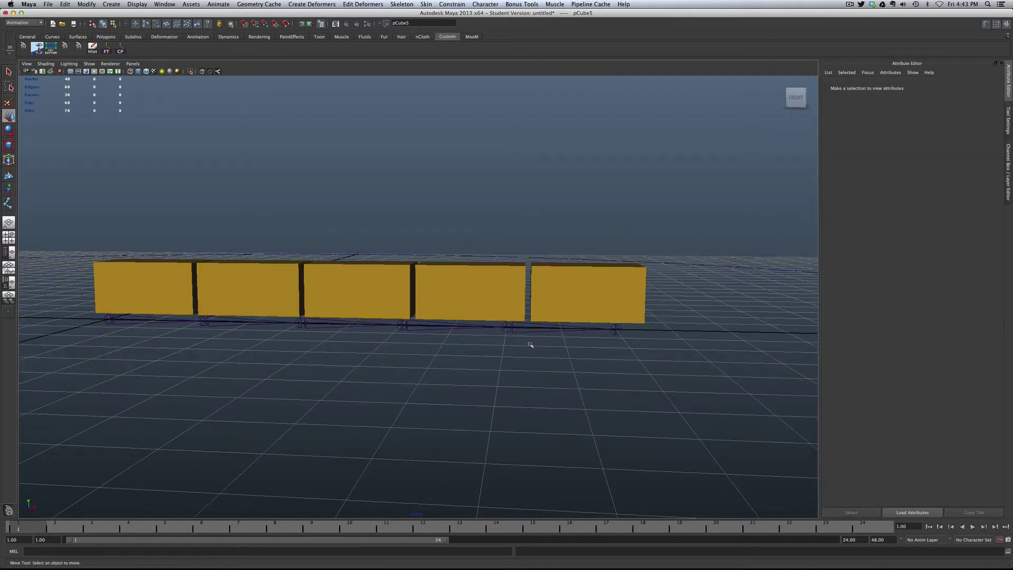
left_click(567, 310)
left_click(534, 330)
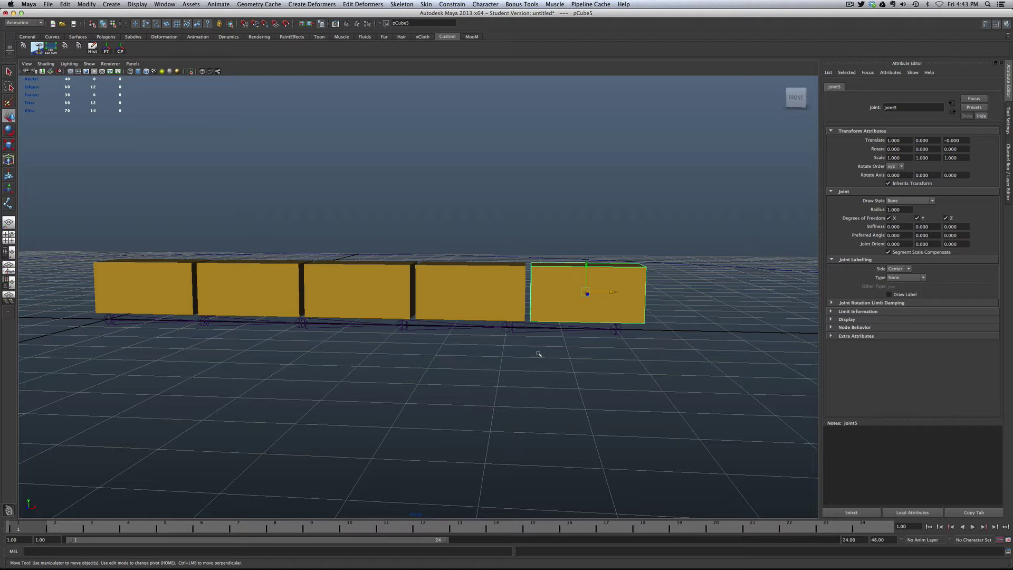
left_click(541, 324)
left_click(536, 331)
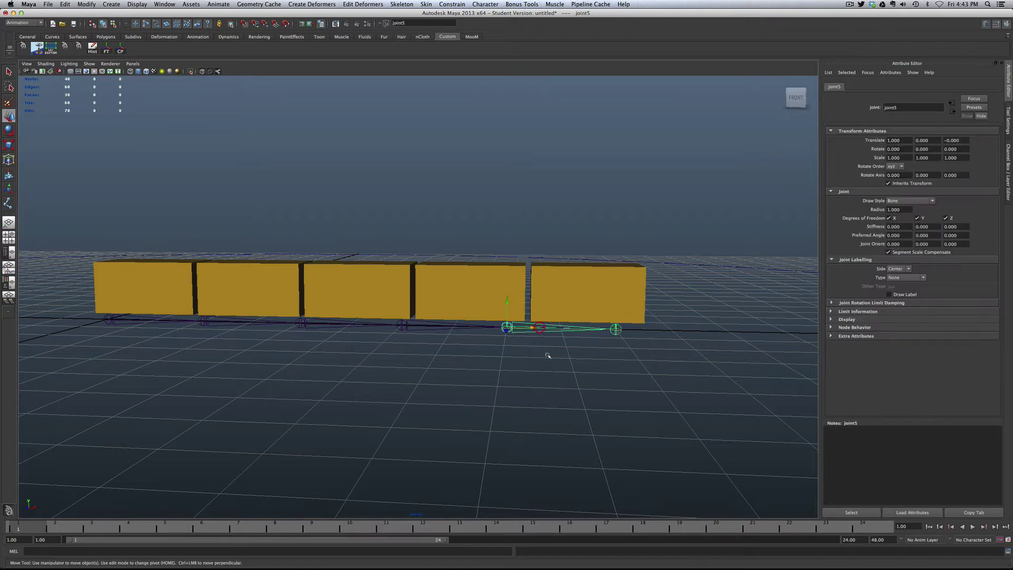
left_click(543, 345)
left_click(566, 293)
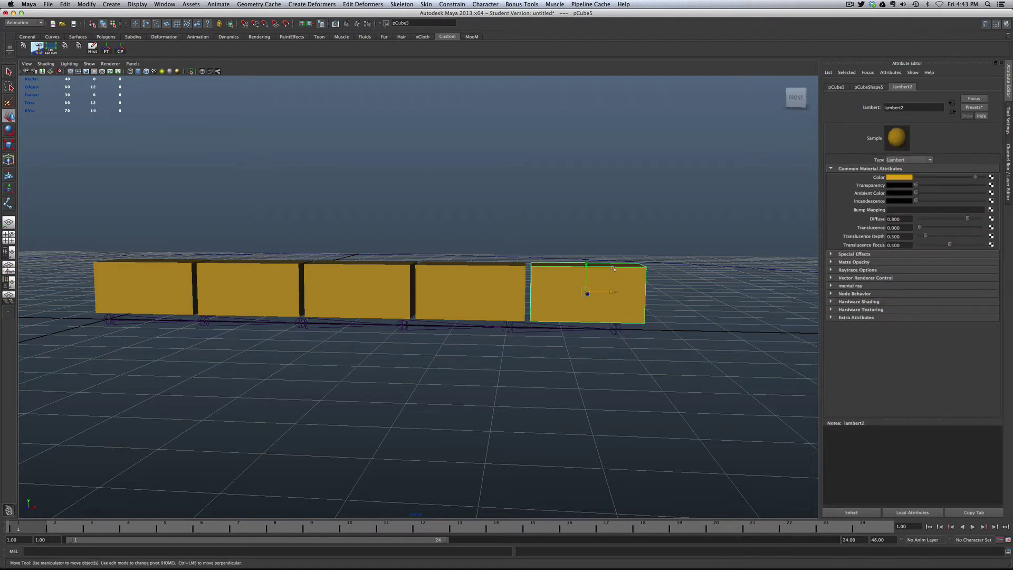
left_click(527, 330)
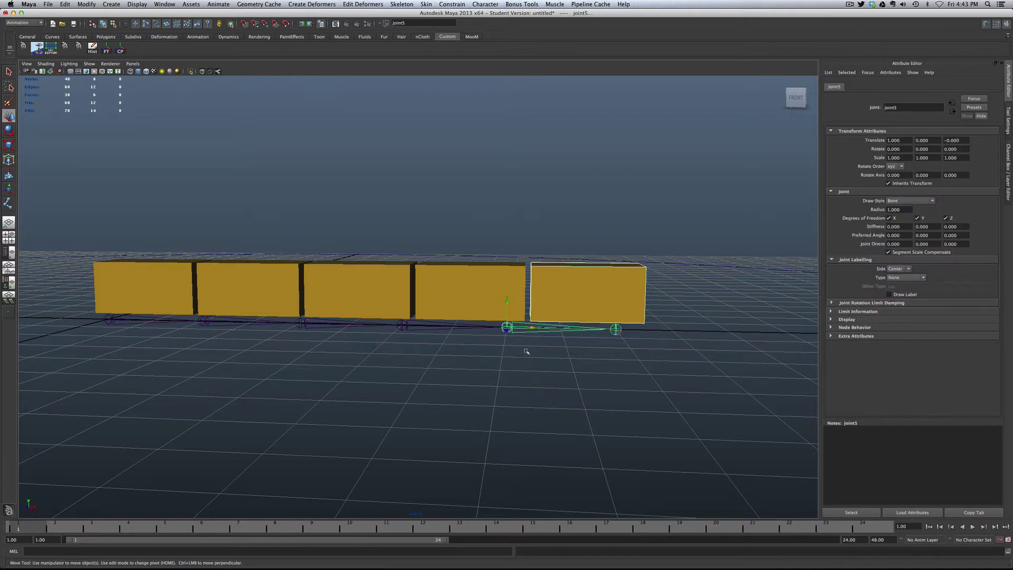
key("p")
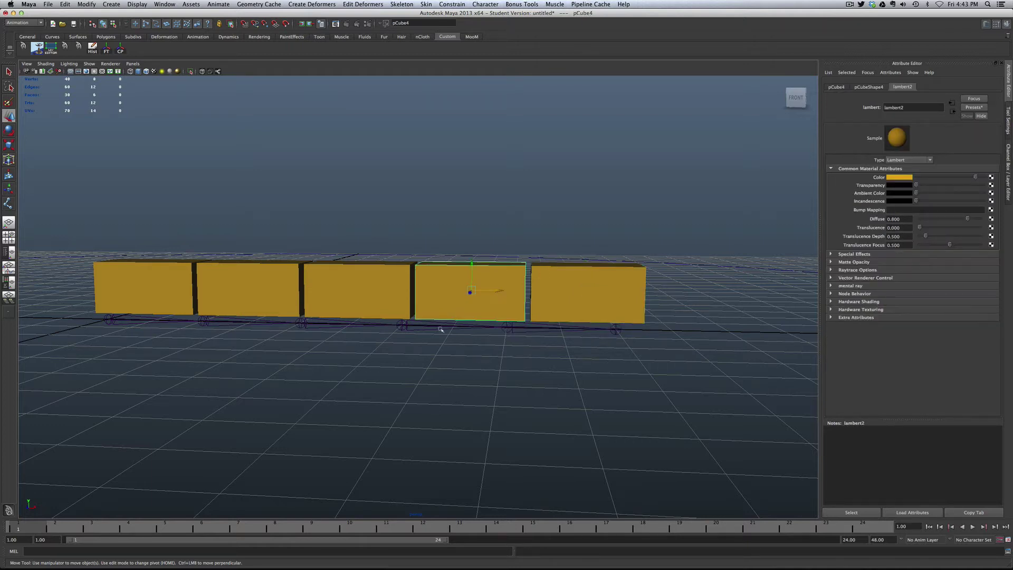
Parent the second-from-right and middle cars to their joints with P
left_click(439, 323)
left_click(435, 327, "shift")
key("p")
left_click(373, 298)
left_click(340, 323, "shift")
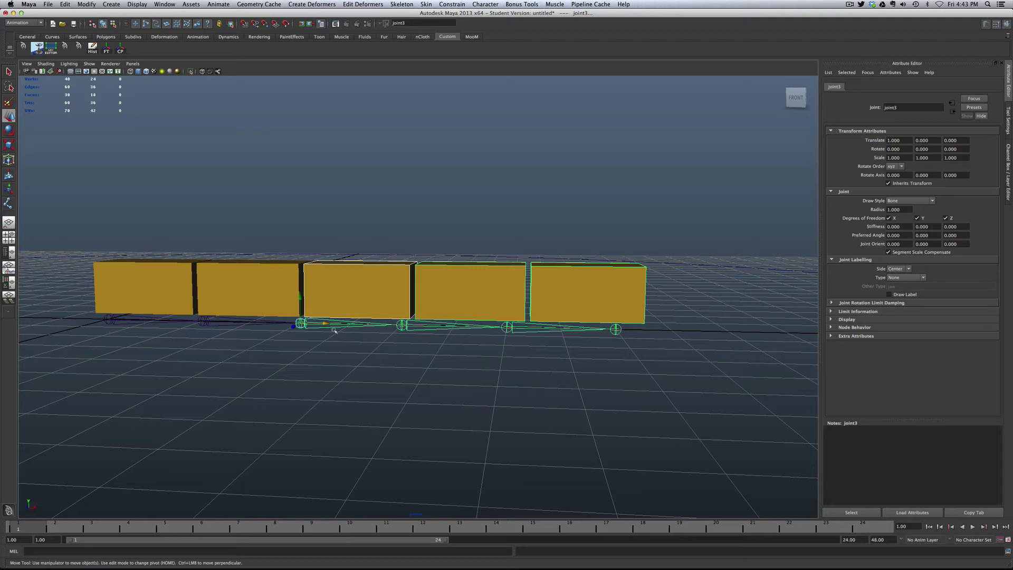
key("p")
Parent the two leftmost cars to their joints via Edit > Parent, then check the hierarchy
left_click(253, 295)
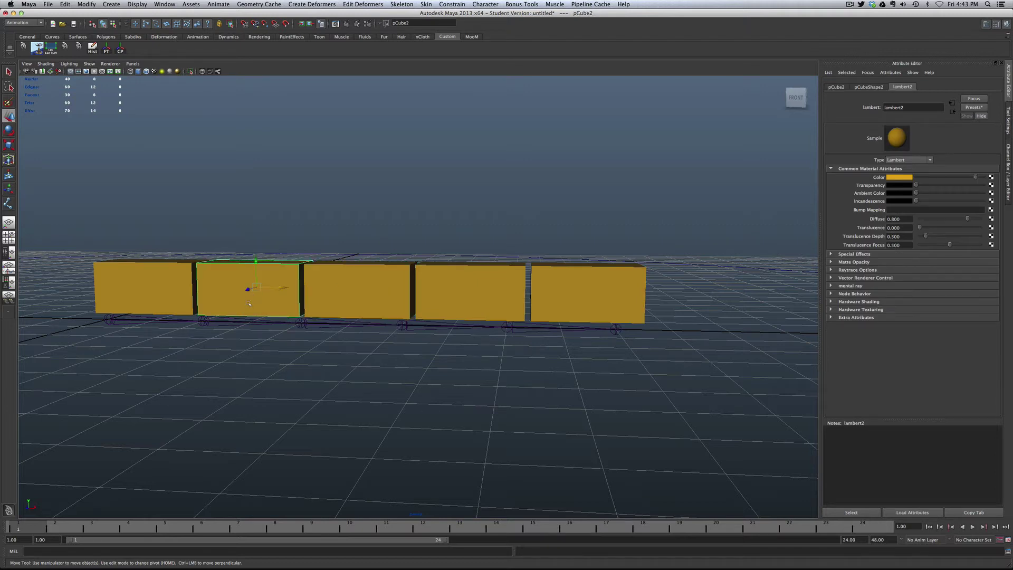
left_click(242, 322)
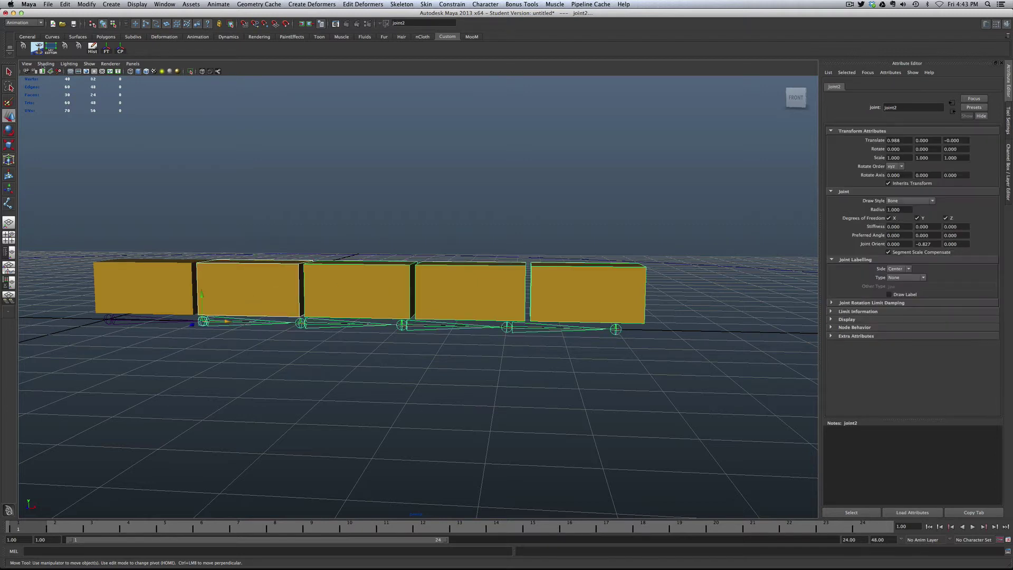
left_click(64, 5)
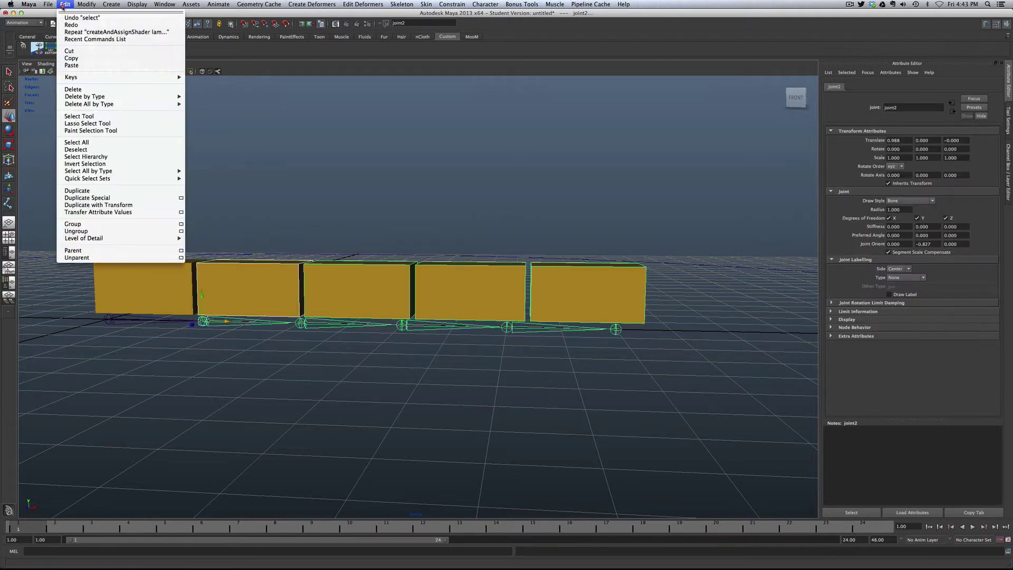
left_click(89, 251)
left_click(144, 298)
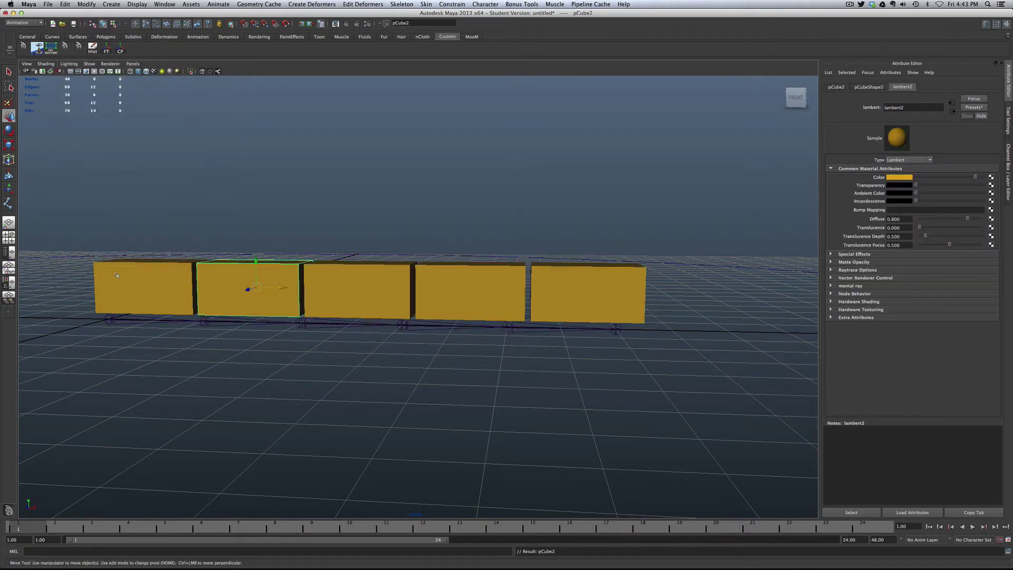
left_click(138, 318)
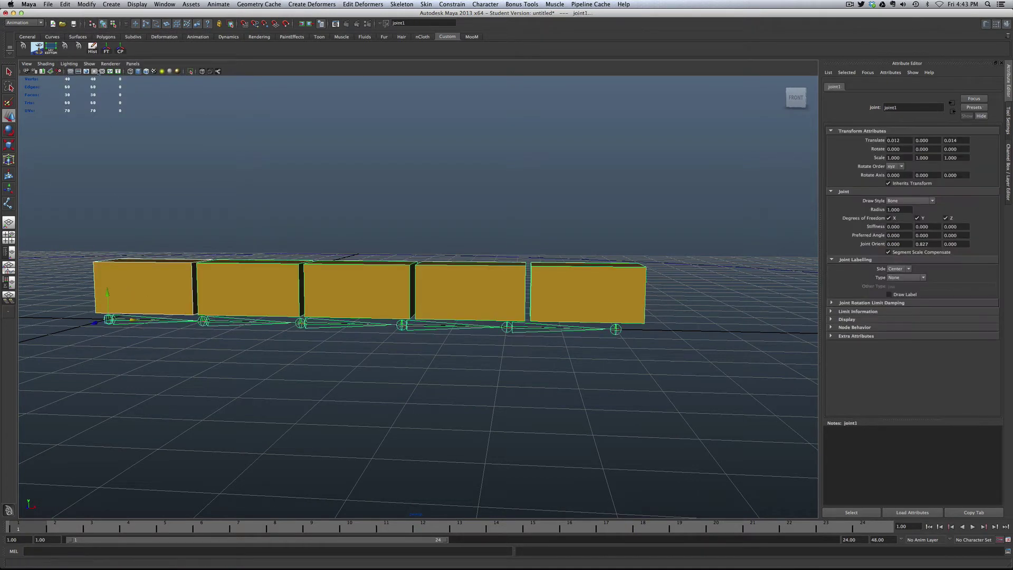
left_click(65, 4)
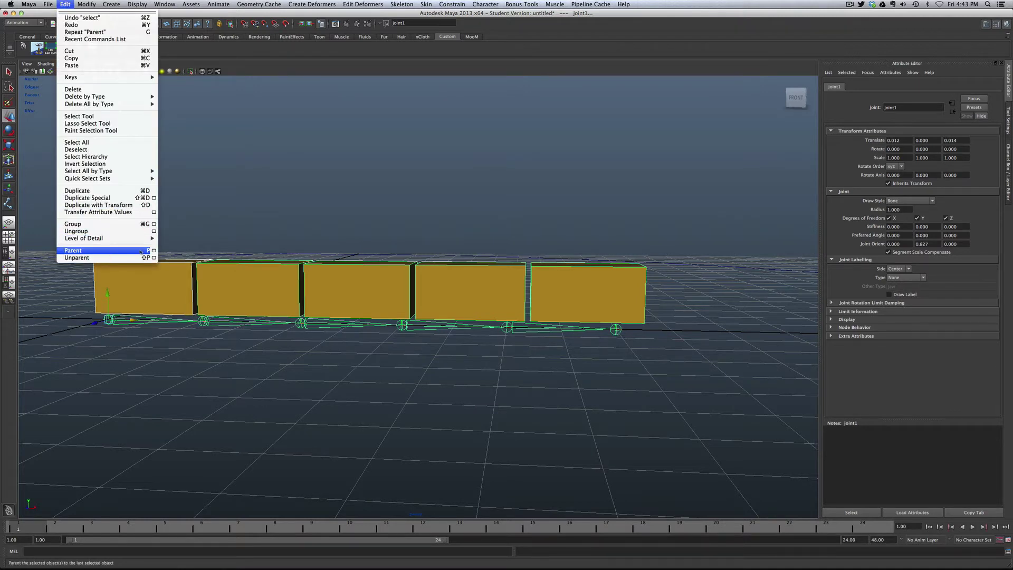
left_click(103, 251)
left_click(187, 349)
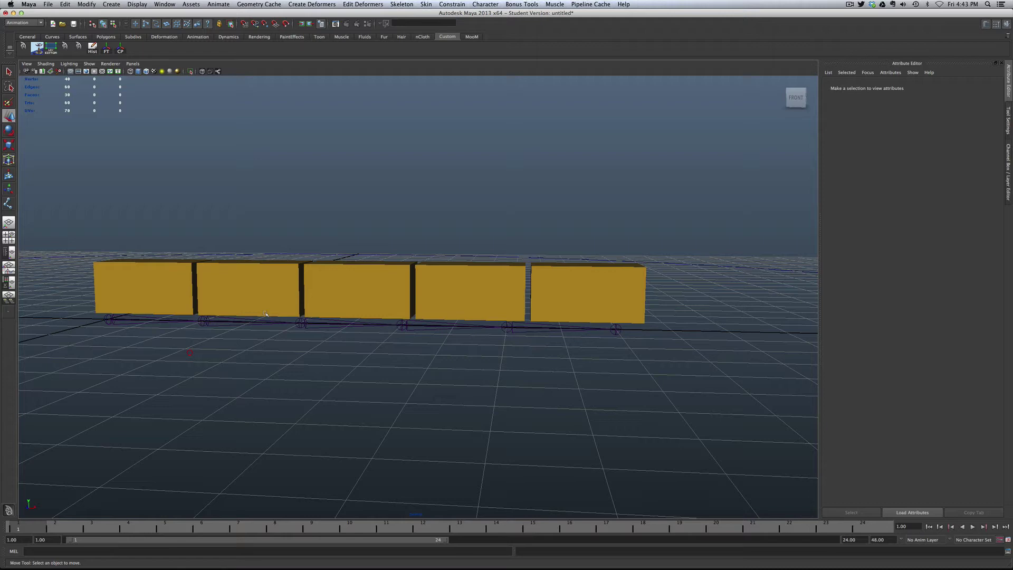
left_click(256, 324)
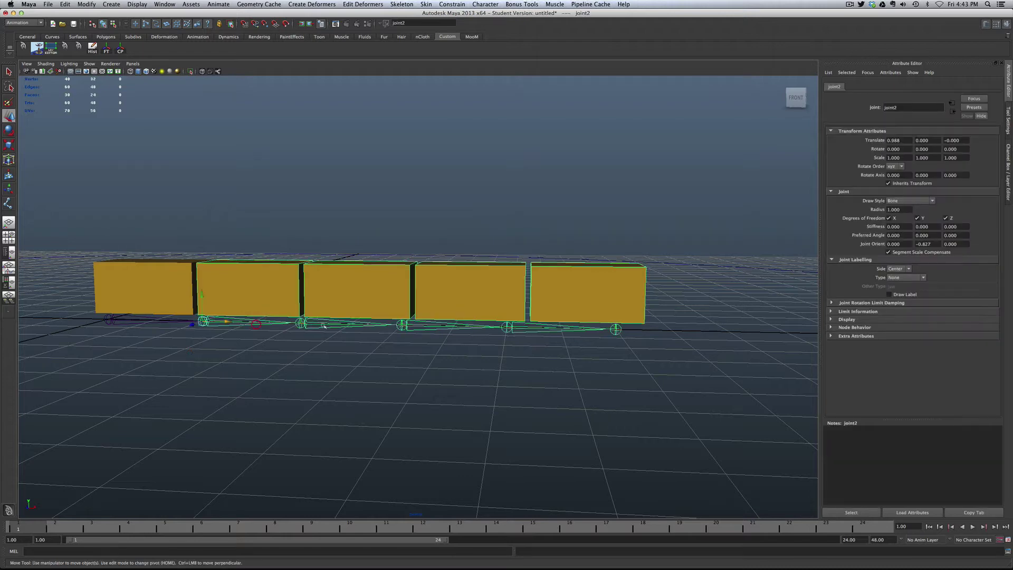
left_click(153, 344)
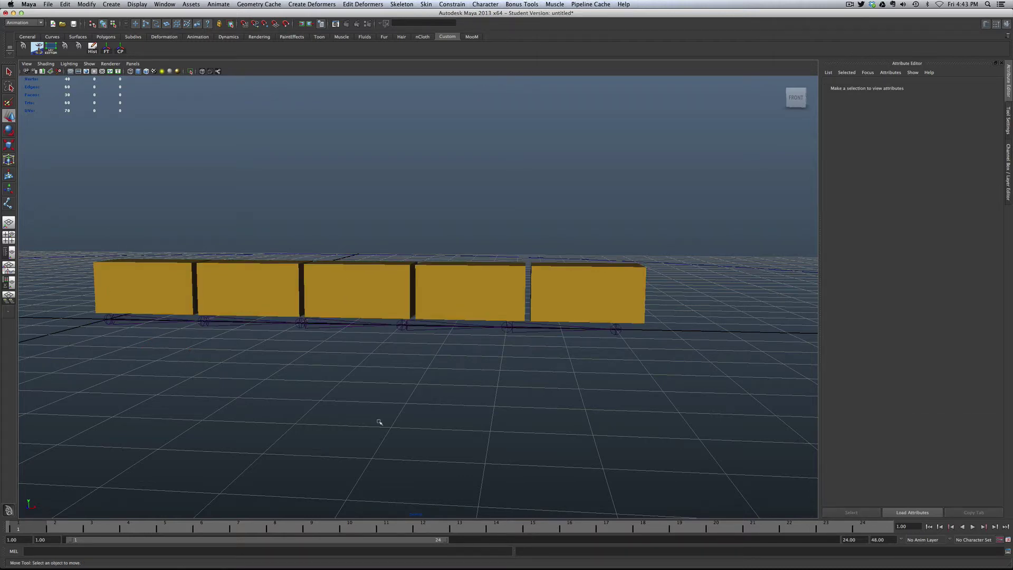
Reset the IK Spline Handle Tool options, leaving Snap curve to root on and Auto create curve off
left_click_drag(426, 407, 375, 376, "alt")
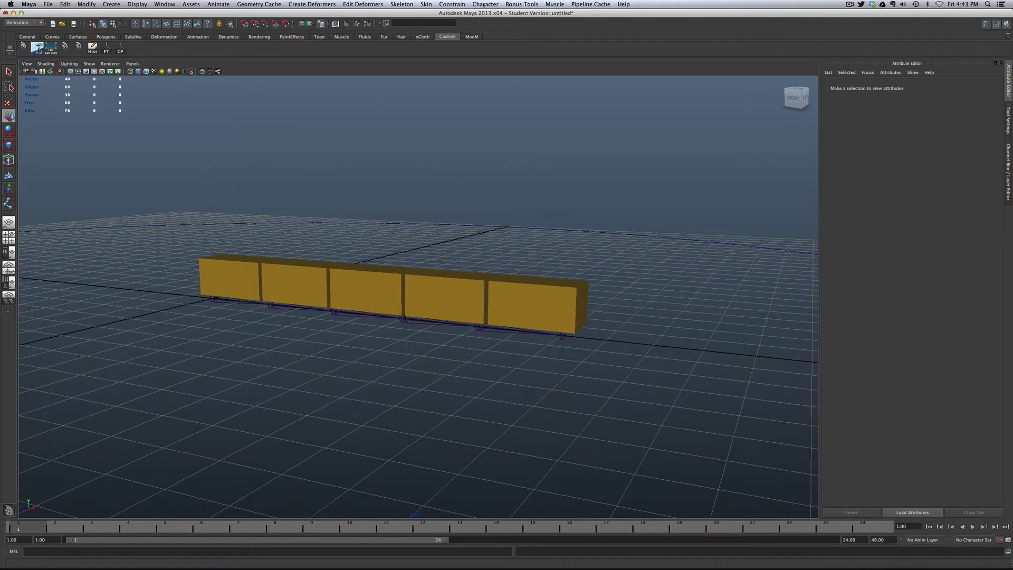
left_click(460, 4)
mouse_move(389, 6)
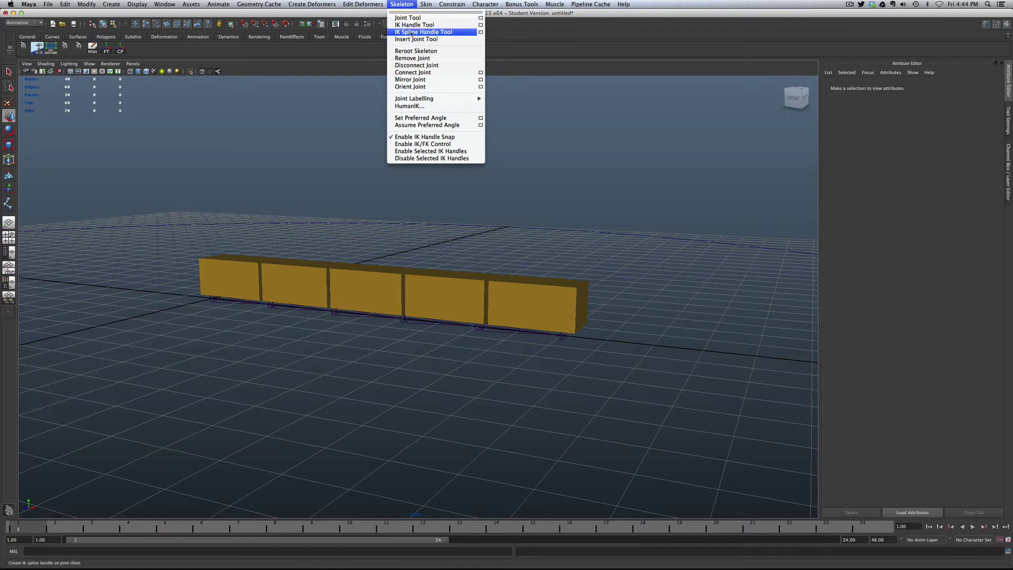
left_click(441, 32)
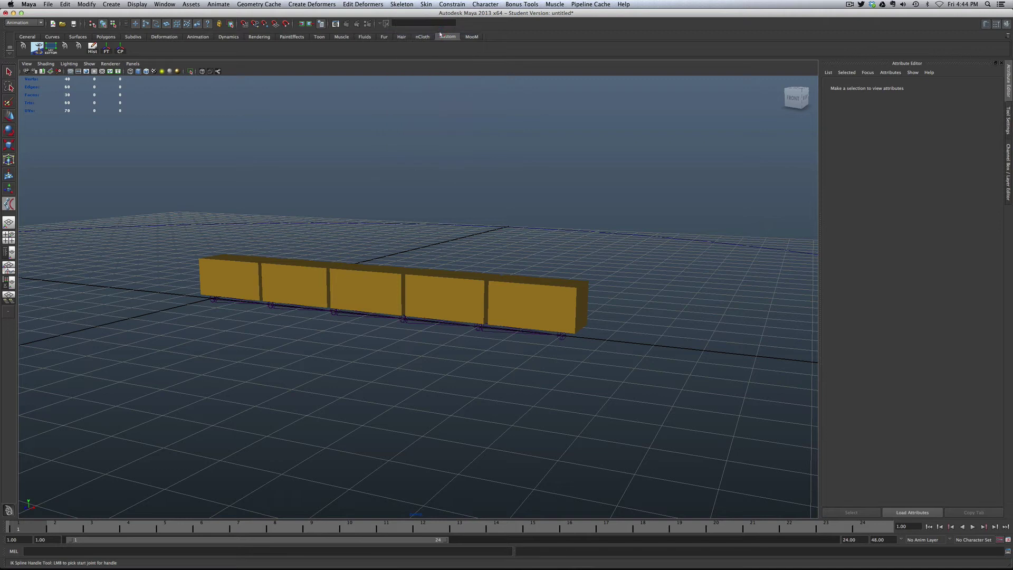
double_click(9, 203)
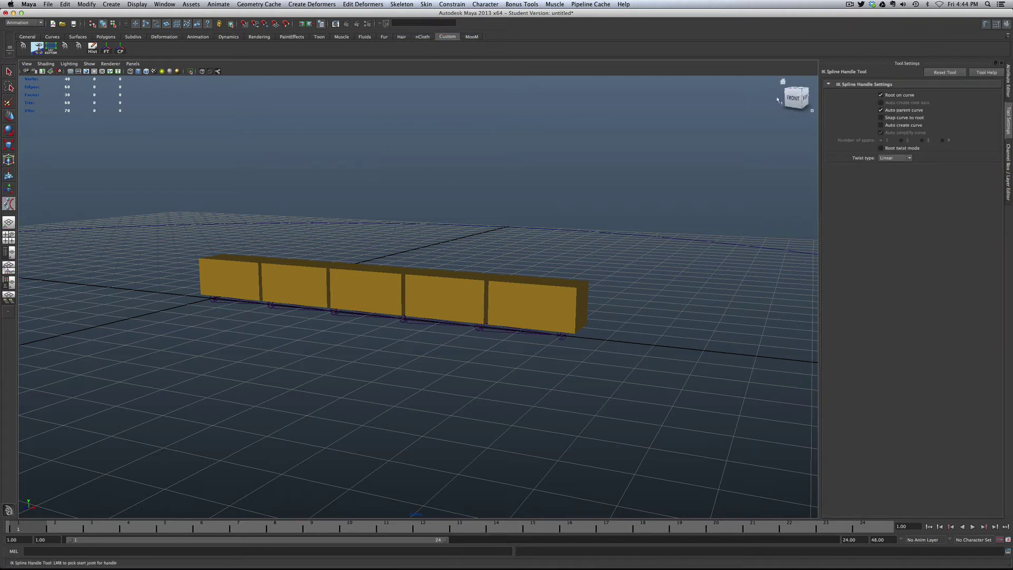
left_click(942, 72)
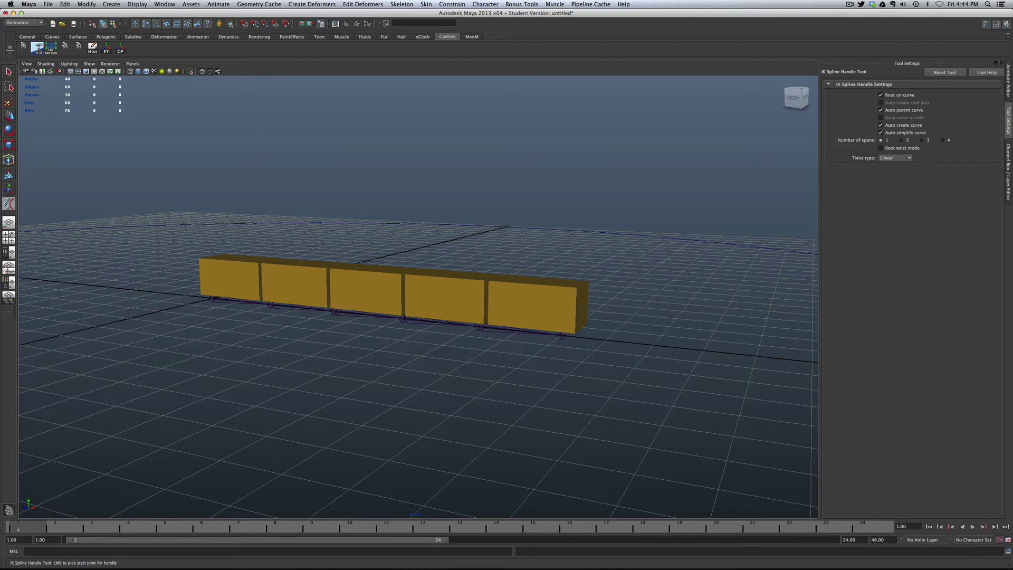
left_click(892, 126)
Bind joint1 through the last joint to the circle curve with a spline IK handle, then play-test it
left_click(211, 299)
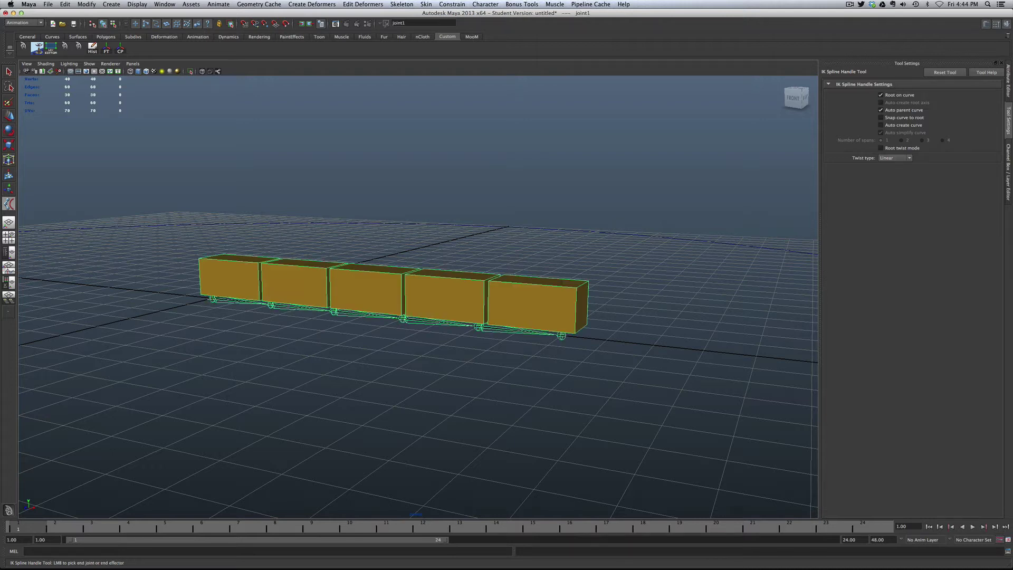
left_click(562, 336)
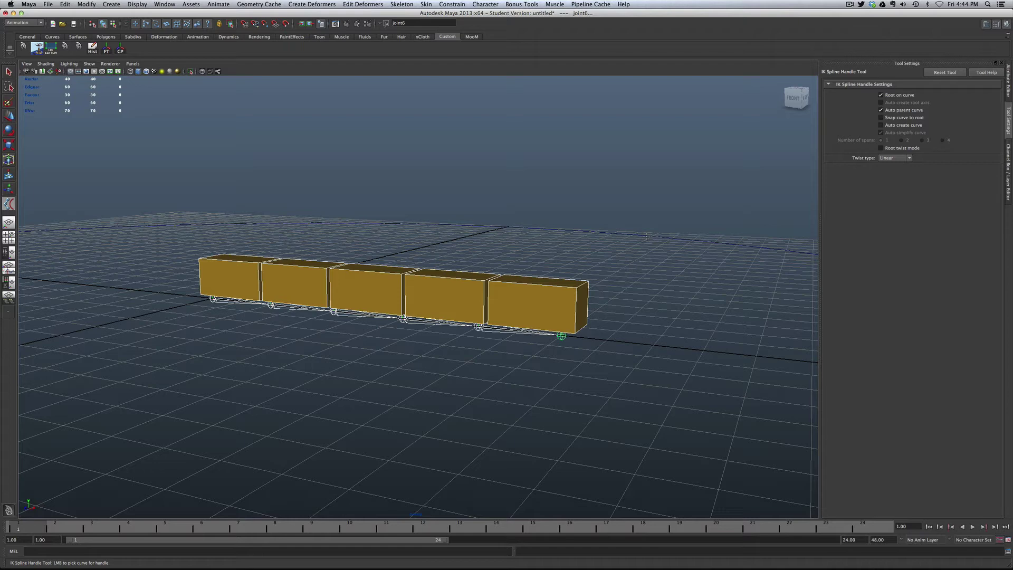
left_click(648, 235)
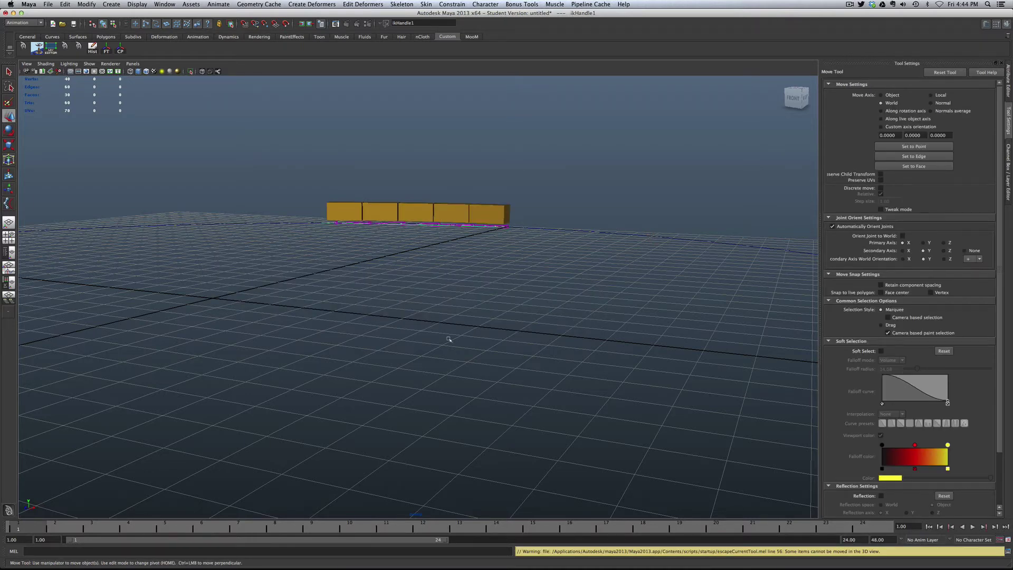
left_click_drag(448, 338, 379, 371, "alt")
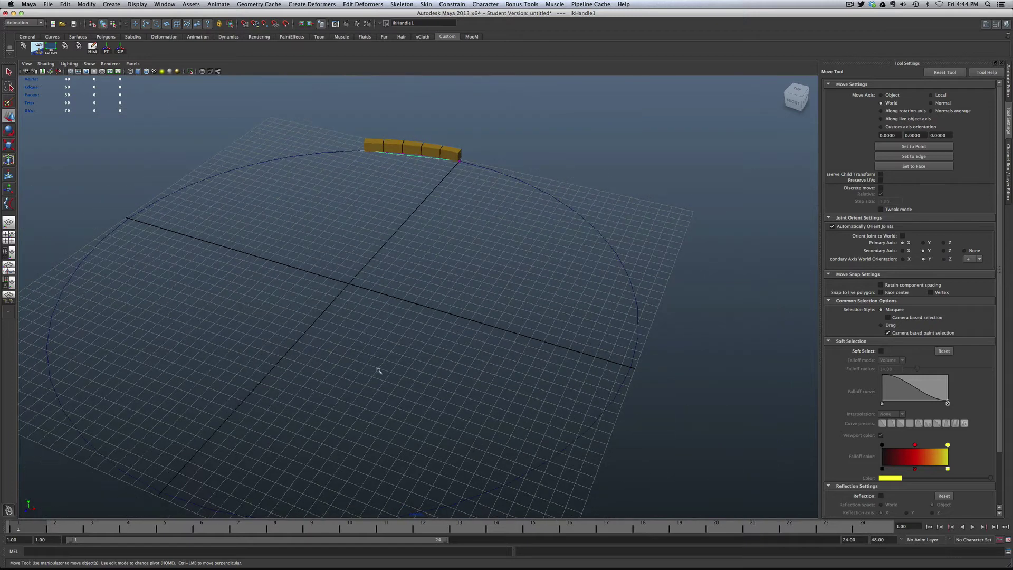
key("alt+v")
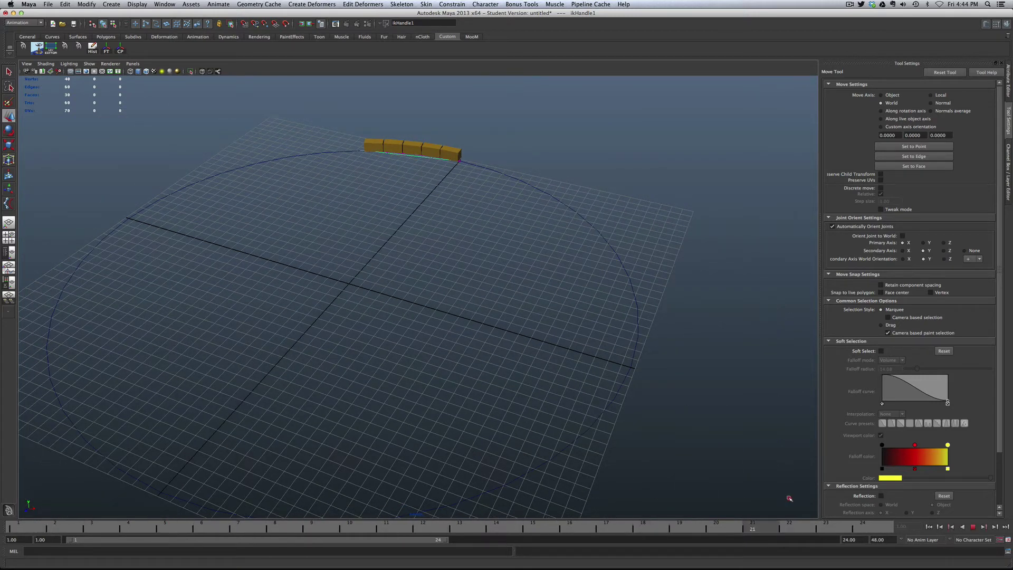
key("alt+v")
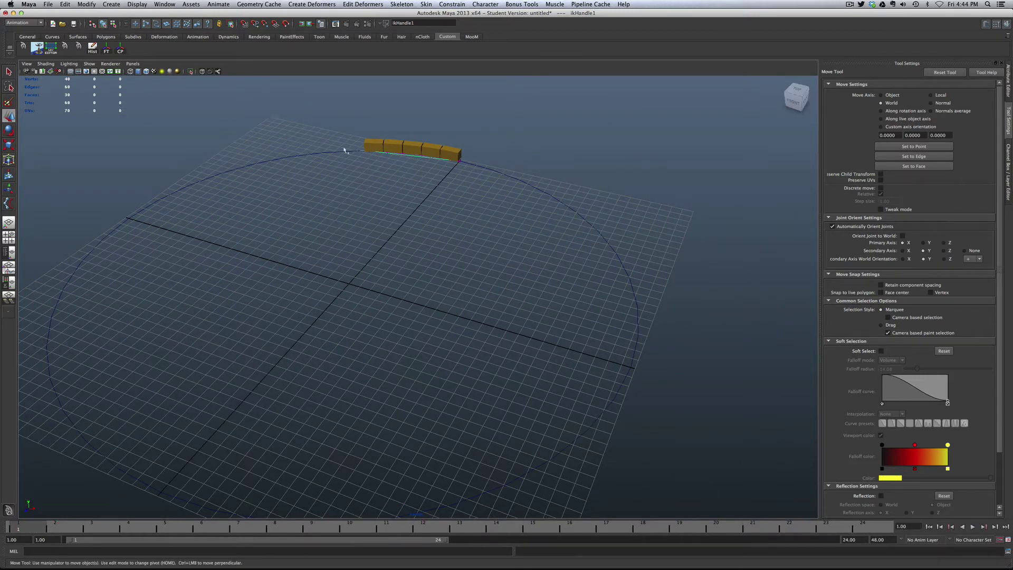
Show the Channel Box and select the NURBS circle track from a low camera angle
left_click(209, 4)
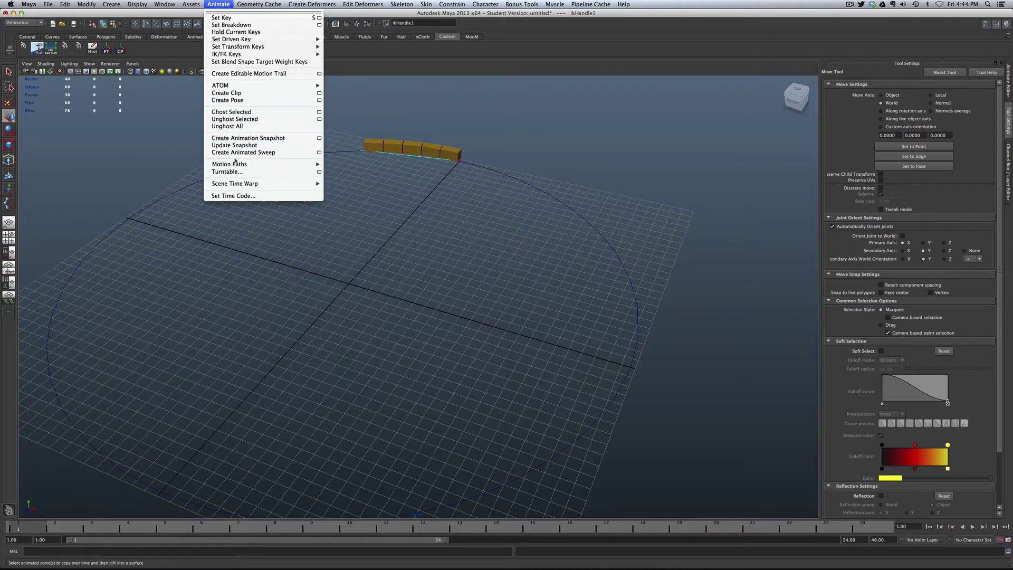
mouse_move(234, 164)
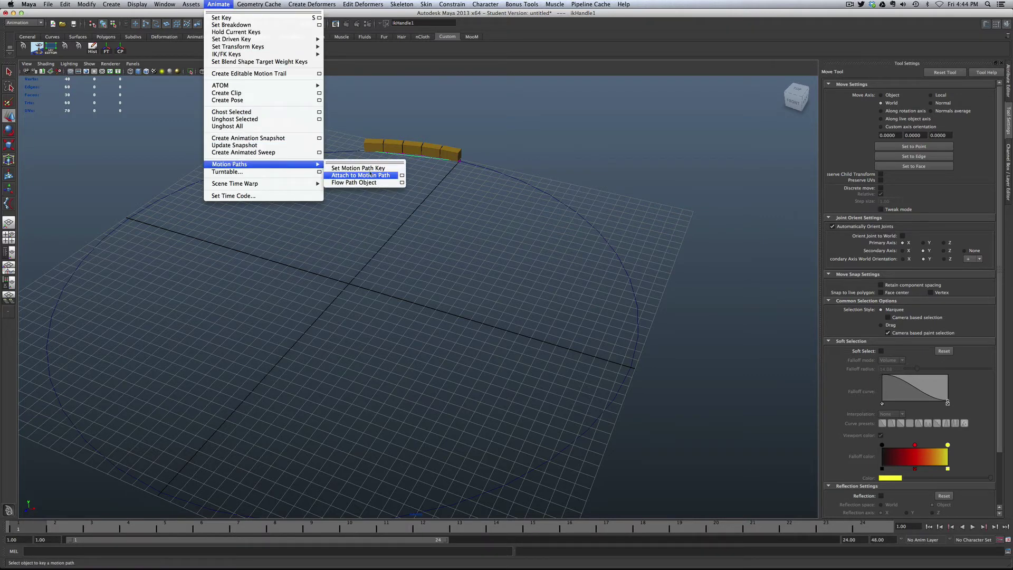
left_click(363, 156)
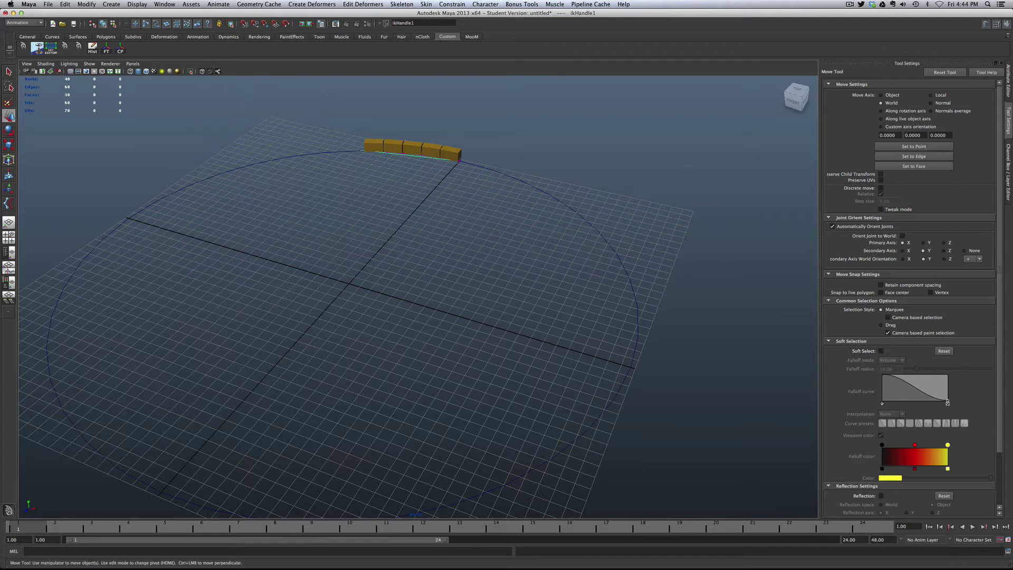
key("ctrl+a")
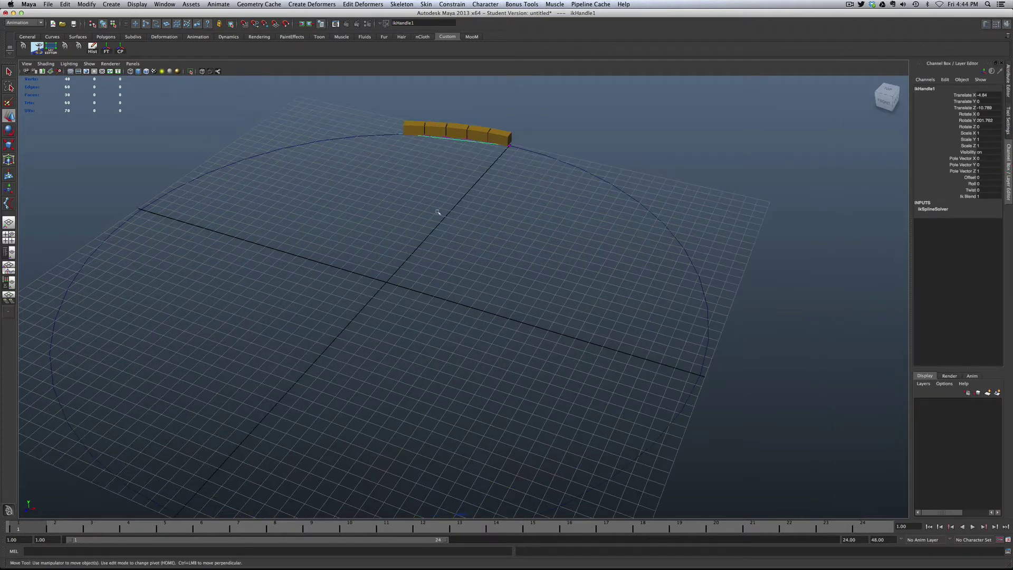
left_click_drag(596, 163, 568, 213)
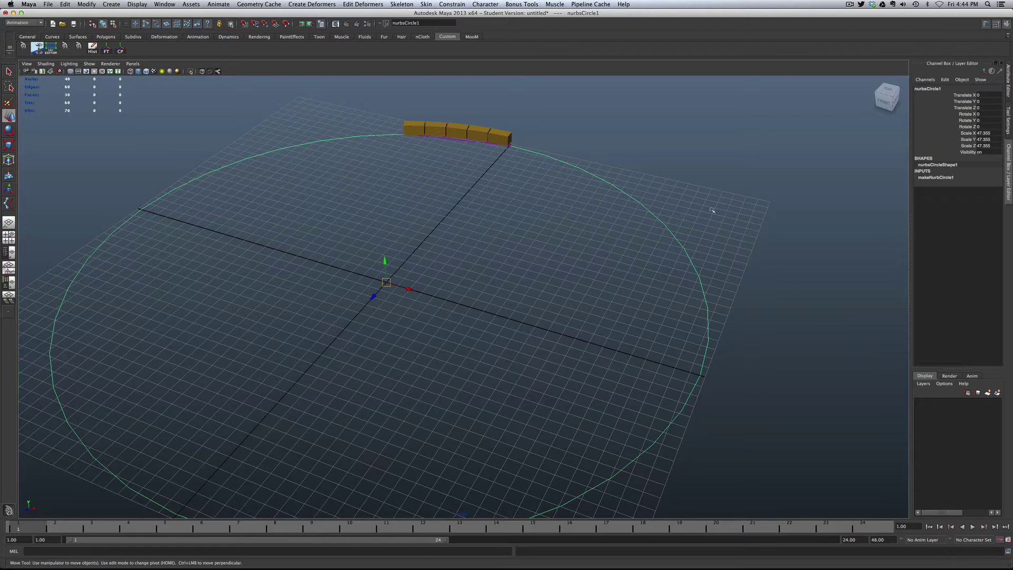
left_click_drag(520, 195, 586, 235, "alt")
left_click(587, 236)
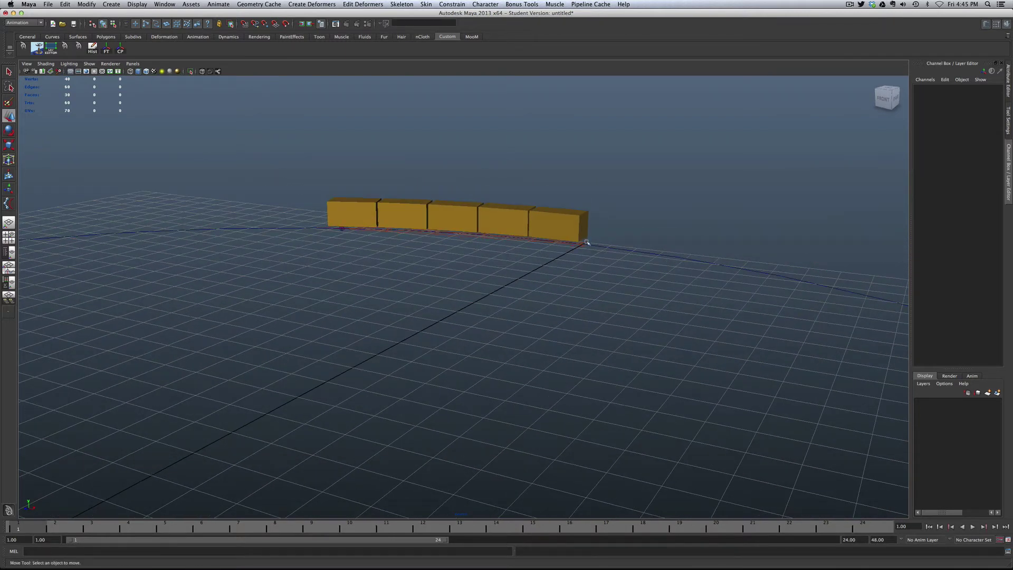
Switch the viewport to wireframe and select the train's spline IK handle
key("4")
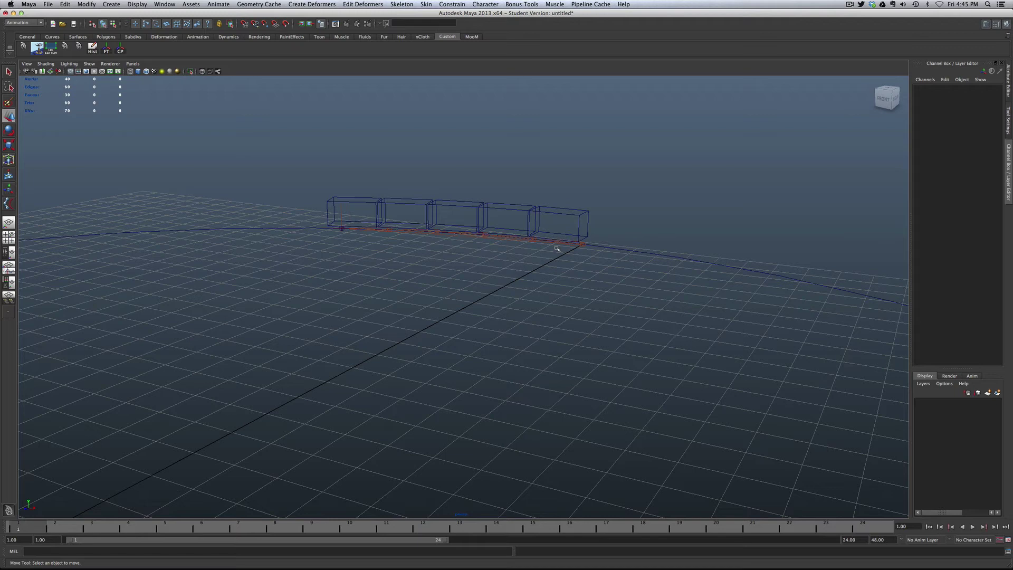
left_click_drag(559, 246, 630, 255, "alt")
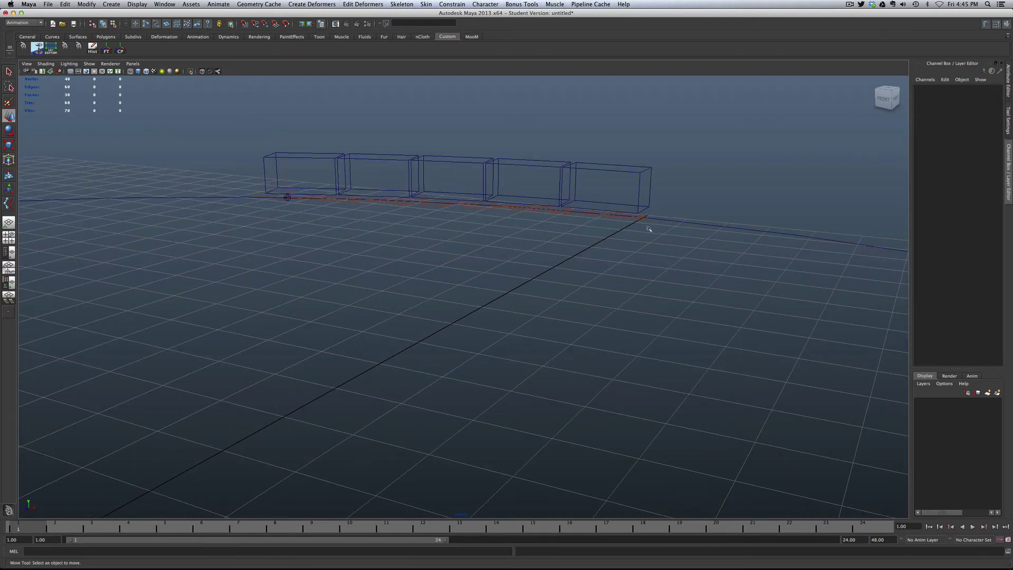
left_click(90, 64)
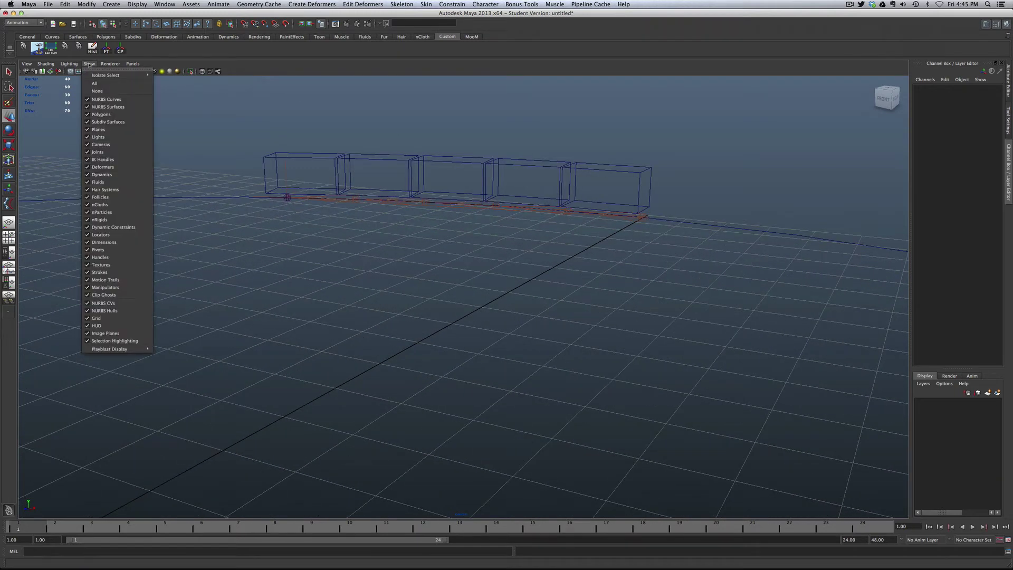
left_click(460, 217)
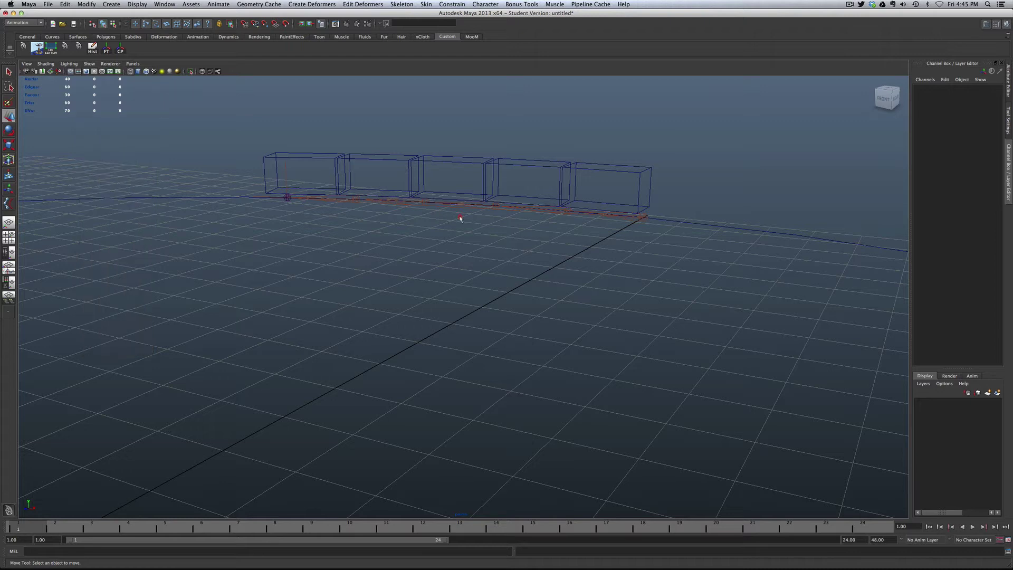
left_click(288, 178)
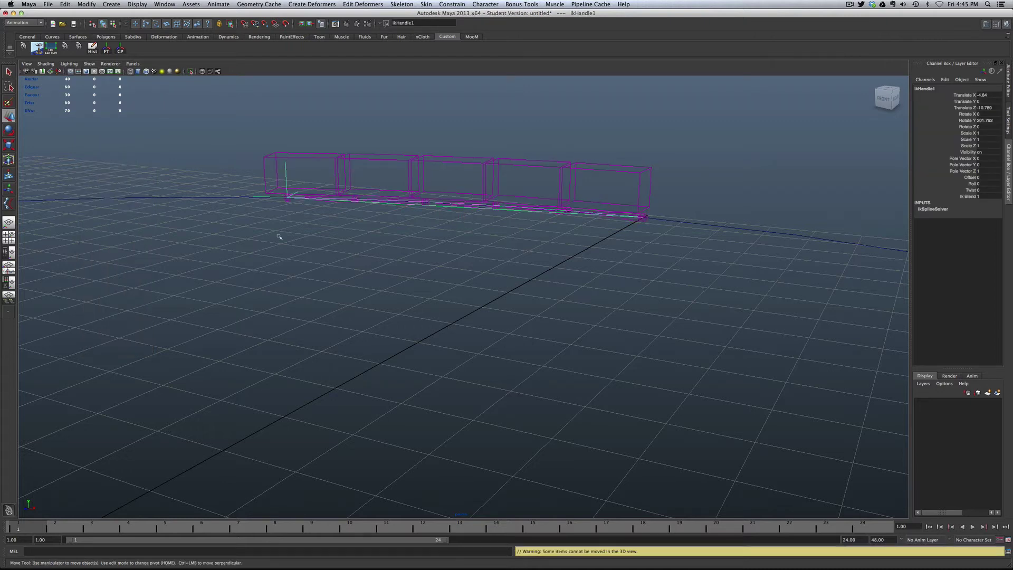
scroll(339, 278, "down", 3)
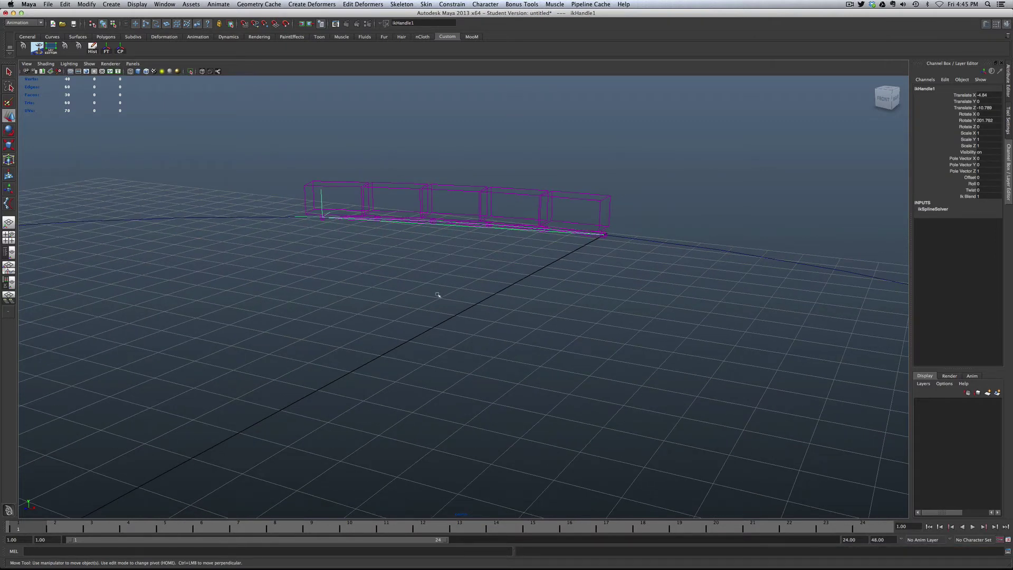
Slide ikHandle1's Offset up to 8 to run the train around, then back to start
left_click(976, 178)
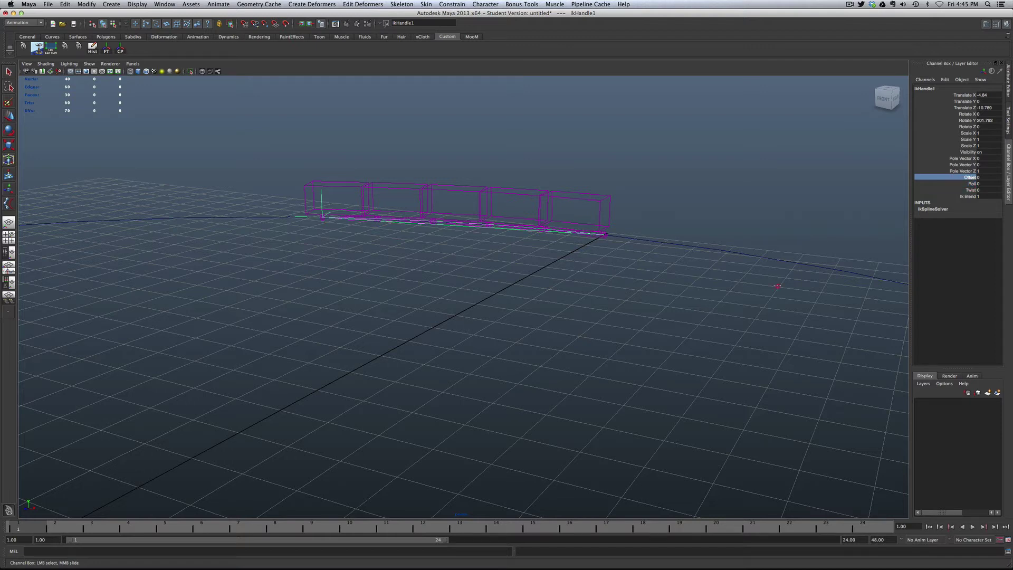
middle_click_drag(775, 288, 726, 305)
right_click_drag(726, 305, 507, 319, "alt")
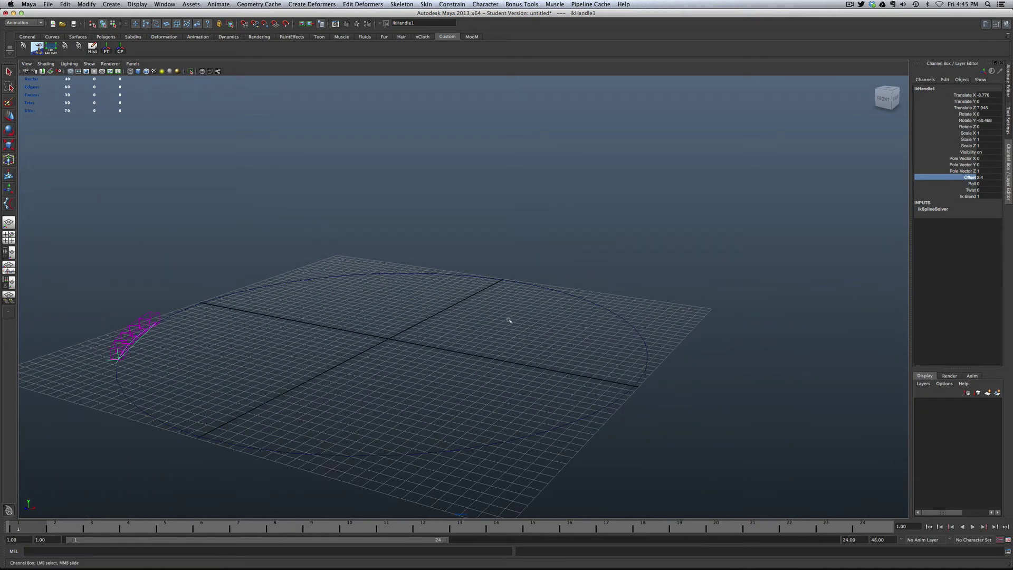
middle_click_drag(508, 320, 484, 327)
left_click(979, 178)
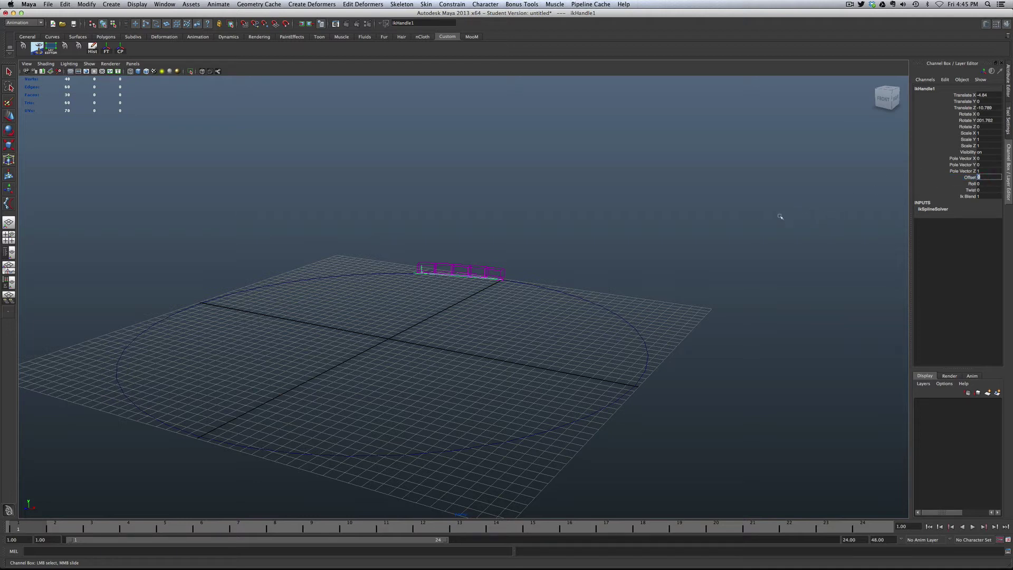
type("8")
middle_click_drag(754, 279, 716, 285)
Select the circle track with the Move tool and orbit to see the whole circle
scroll(623, 320, "up", 3)
left_click(600, 284)
key("w")
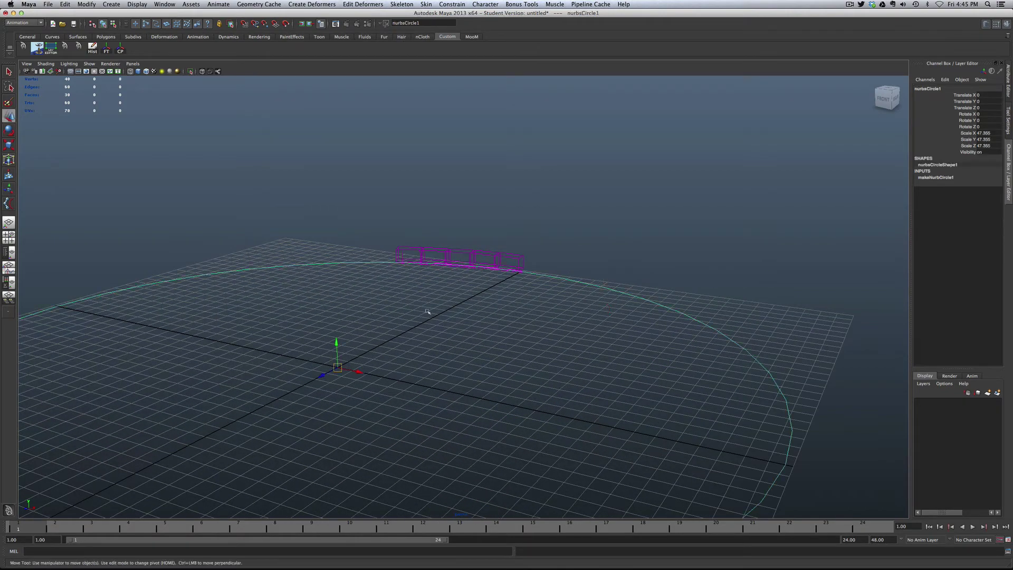
left_click_drag(475, 341, 608, 288, "alt")
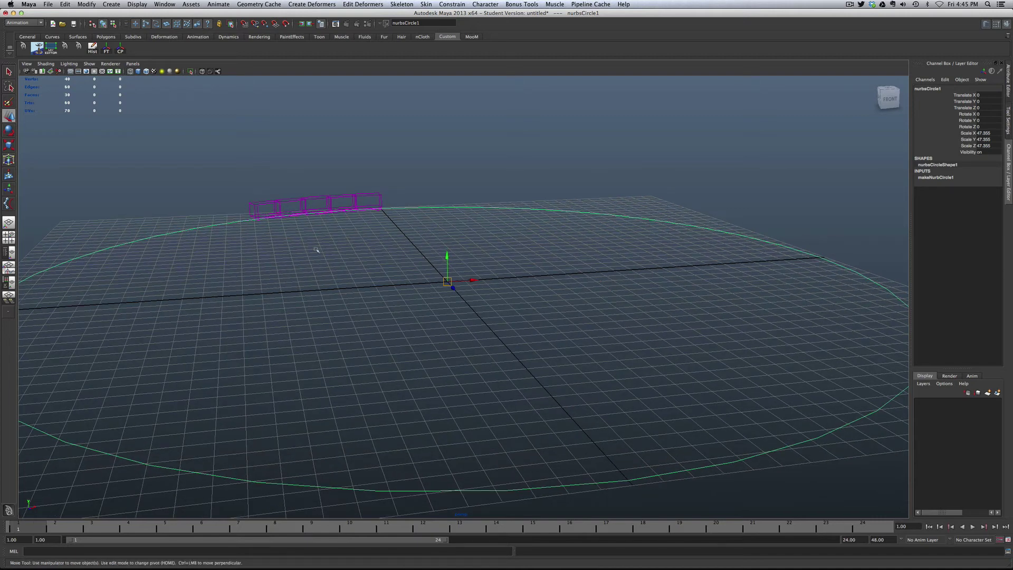
left_click_drag(316, 250, 396, 308, "alt")
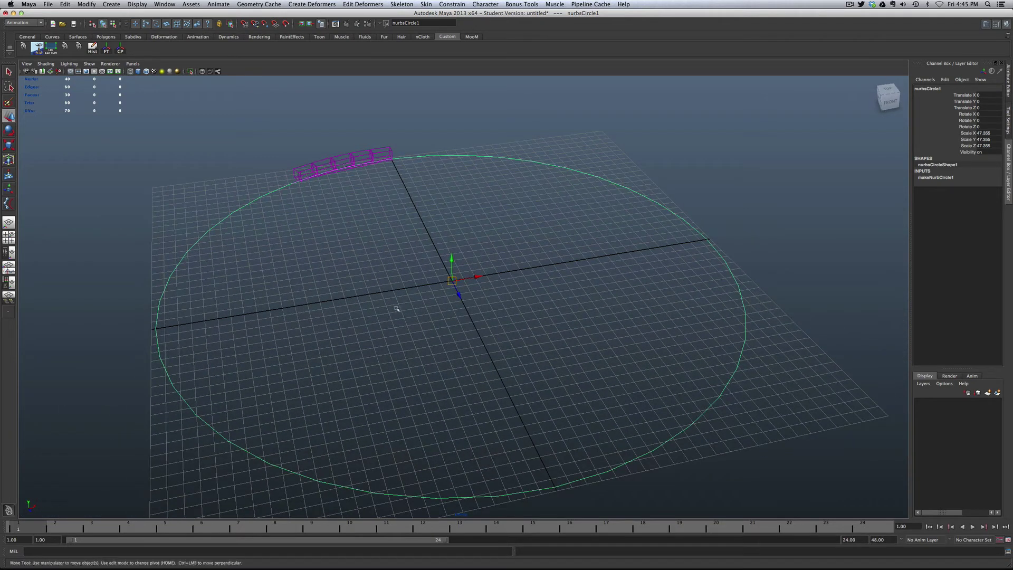
right_click(512, 194)
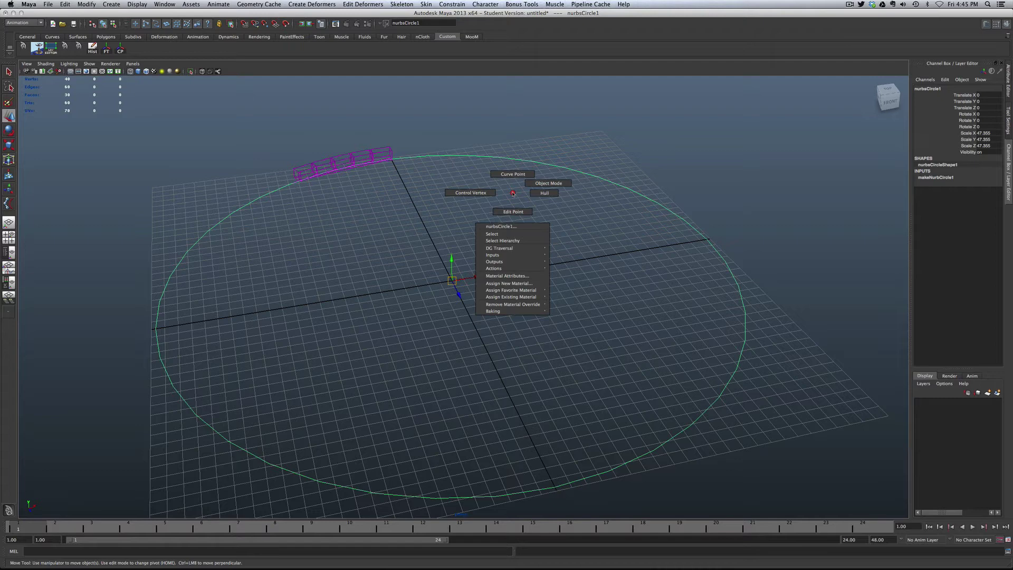
left_click(556, 135)
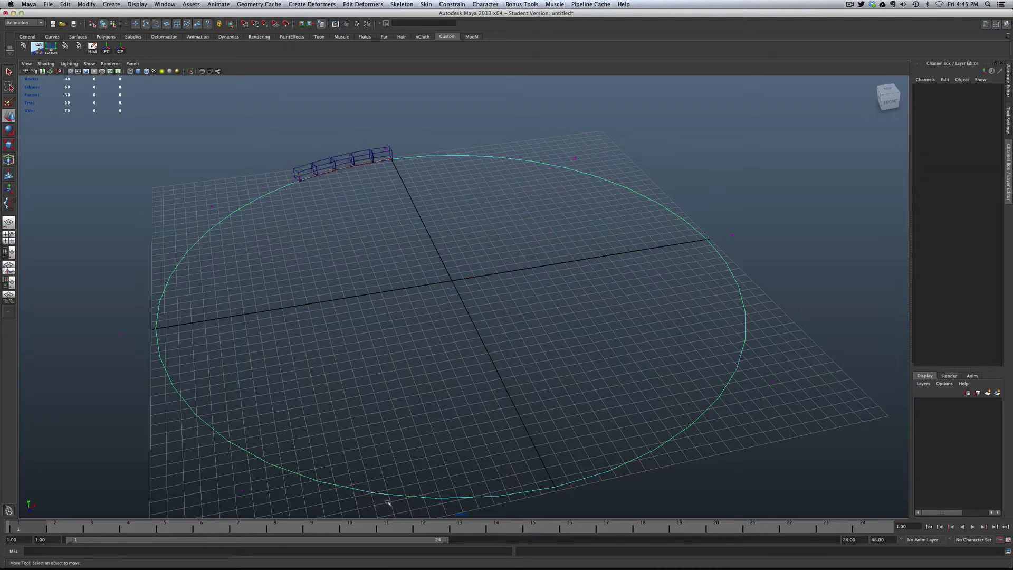
Open nurbsCircleShape1's attributes, showing 8 spans and a 0–8 Min Max Value
right_click(546, 163)
left_click(581, 158)
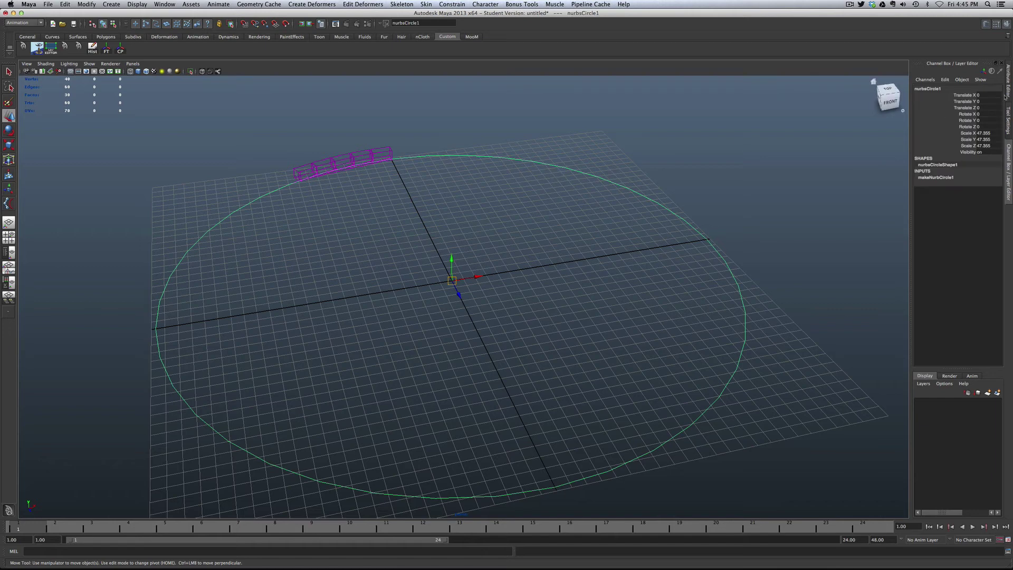
key("ctrl+a")
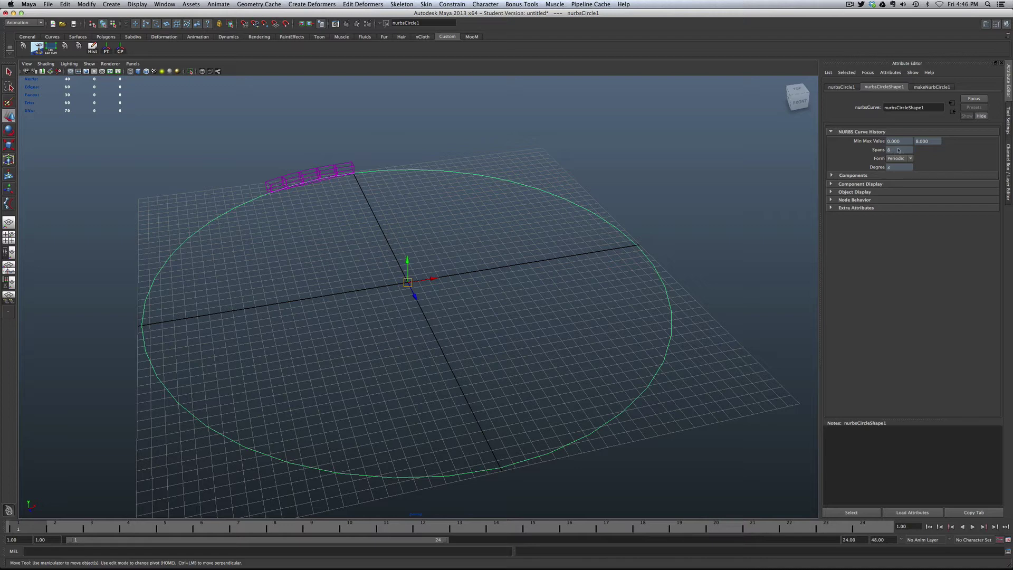
left_click(508, 186)
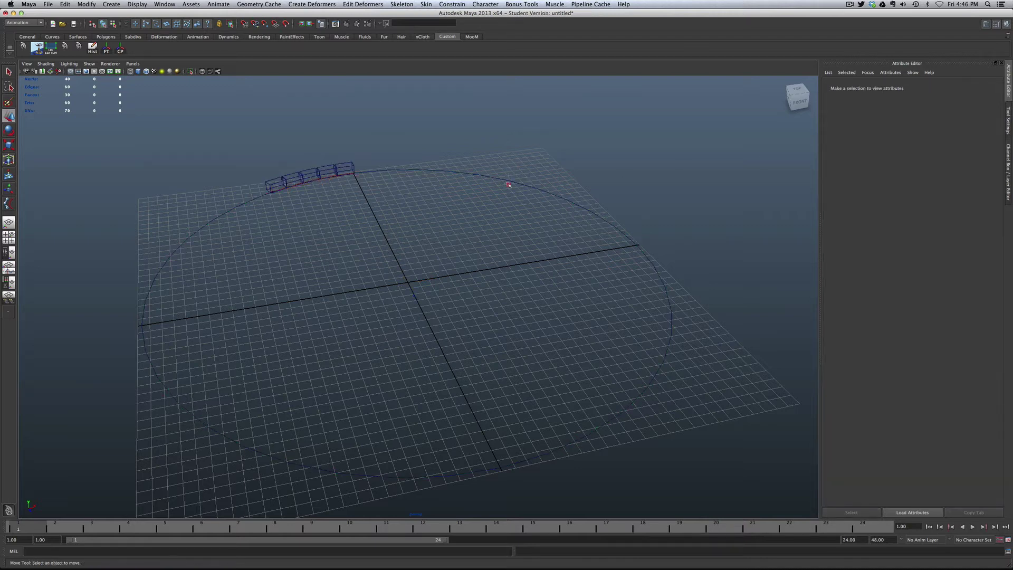
key("z")
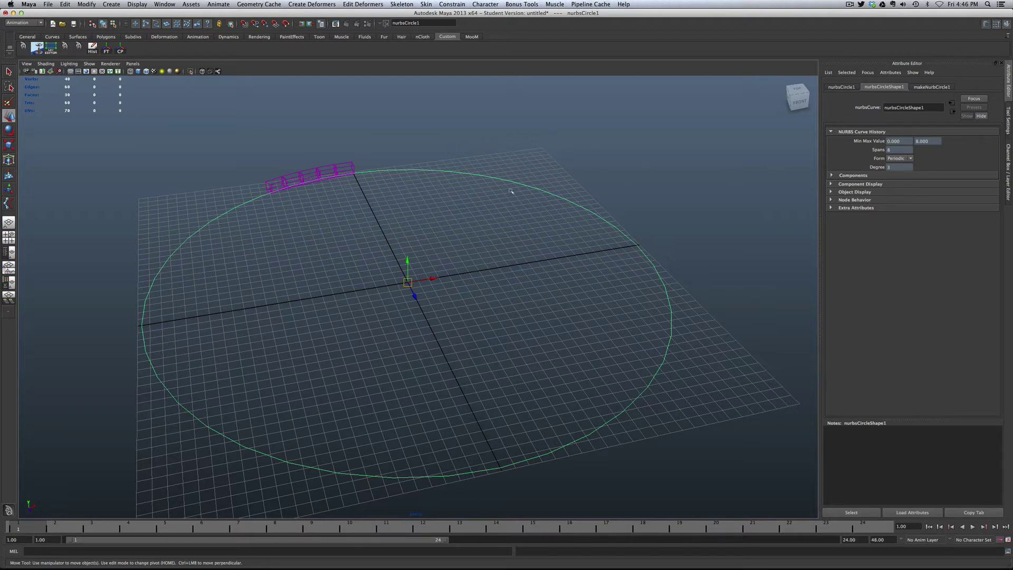
scroll(517, 317, "down", 3)
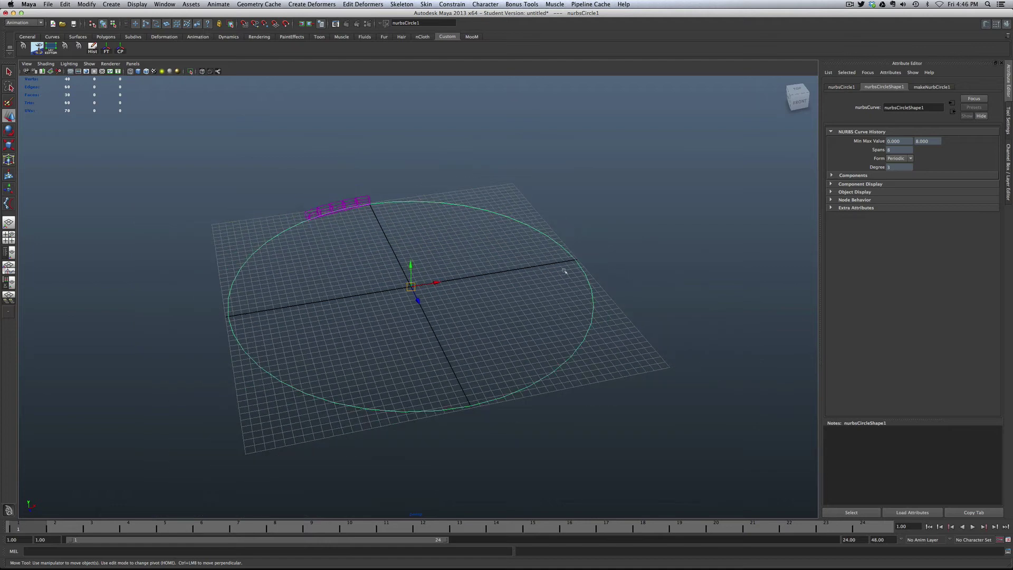
left_click_drag(496, 290, 489, 291, "alt")
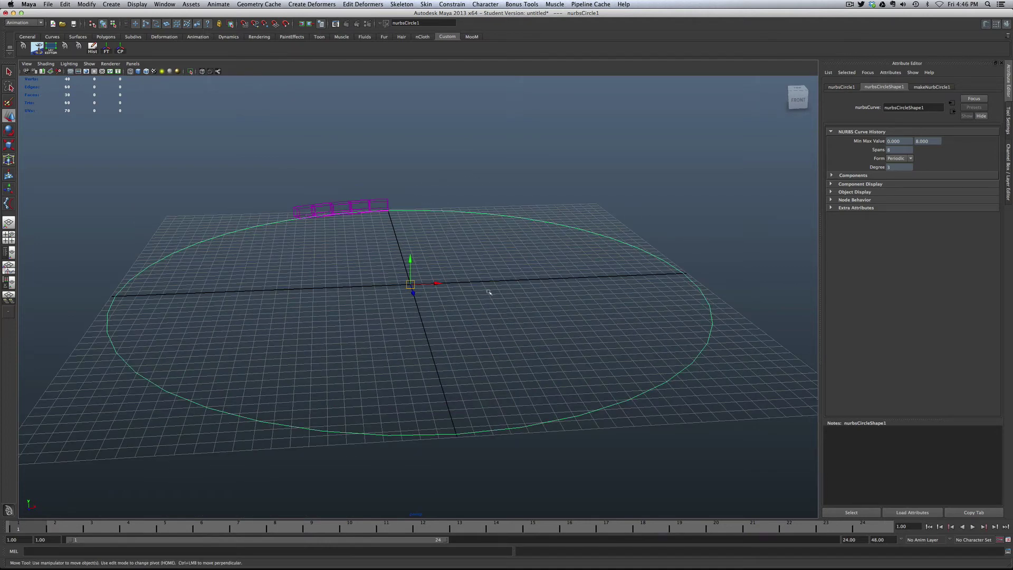
left_click(204, 249)
left_click(216, 244)
Switch to the Surfaces menu set, tear off Edit Curves, and open Rebuild Curve Options
left_click(25, 23)
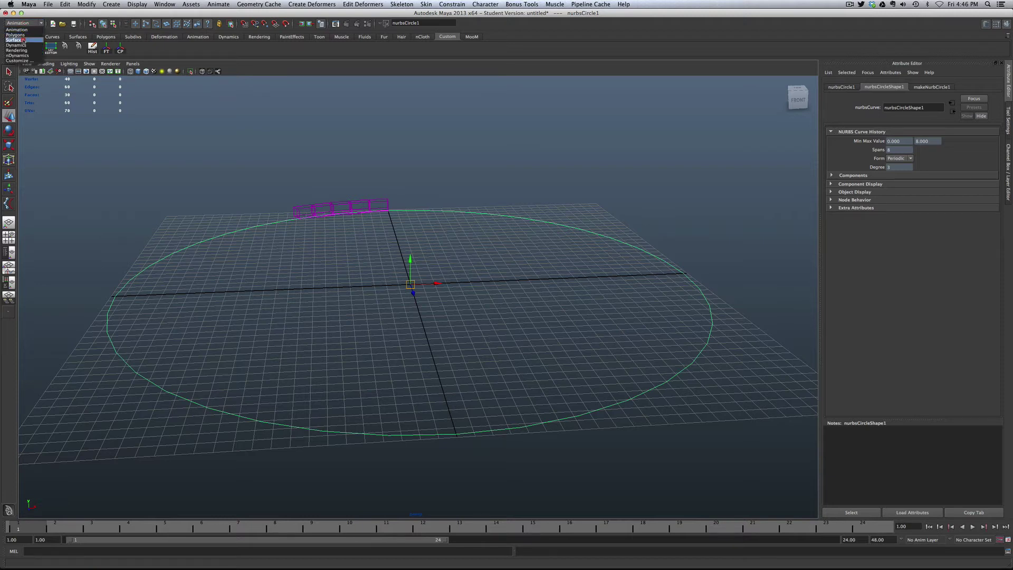
left_click(17, 40)
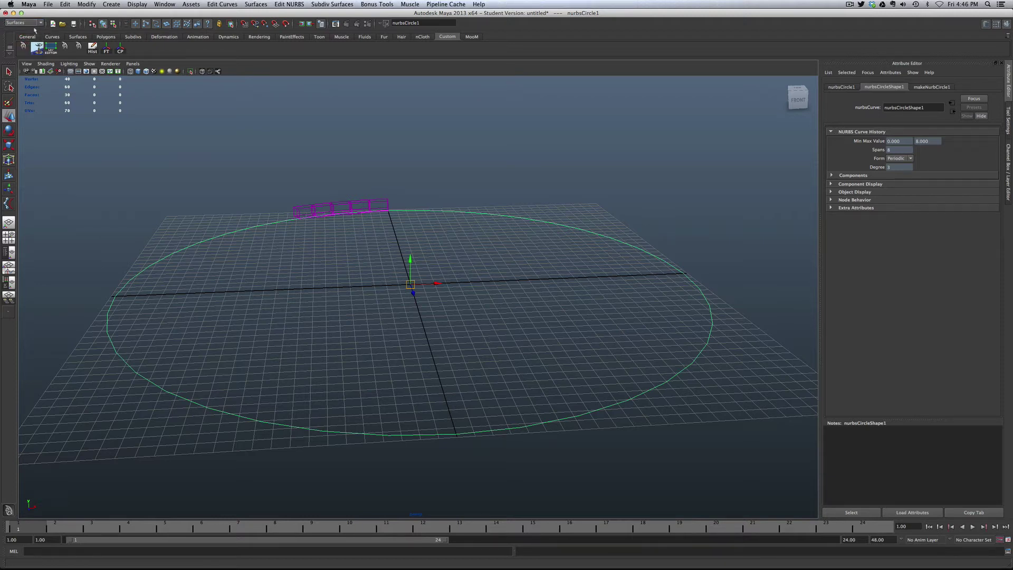
left_click(222, 5)
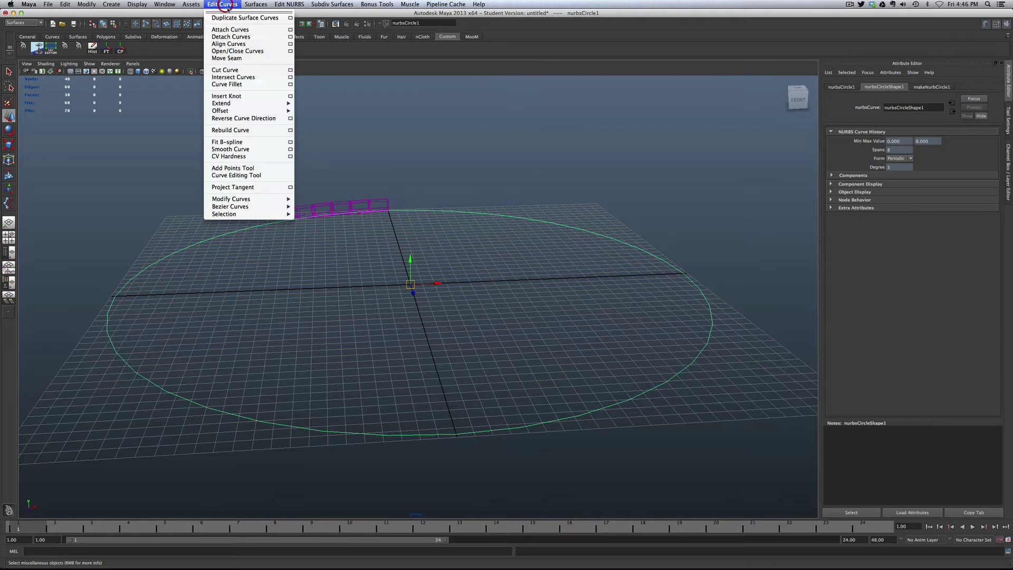
left_click(202, 19)
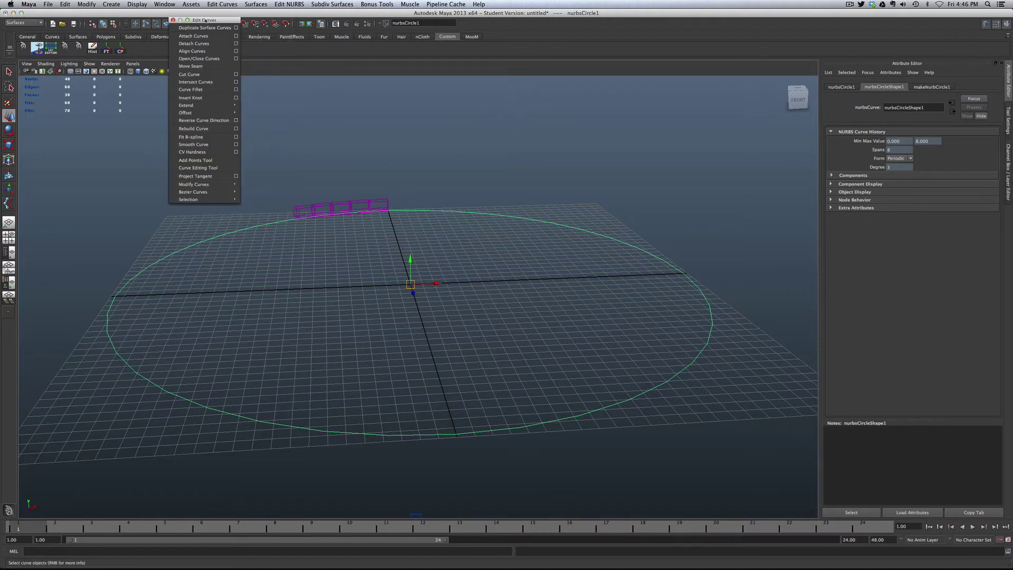
left_click_drag(204, 20, 66, 88)
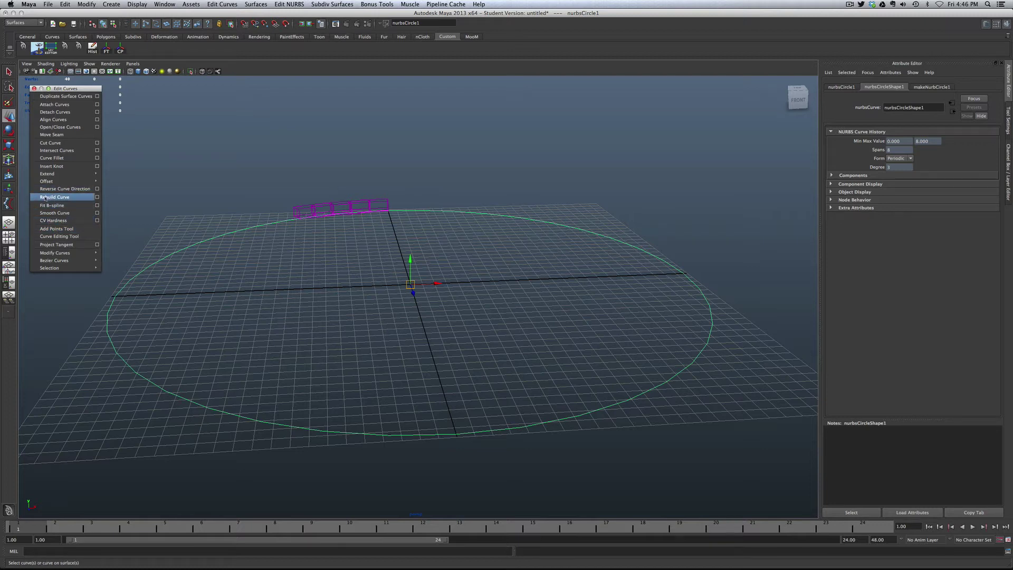
left_click(97, 197)
left_click_drag(765, 218, 825, 262)
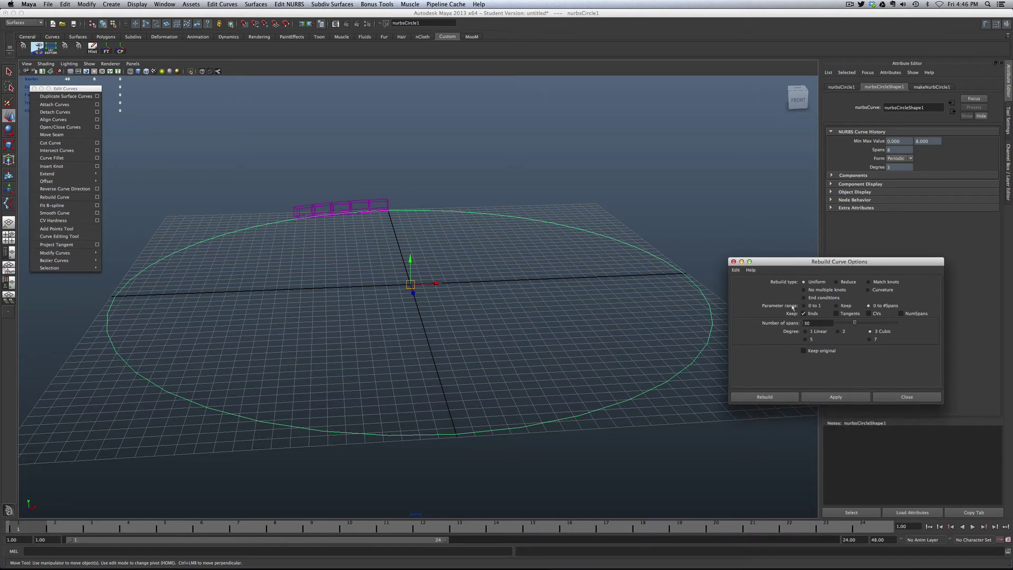
Reset the rebuild settings, then choose parameter range '0 to #Spans' with 15 spans
left_click(736, 270)
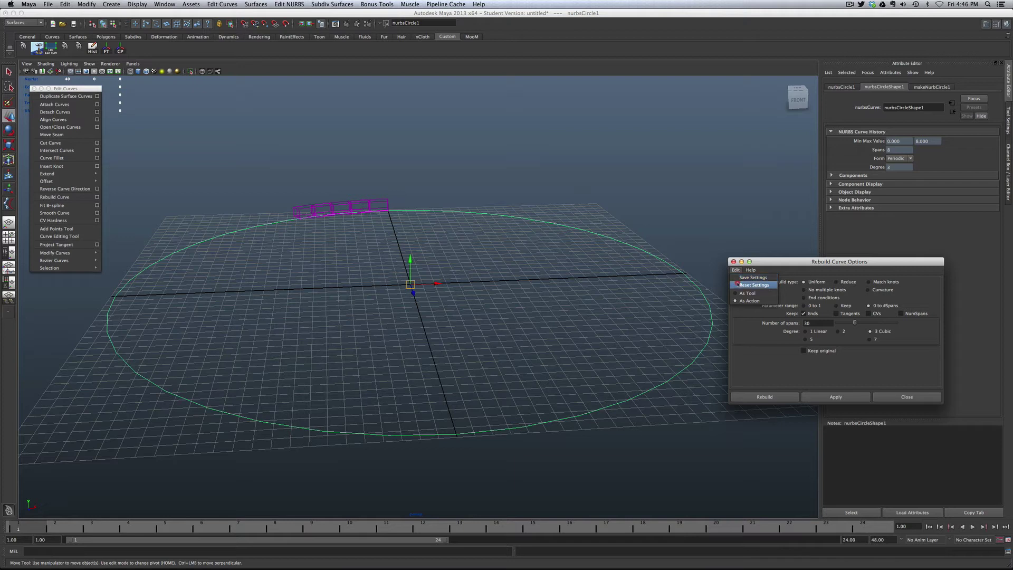
left_click(737, 285)
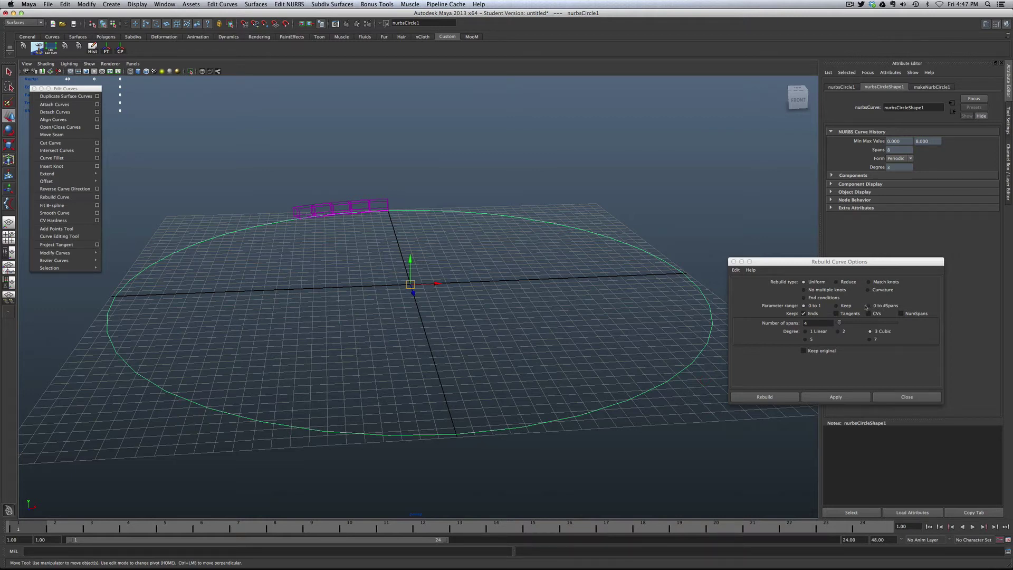
left_click(869, 306)
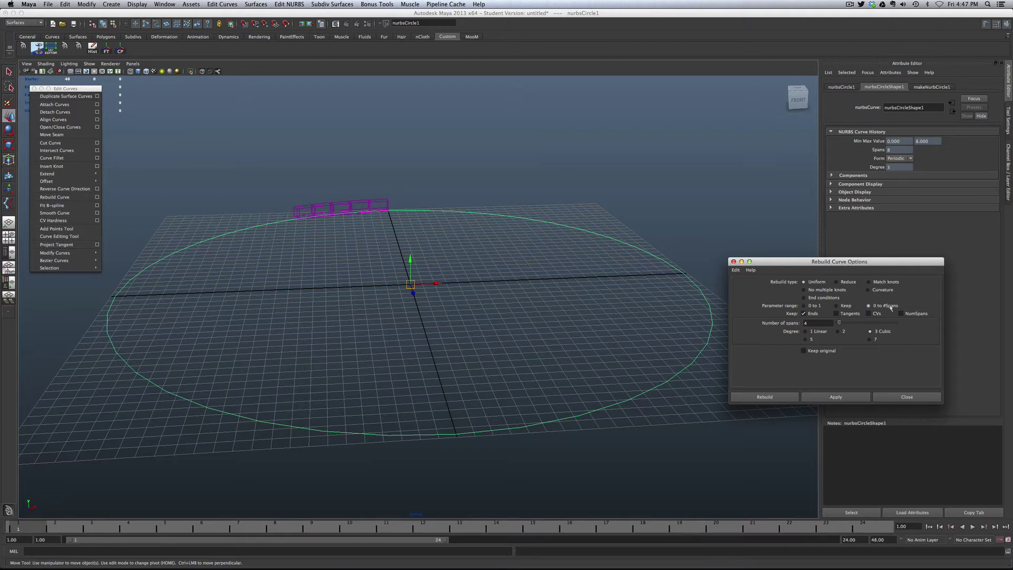
double_click(804, 323)
type("15")
Rebuild the circle with 15 spans, then rebuild it again as a Degree 1 Linear curve
left_click(817, 397)
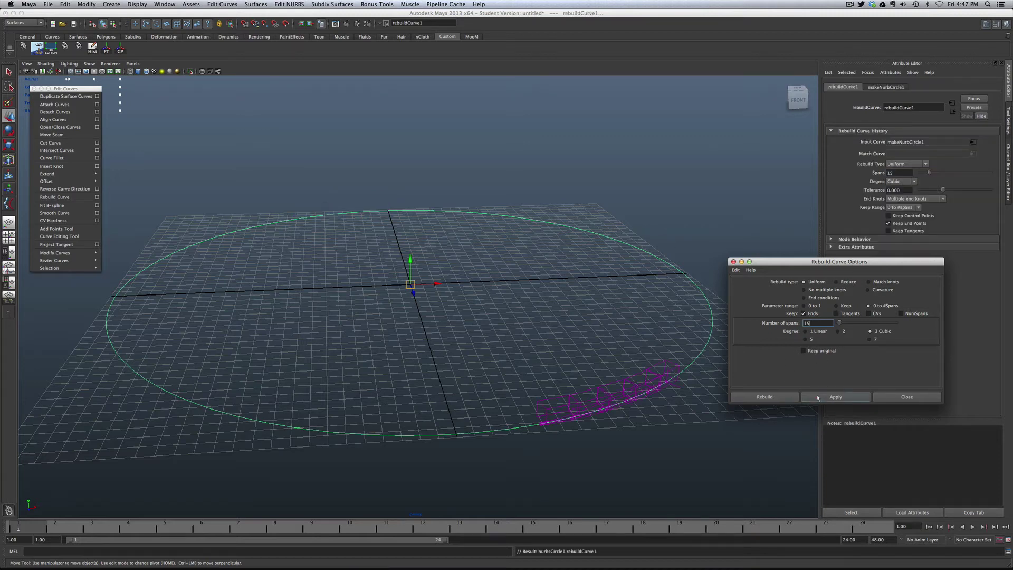
left_click(681, 384)
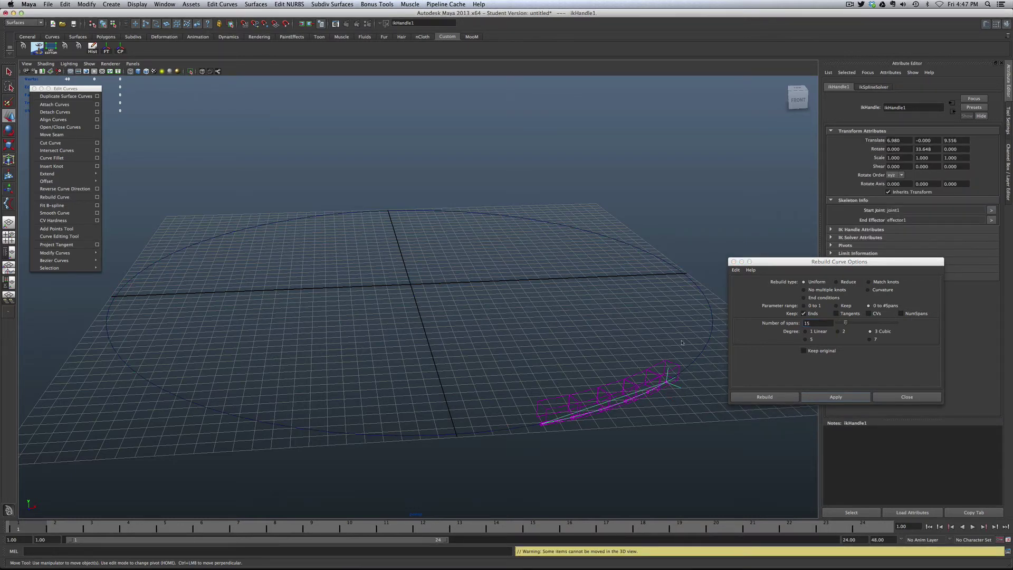
left_click(707, 342)
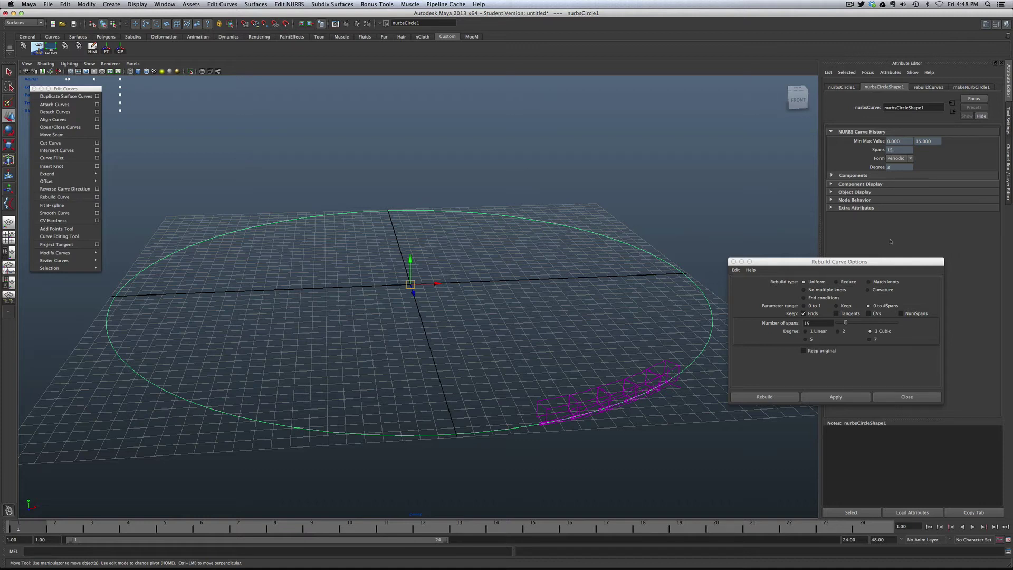
left_click(804, 331)
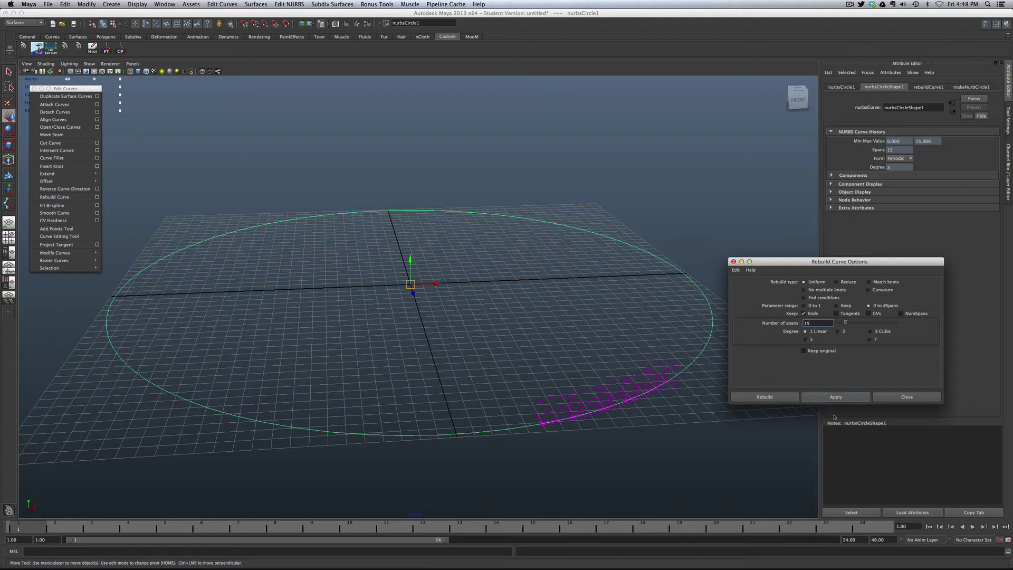
left_click(834, 398)
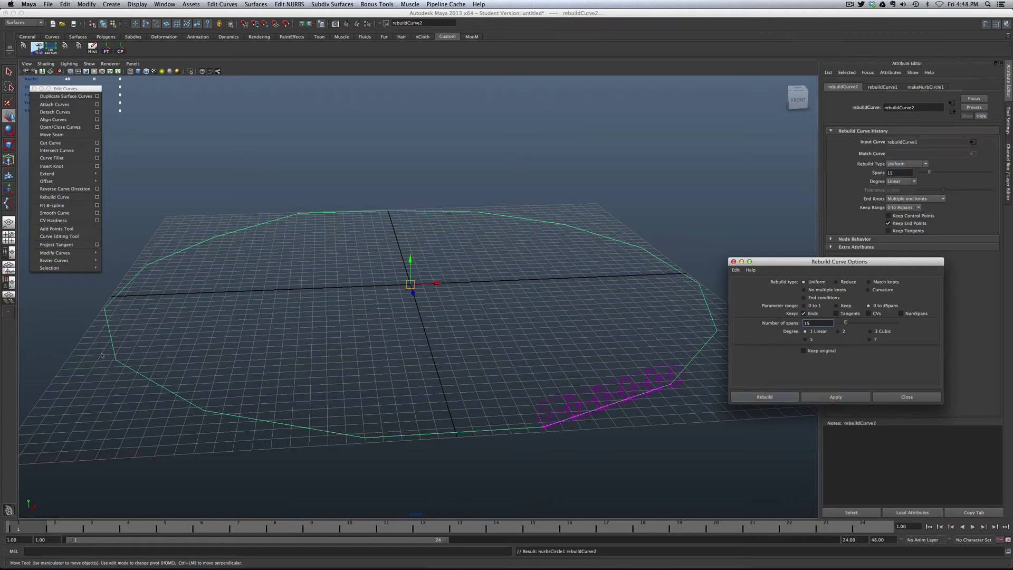
Rebuild the track circle once more as a smooth Degree 3 Cubic curve
left_click_drag(312, 253, 317, 275, "alt")
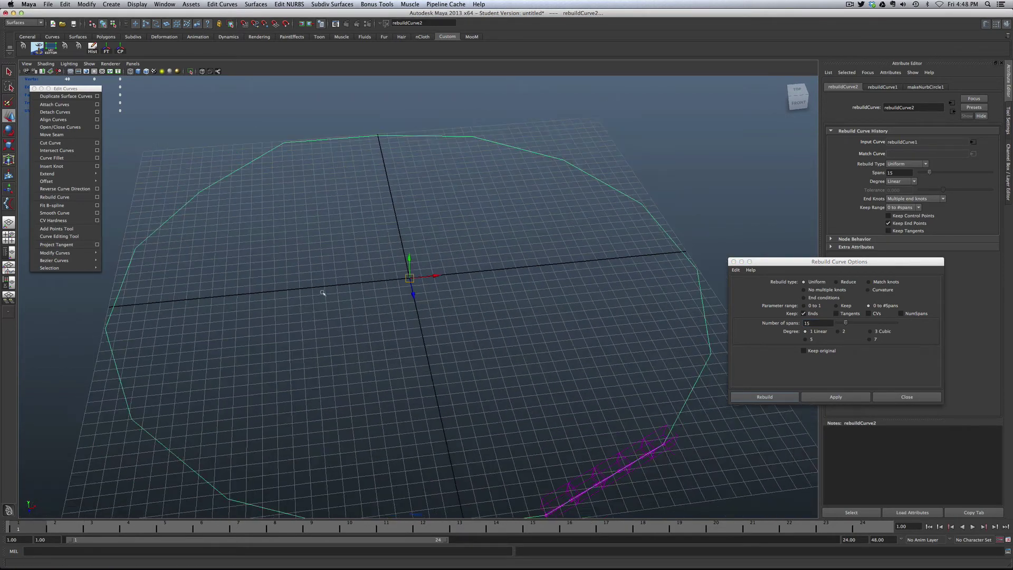
scroll(617, 300, "down", 3)
left_click(865, 332)
left_click(869, 332)
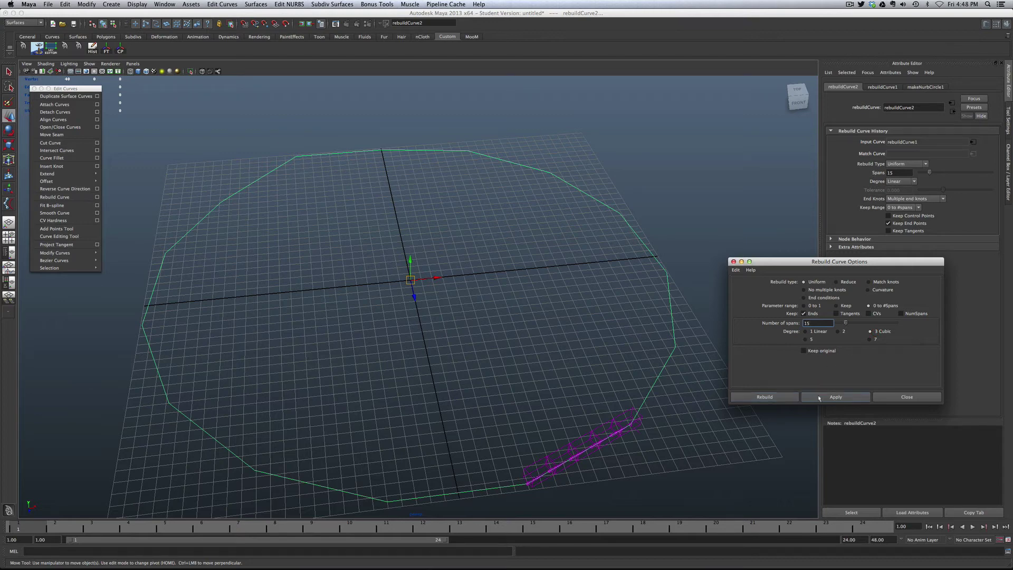
left_click(820, 397)
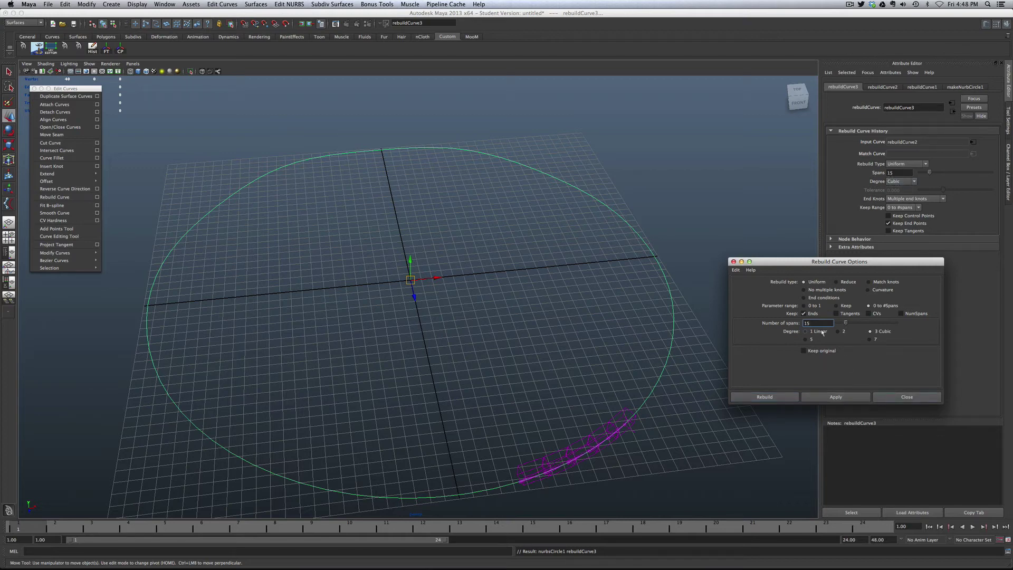
Close the rebuild options, put the circle into Control Vertex mode, and hide the grid
left_click(889, 397)
scroll(419, 357, "down", 5)
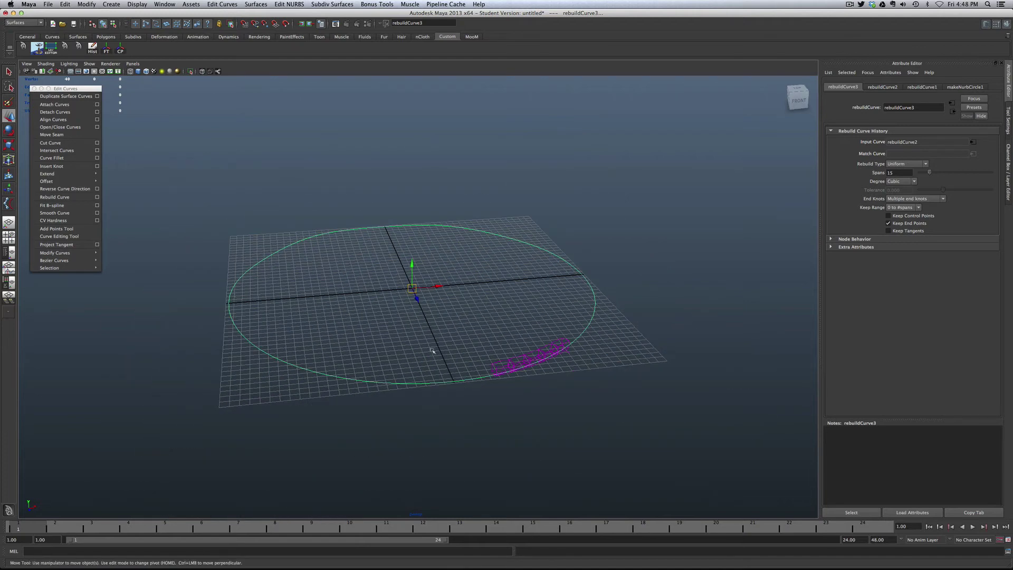
scroll(432, 351, "up", 5)
scroll(444, 373, "down", 5)
scroll(446, 373, "up", 5)
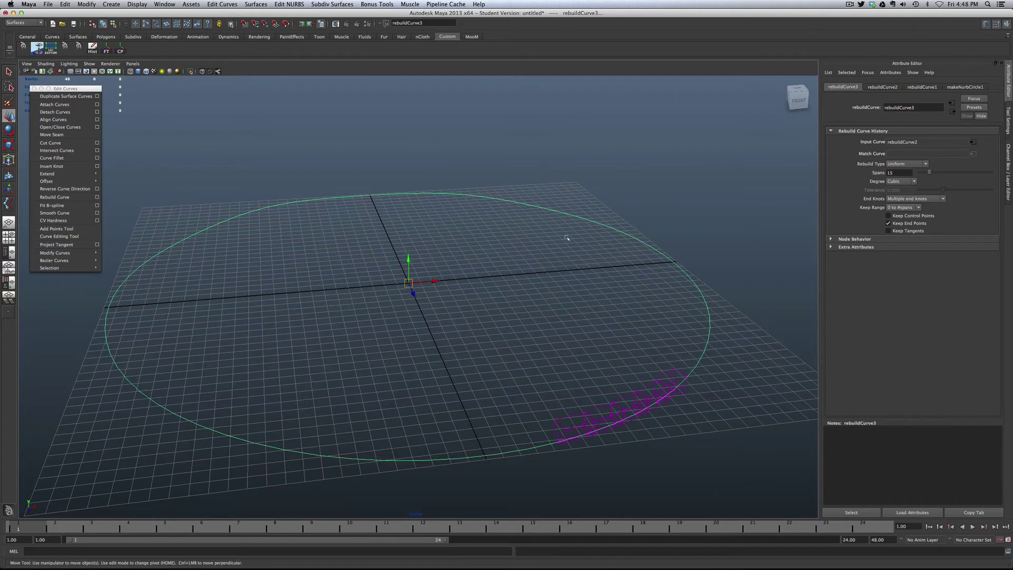
left_click(568, 213)
right_click_drag(567, 214, 526, 214)
left_click_drag(527, 214, 445, 237, "alt")
key("g")
Raise the top CV and cv[1], and lower the left-side CVs and cv[2] into hills
left_click(489, 203)
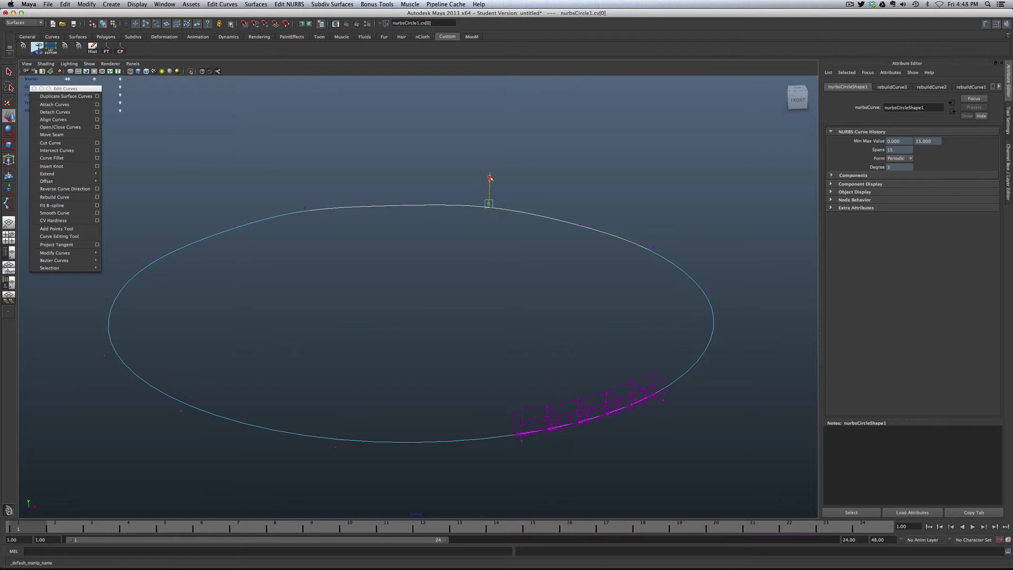
left_click_drag(490, 178, 490, 152)
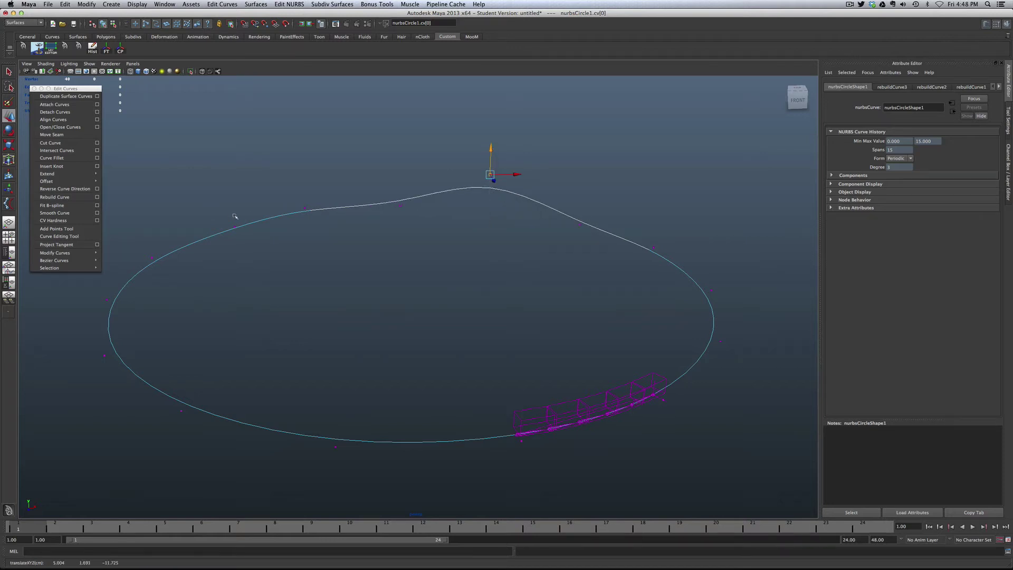
left_click_drag(239, 215, 149, 264)
left_click_drag(197, 217, 198, 247)
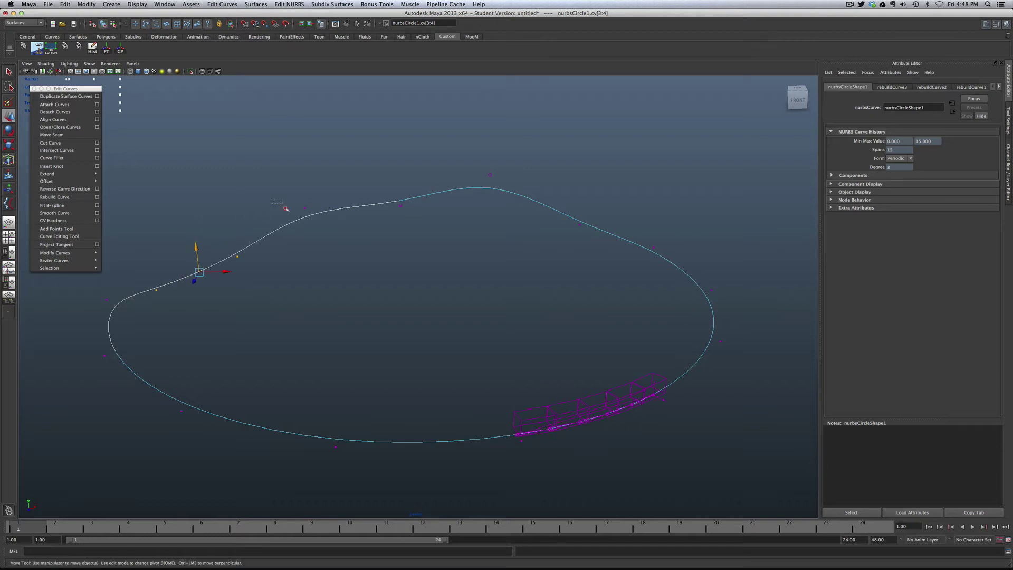
left_click(305, 208)
left_click_drag(305, 183, 305, 210)
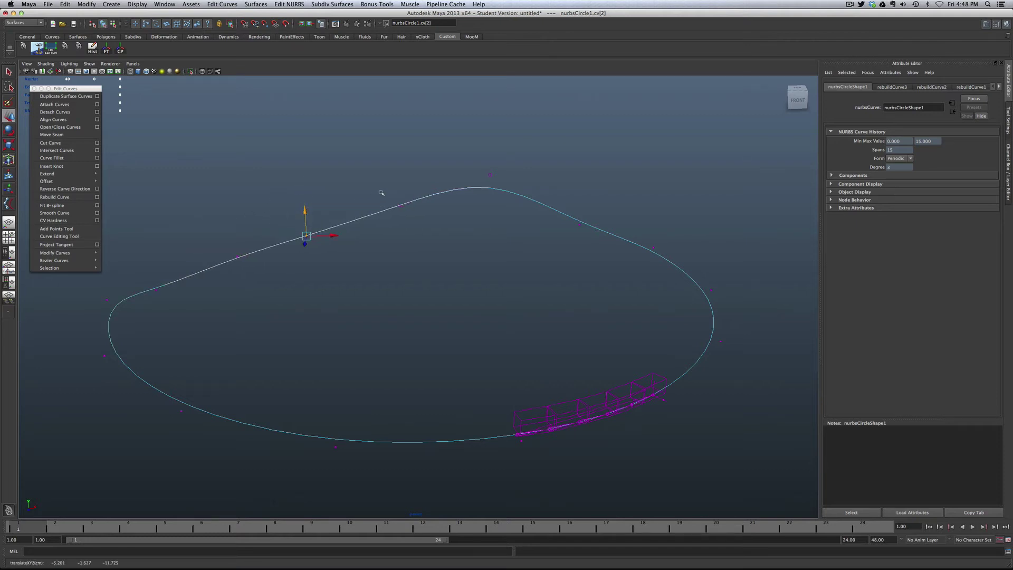
left_click(405, 207)
left_click_drag(400, 180, 400, 165)
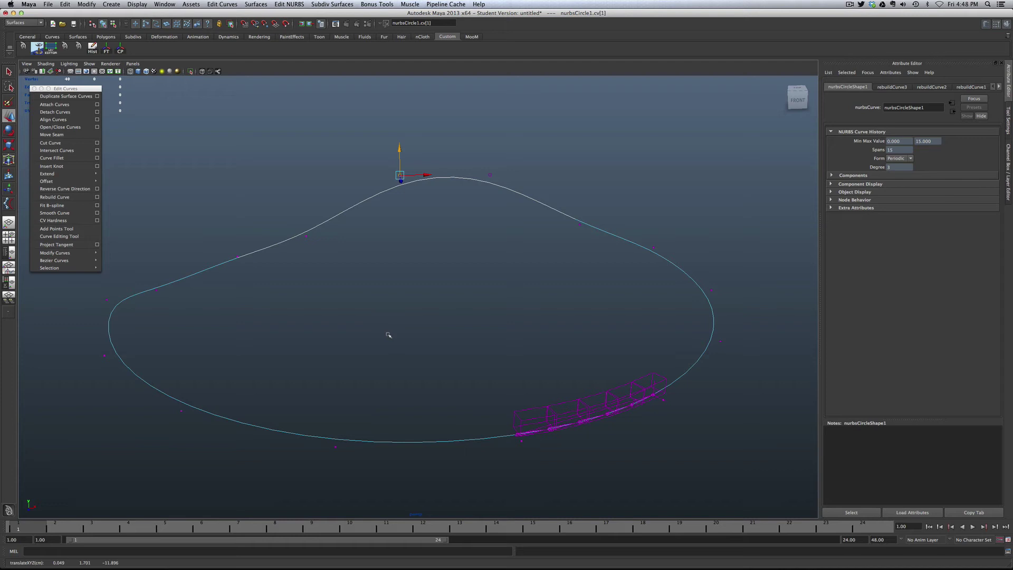
Play back the train on the hilly track, then return the curve to object mode
left_click_drag(389, 335, 409, 355, "alt")
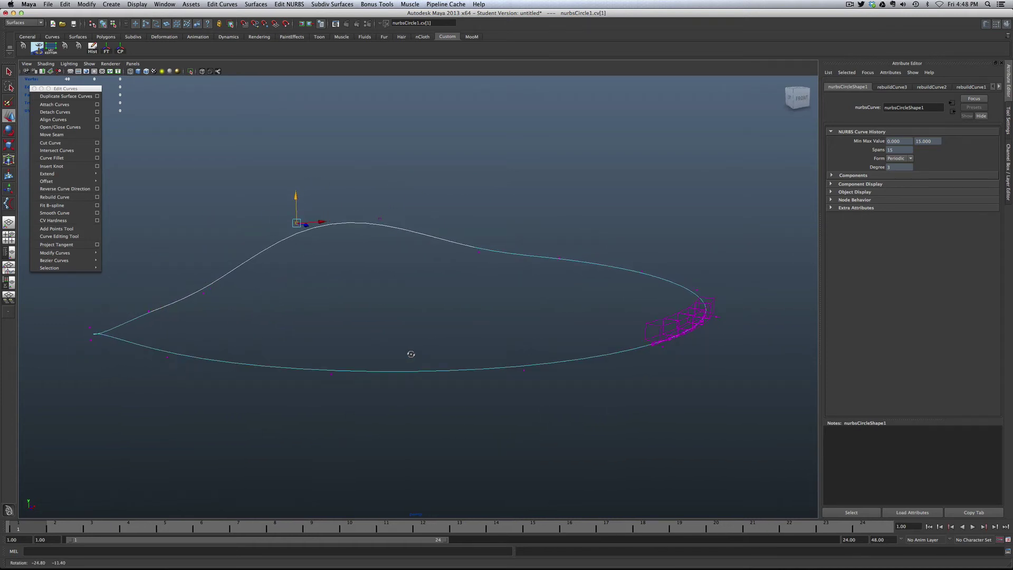
key("alt+v")
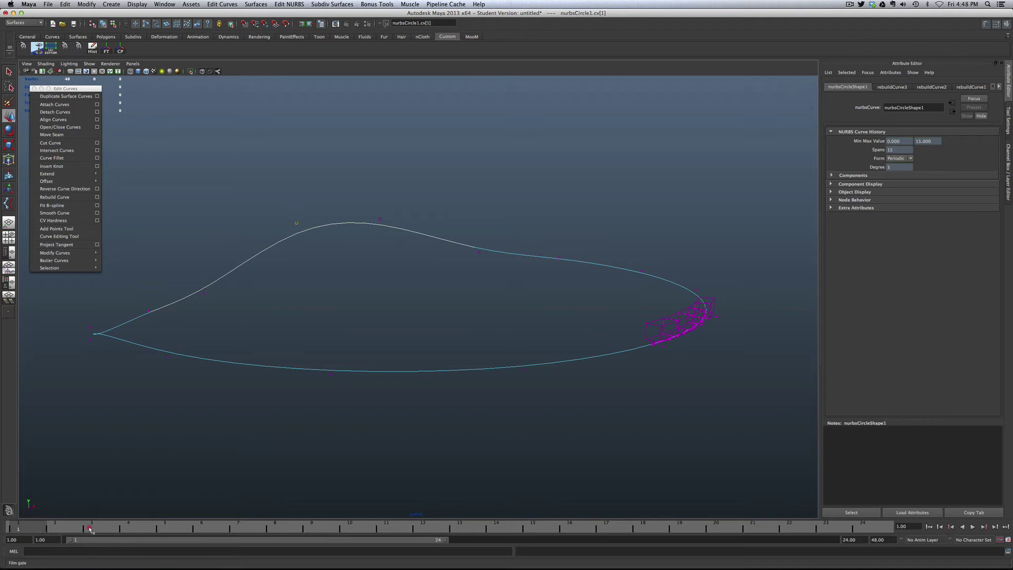
key("alt+v")
left_click(718, 368)
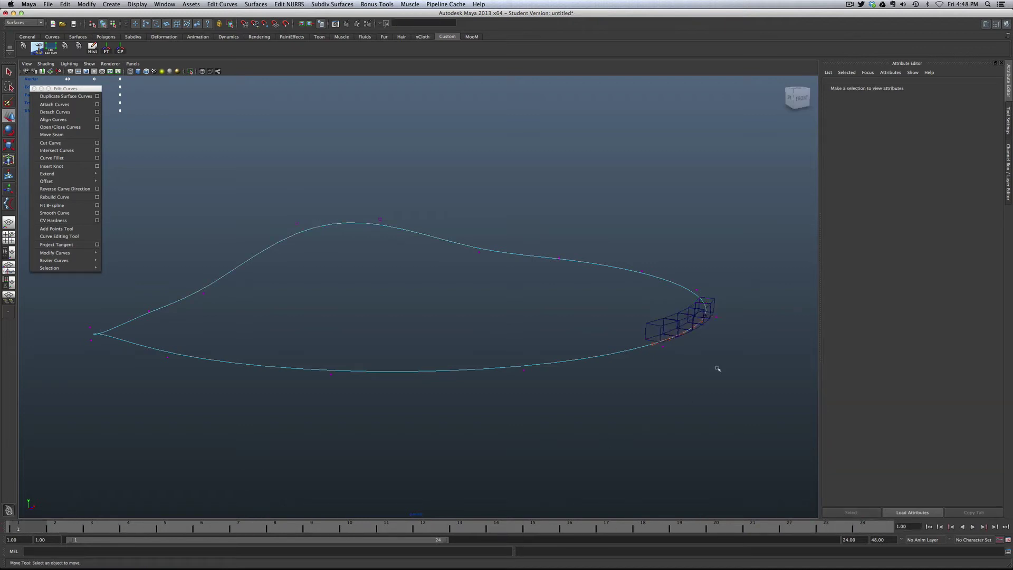
right_click_drag(618, 267, 646, 258)
Select ikHandle1 and show its channels in the Channel Box, with Offset at 0
left_click(718, 318)
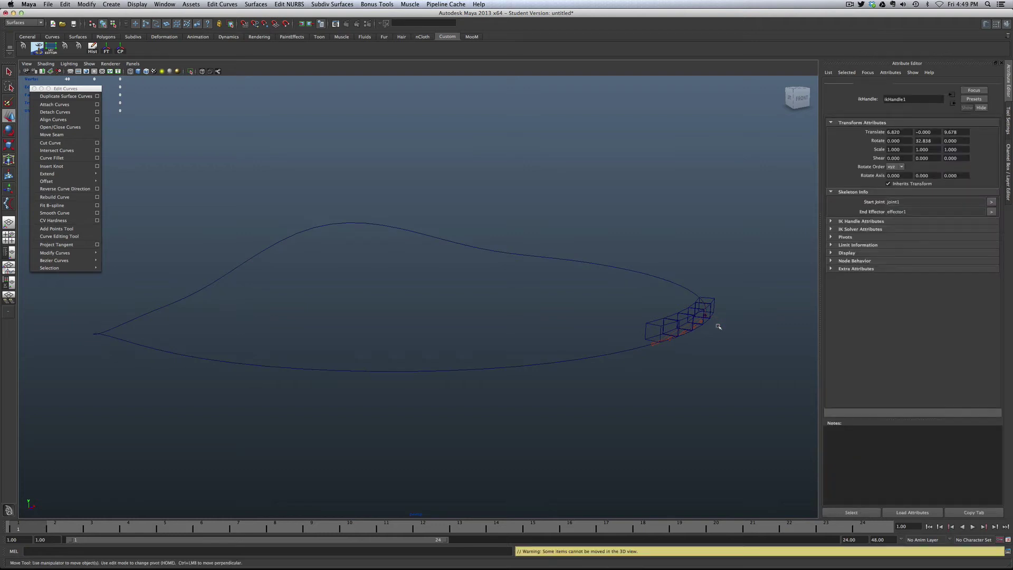
left_click_drag(719, 319, 718, 325)
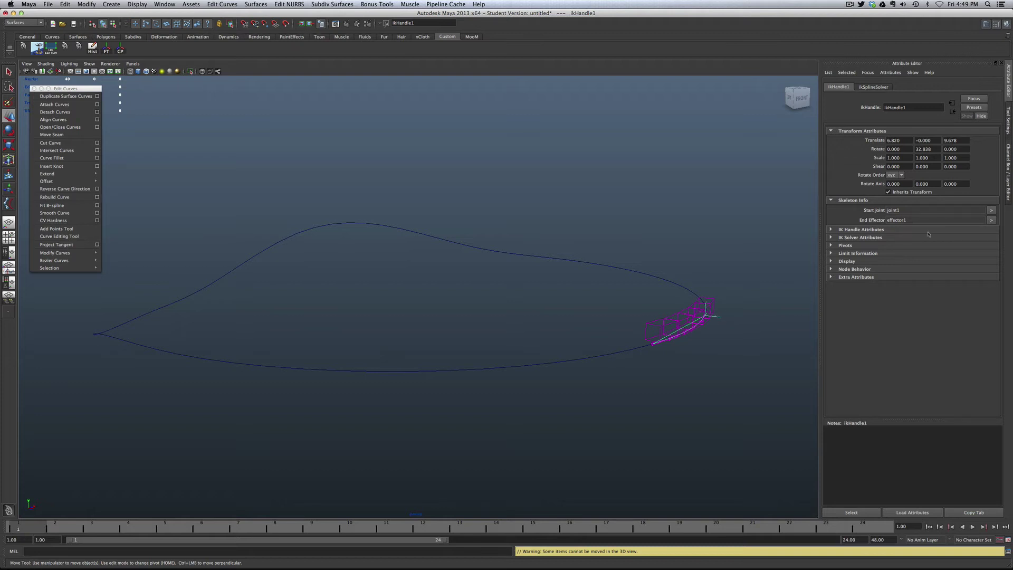
left_click(1008, 153)
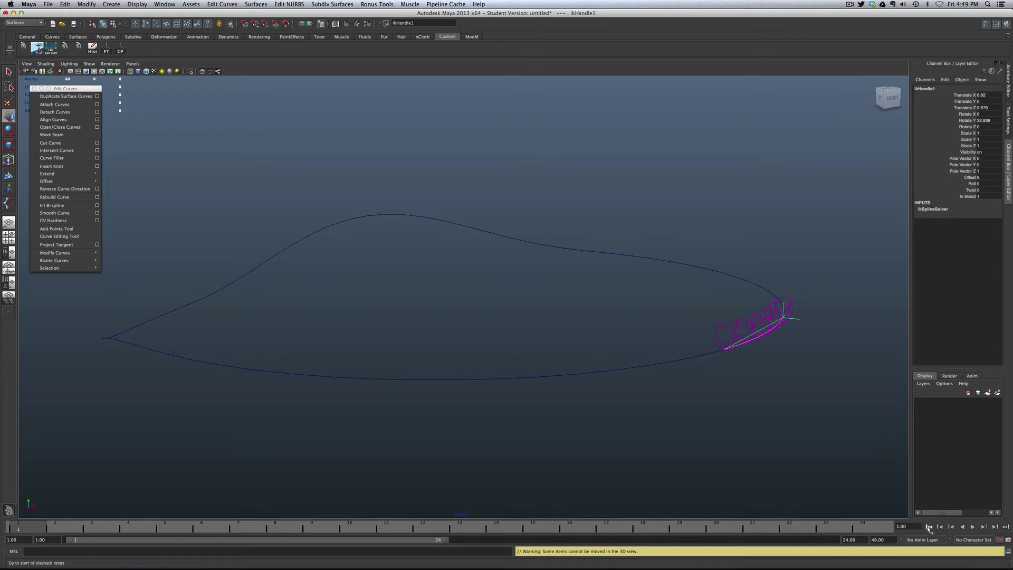
Set the playback end to 240 and key ikHandle1's Offset at 0
left_click(857, 540)
type("240")
key("Return")
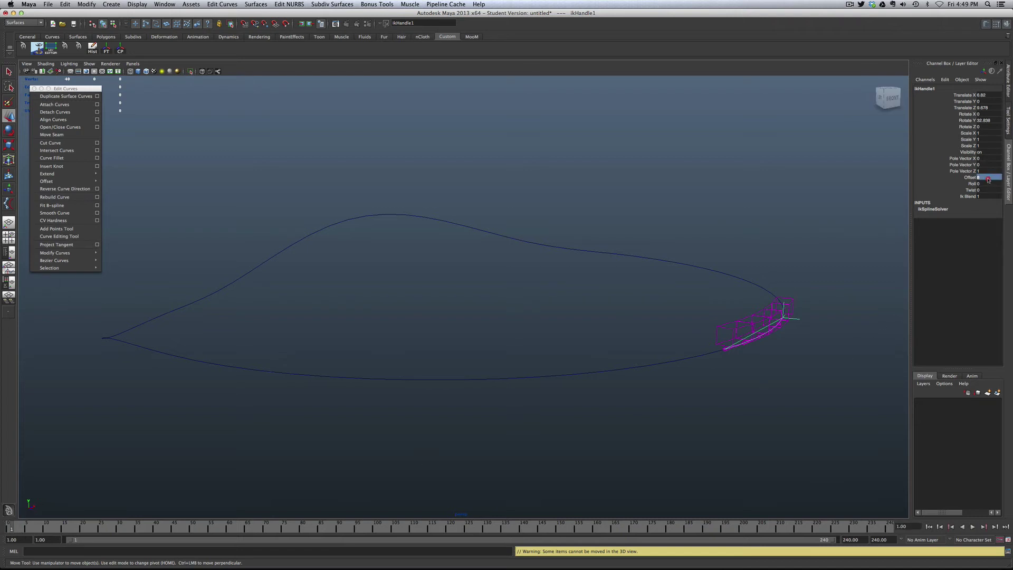
type("0")
key("Return")
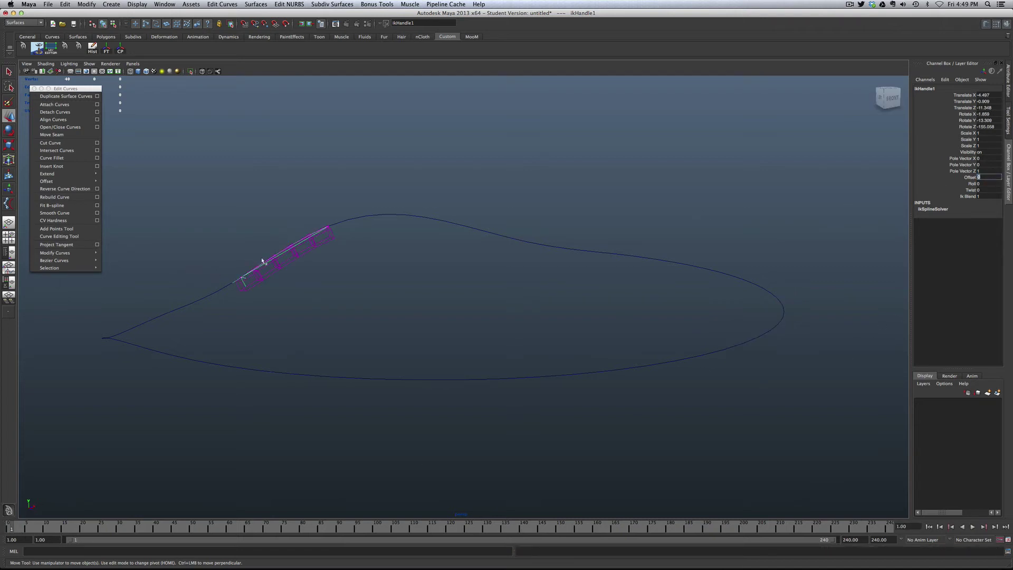
right_click(968, 177)
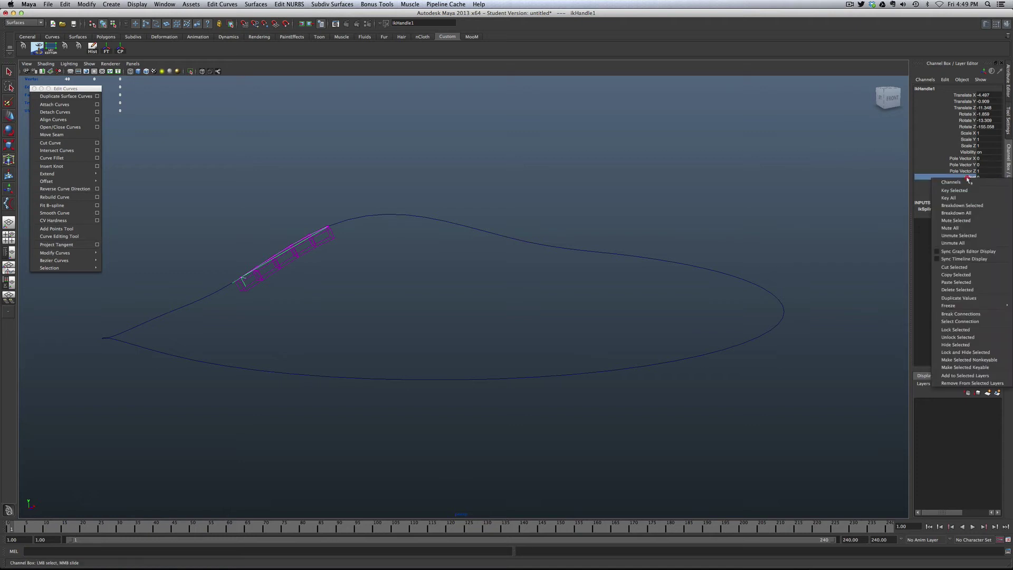
left_click(967, 190)
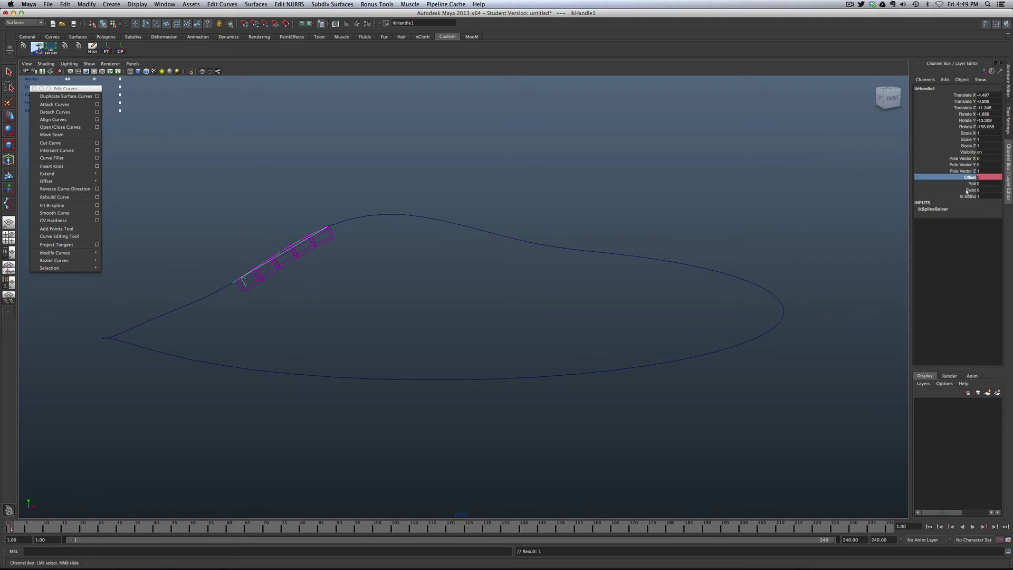
At frame 240 key Offset at about 15, then play from frame 1 to preview
left_click_drag(593, 528, 894, 528)
middle_click_drag(735, 220, 803, 218)
scroll(855, 211, "up", 1)
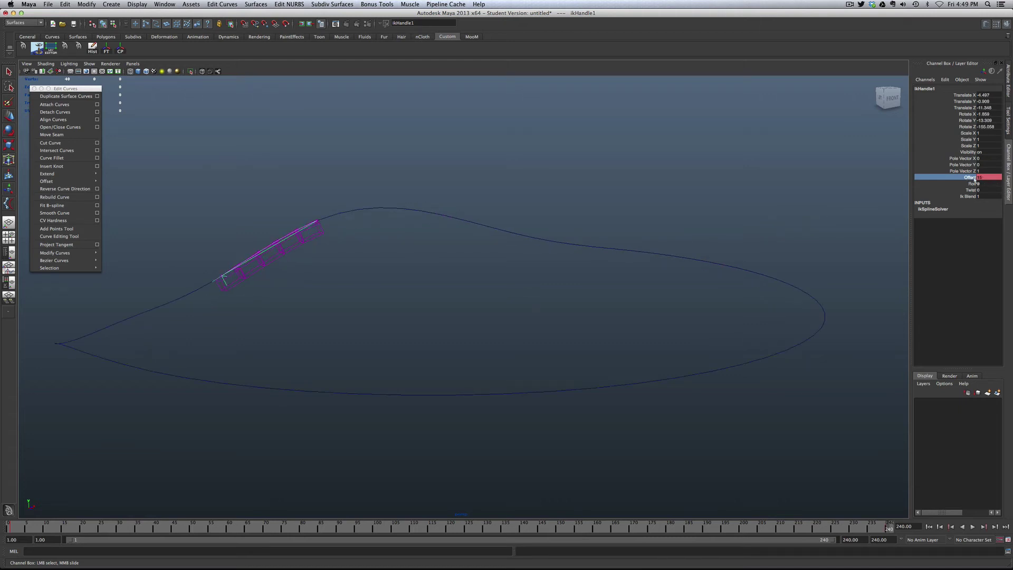
right_click(965, 180)
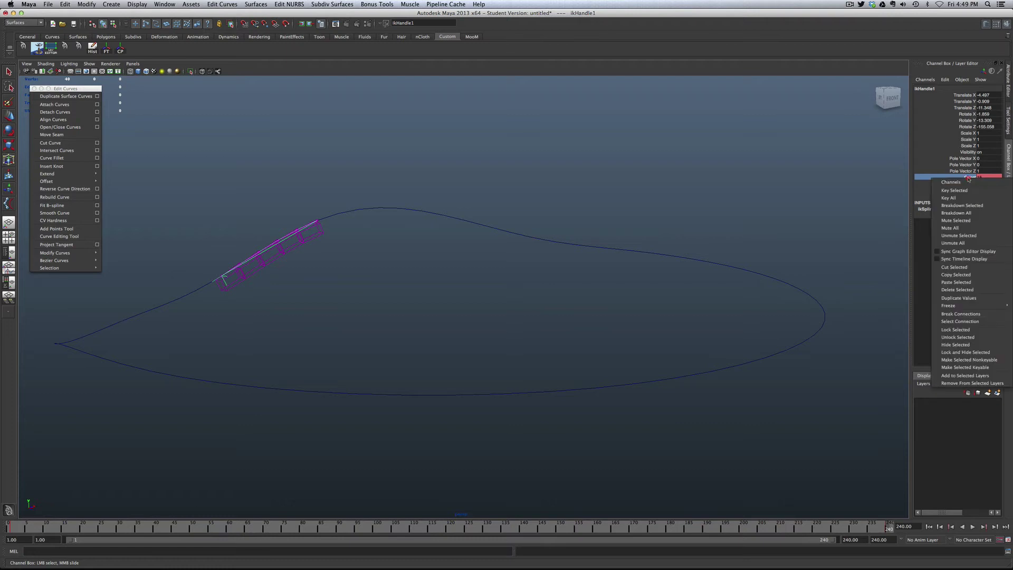
left_click(967, 191)
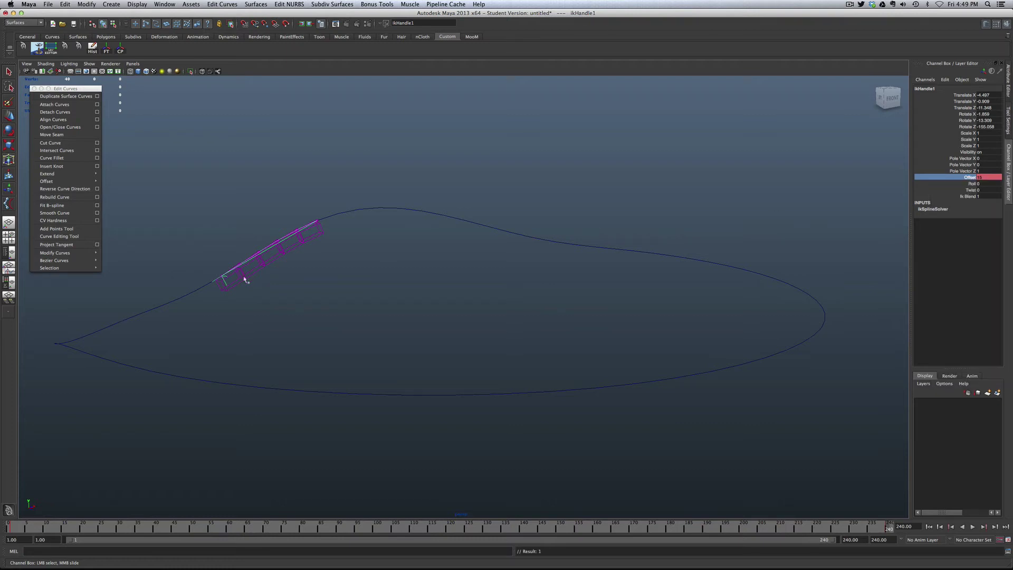
left_click(8, 527)
key("alt+v")
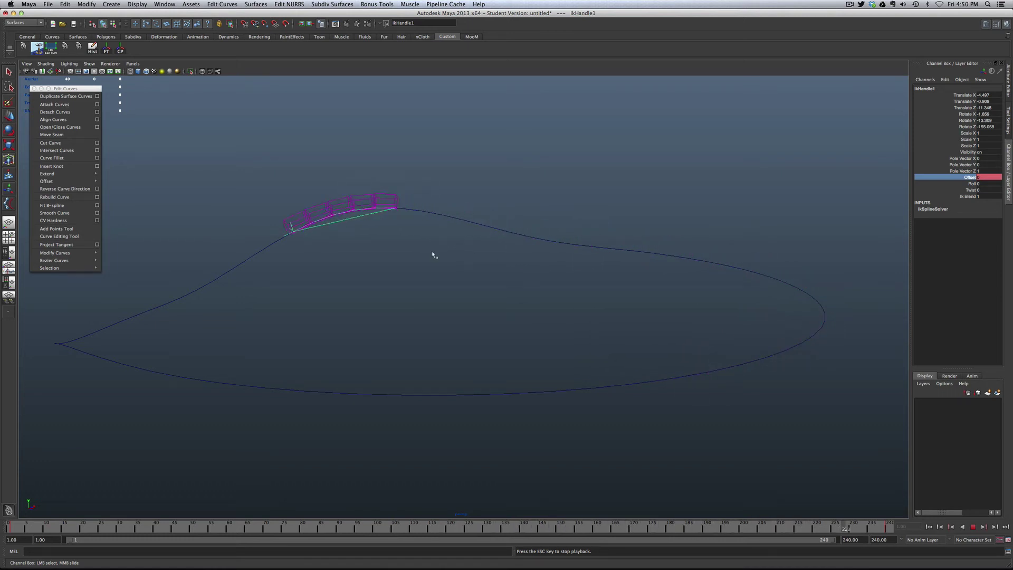
key("Escape")
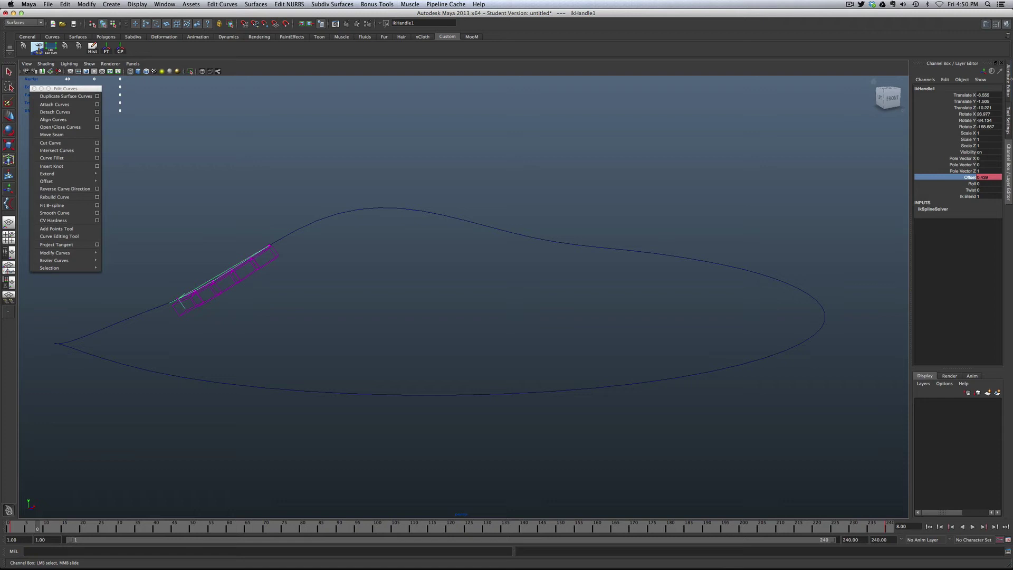
Turn on Enable Twist Controls under ikHandle1's Advanced Twist Controls in the Attribute Editor
left_click(1009, 81)
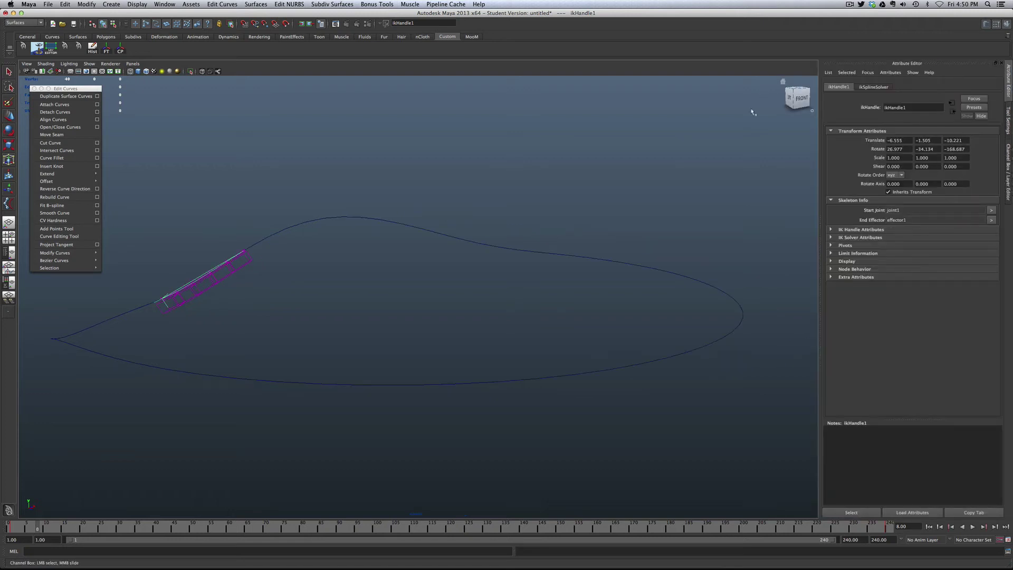
left_click(874, 87)
left_click(838, 87)
left_click(831, 238)
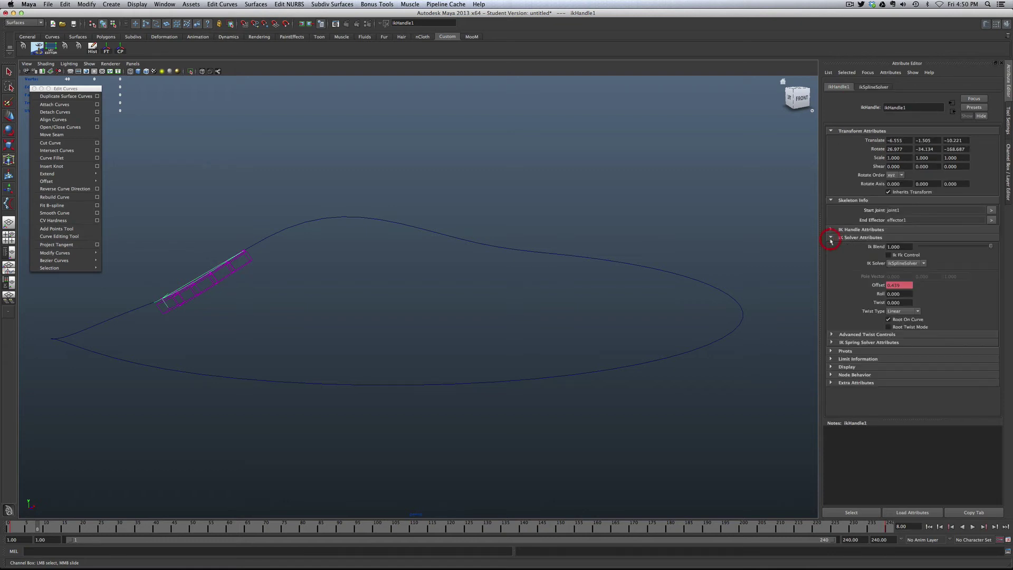
left_click(832, 334)
scroll(856, 317, "down", 3)
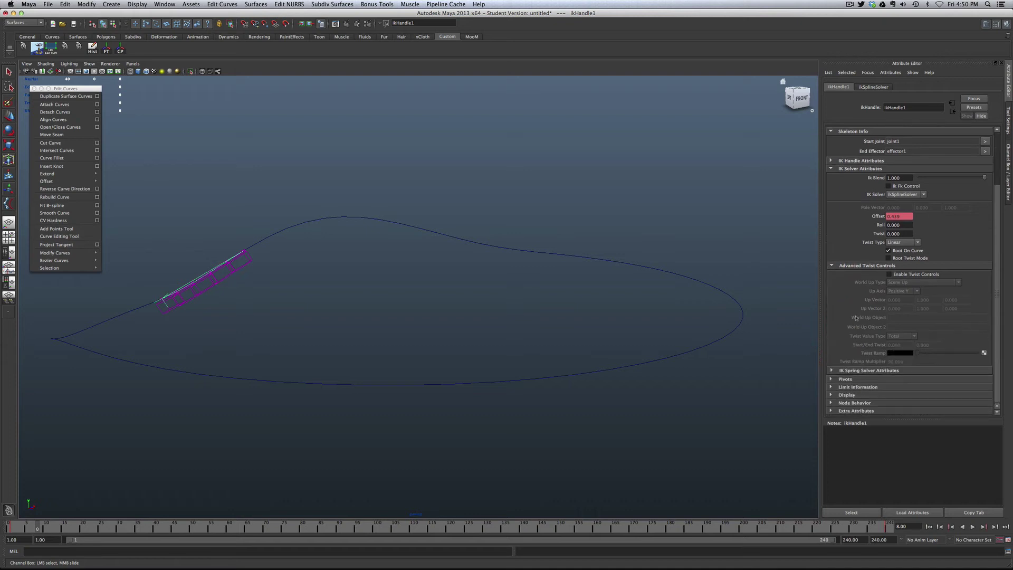
left_click(902, 275)
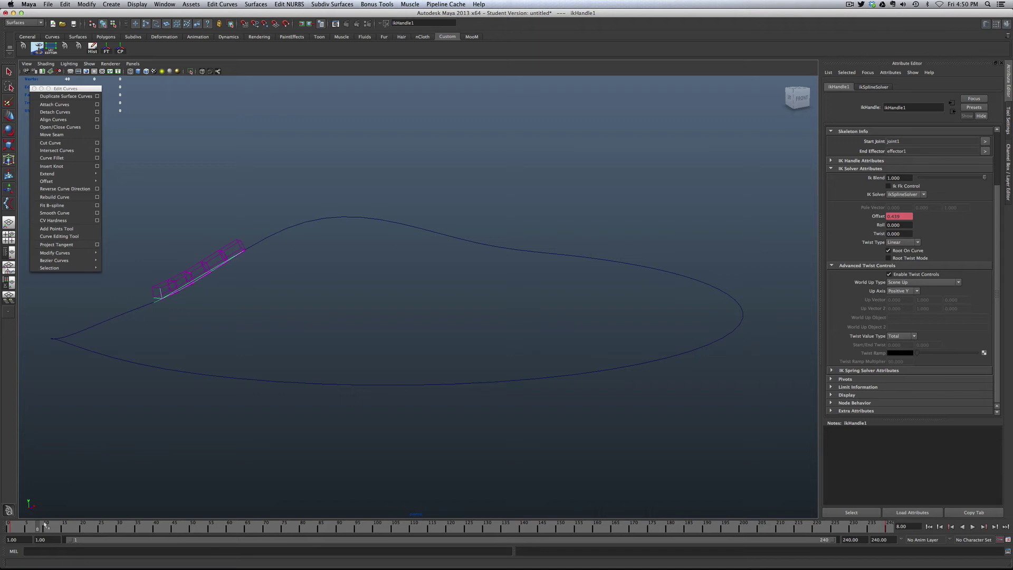
Play back the animation to check the box chain's twist along the track
key("alt+v")
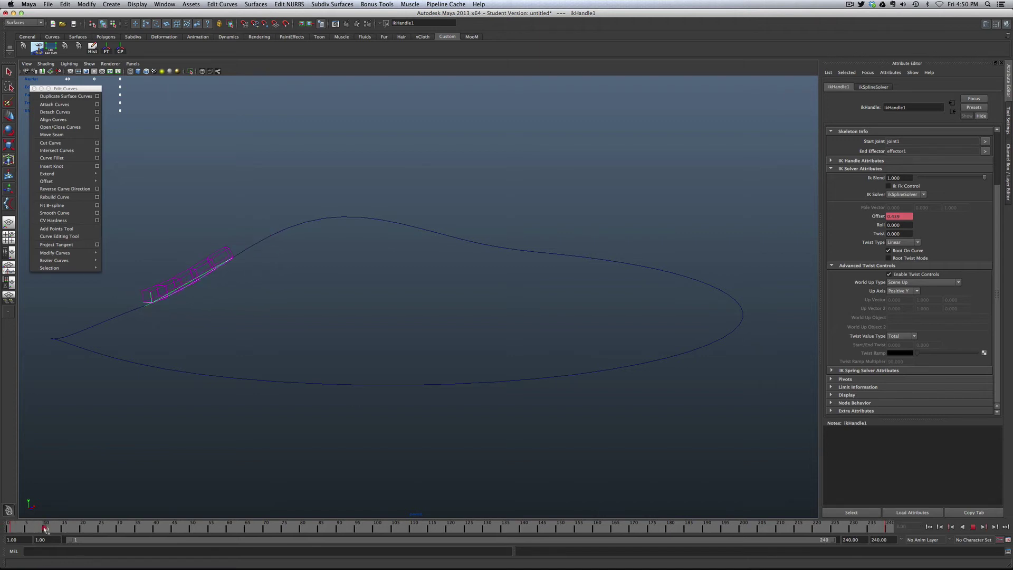
key("alt+v")
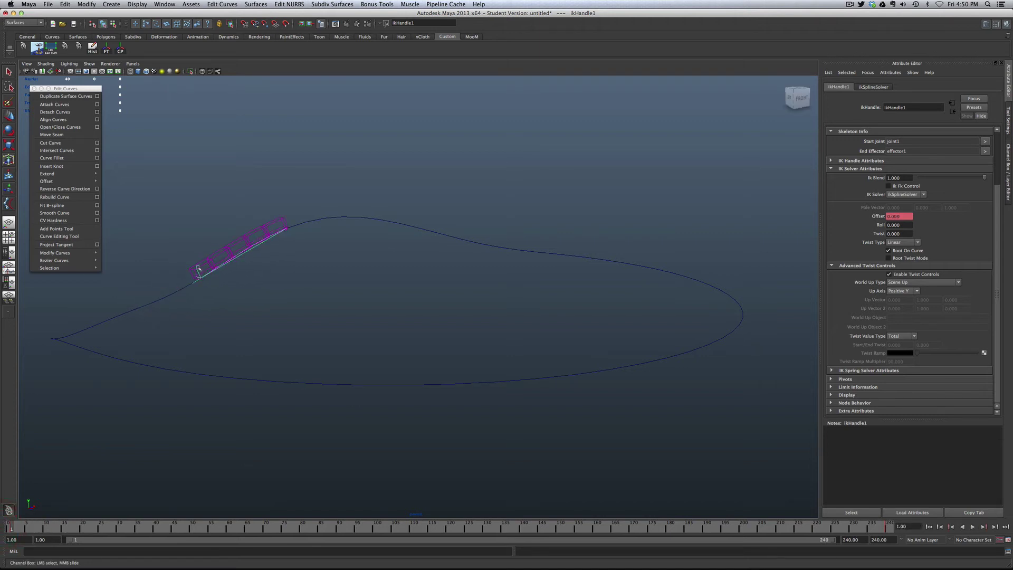
key("alt+v")
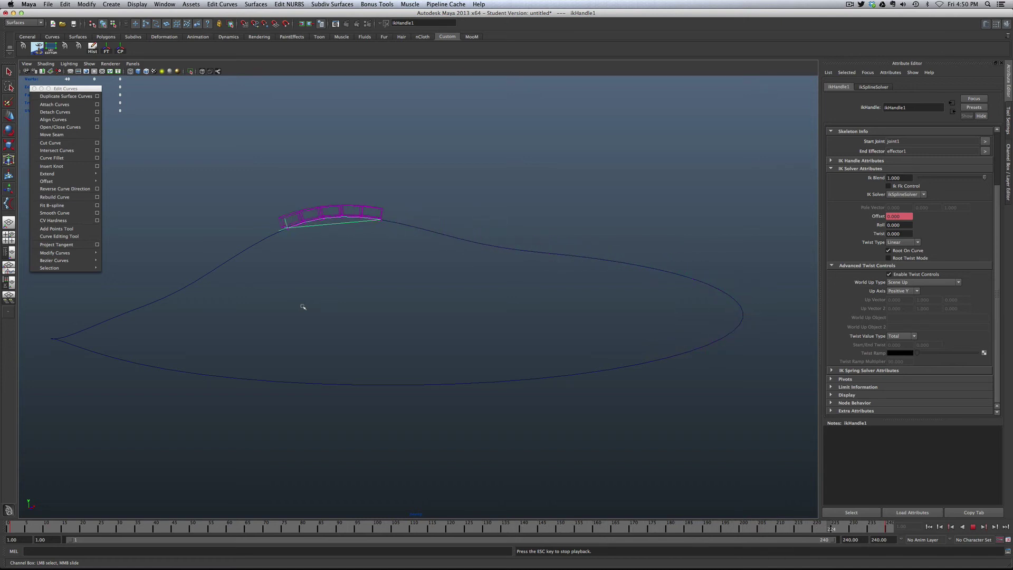
Stop playback and try rolling the box train using ikHandle1's Roll channel
key("Escape")
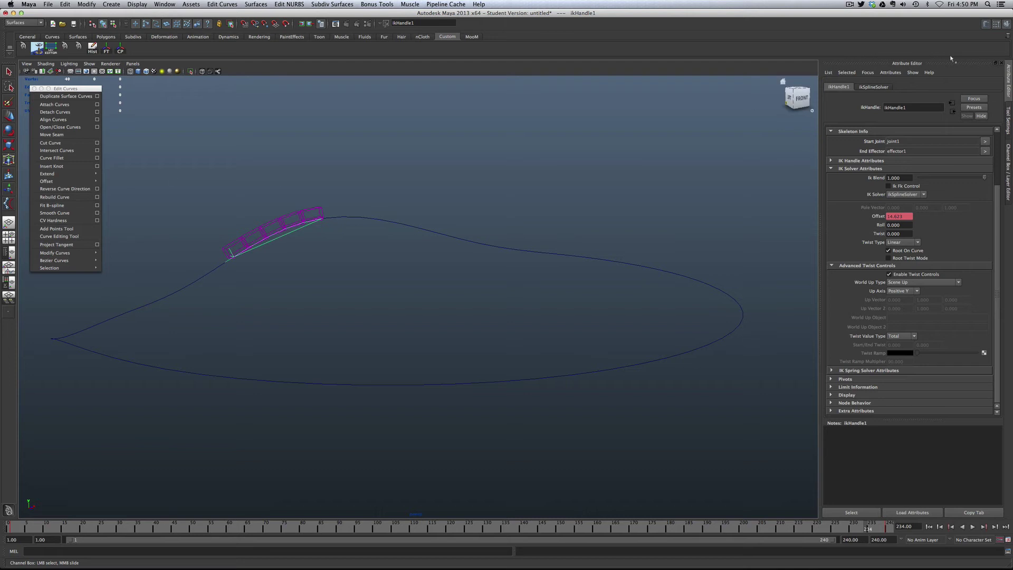
left_click(1008, 150)
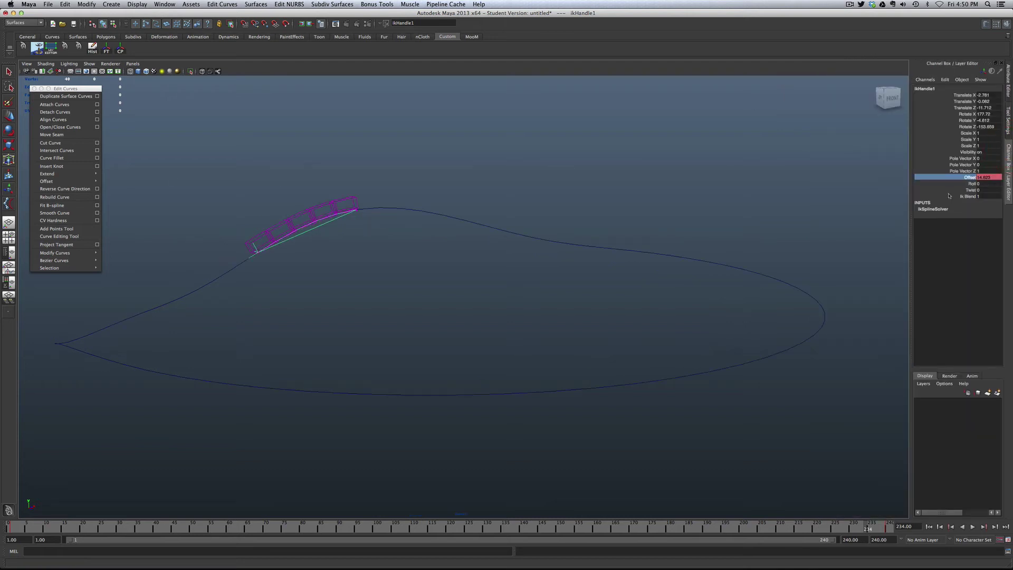
left_click(974, 183)
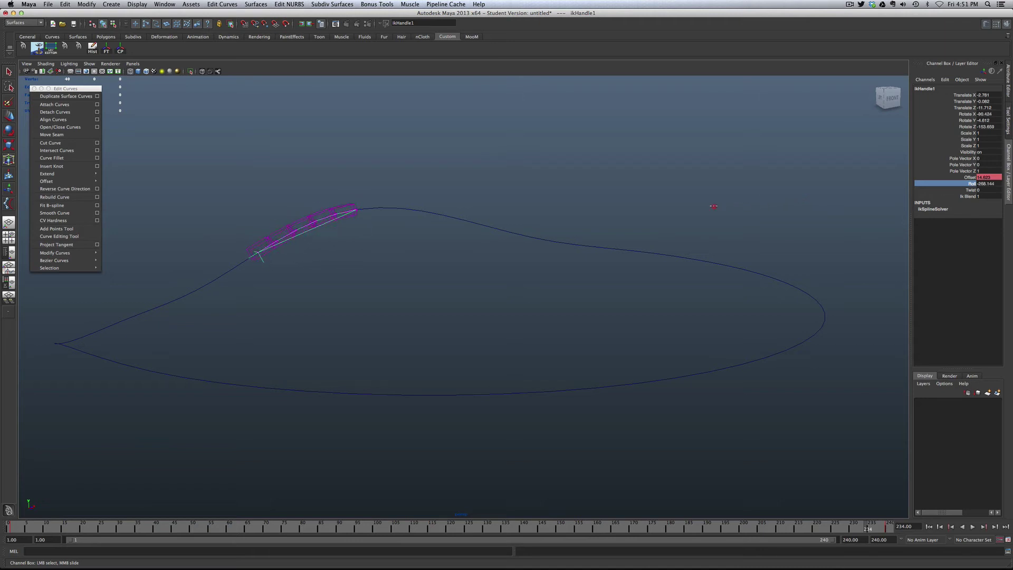
middle_click_drag(714, 206, 730, 207)
Reset ikHandle1's Roll to 0 and scrub the timeline to frame 125
double_click(987, 184)
type("0")
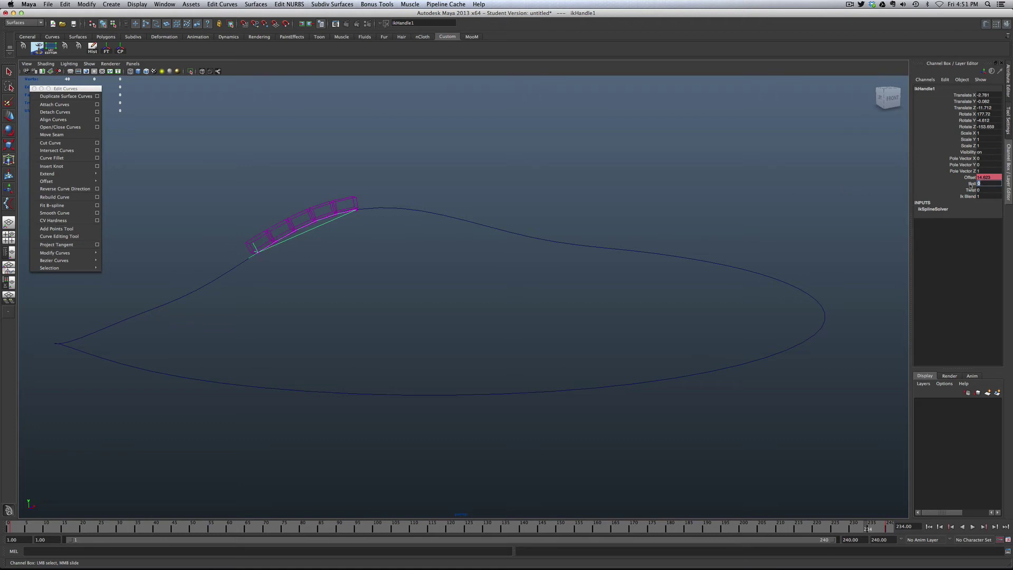
key("Return")
middle_click_drag(769, 208, 783, 210)
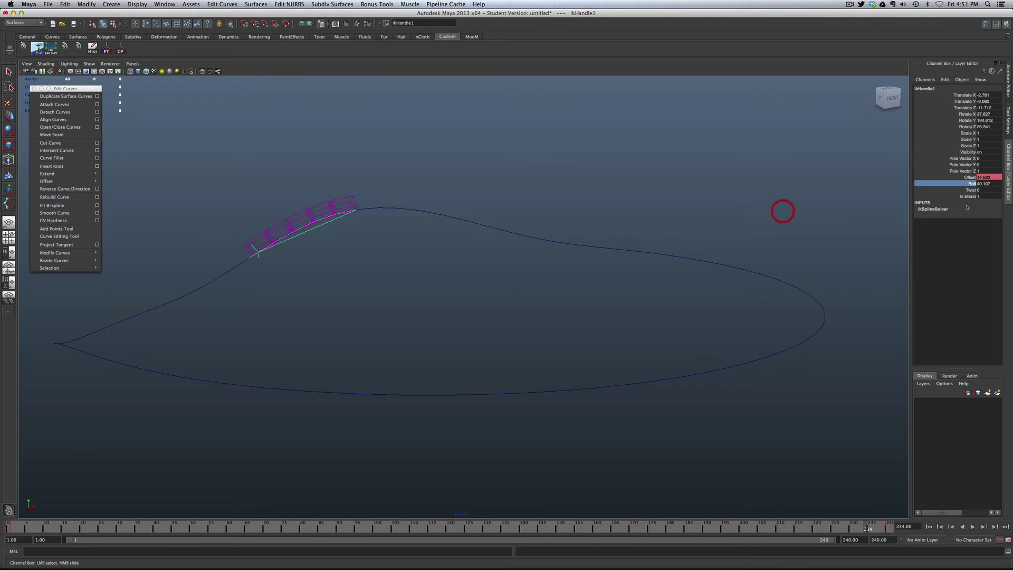
left_click(991, 184)
type("0")
key("Return")
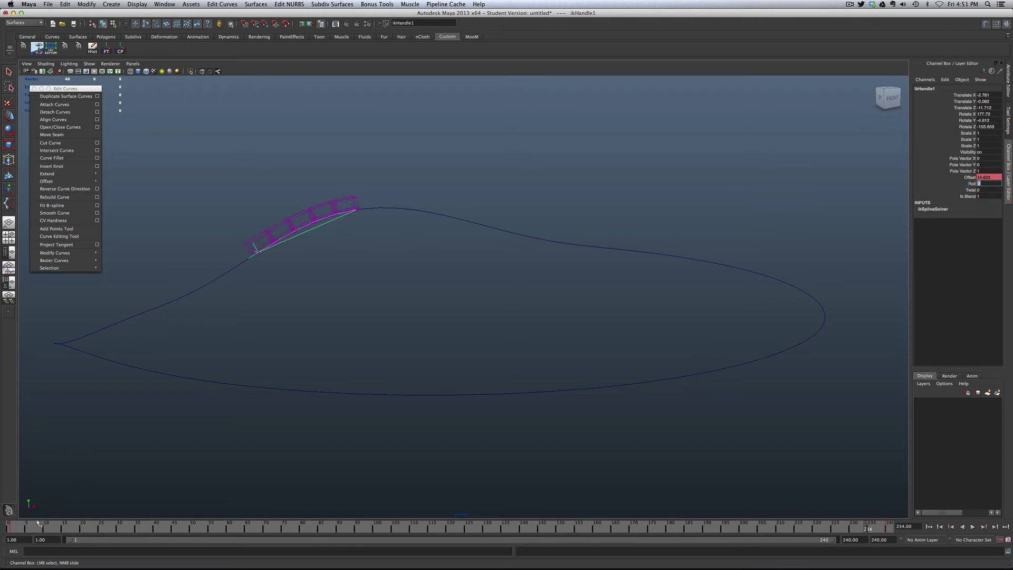
left_click_drag(37, 525, 465, 525)
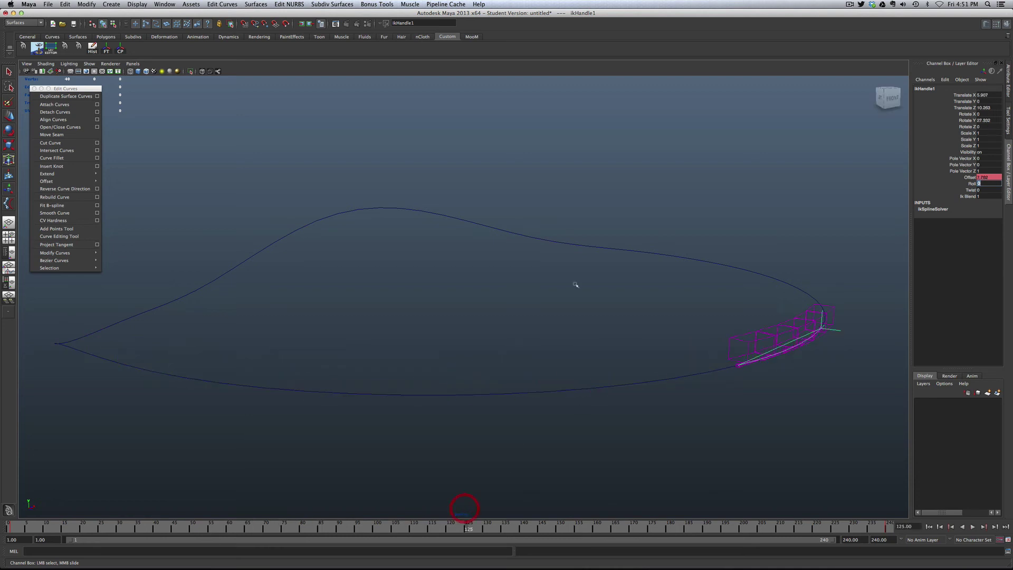
Raise the track's two hilltop control vertices much higher, then return to Object Mode
left_click(585, 244)
right_click(592, 247)
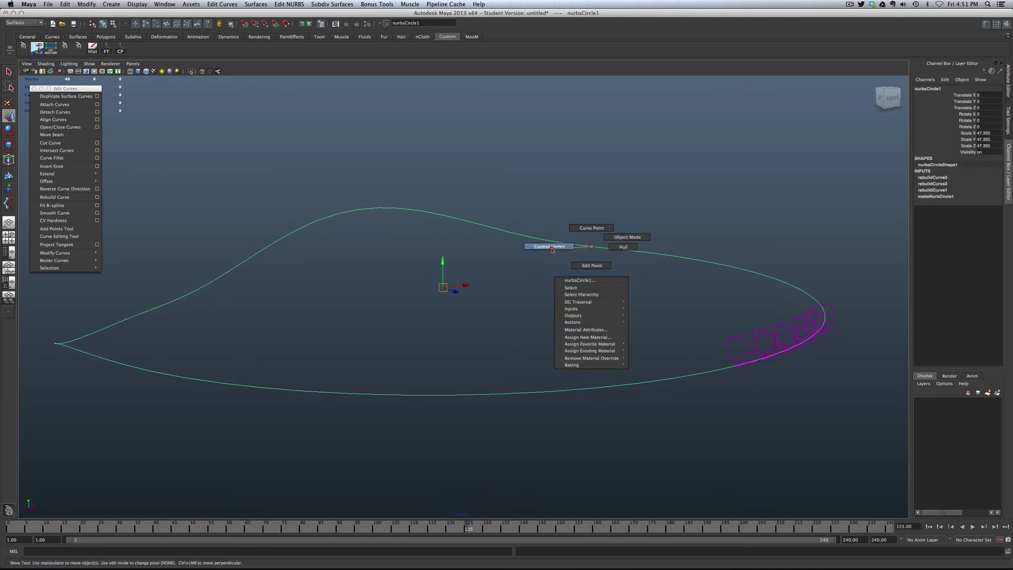
right_click_drag(552, 249, 552, 247)
left_click_drag(307, 189, 482, 233)
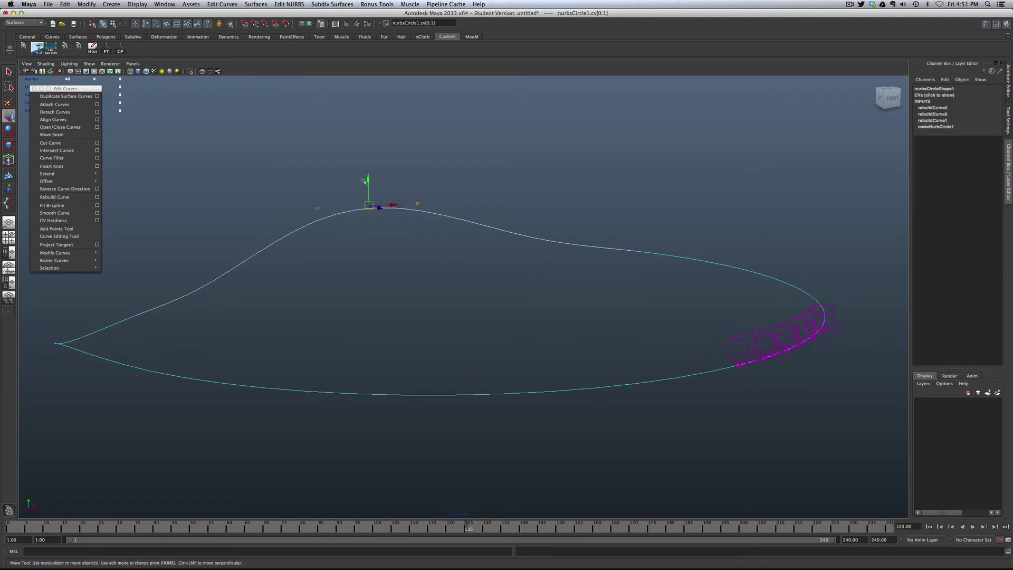
left_click_drag(364, 180, 367, 103)
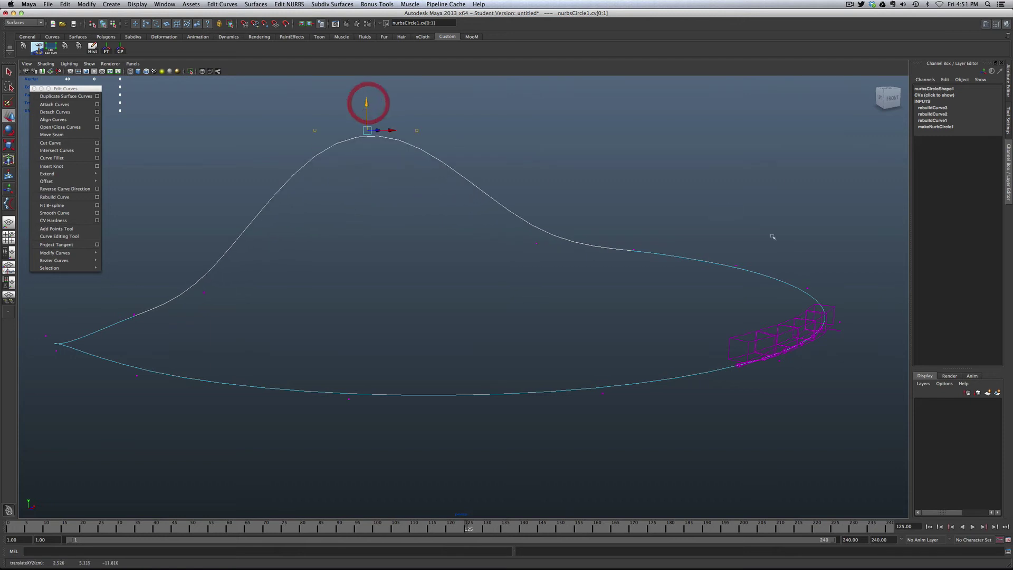
left_click(800, 234)
right_click_drag(606, 249, 649, 236)
left_click(597, 256)
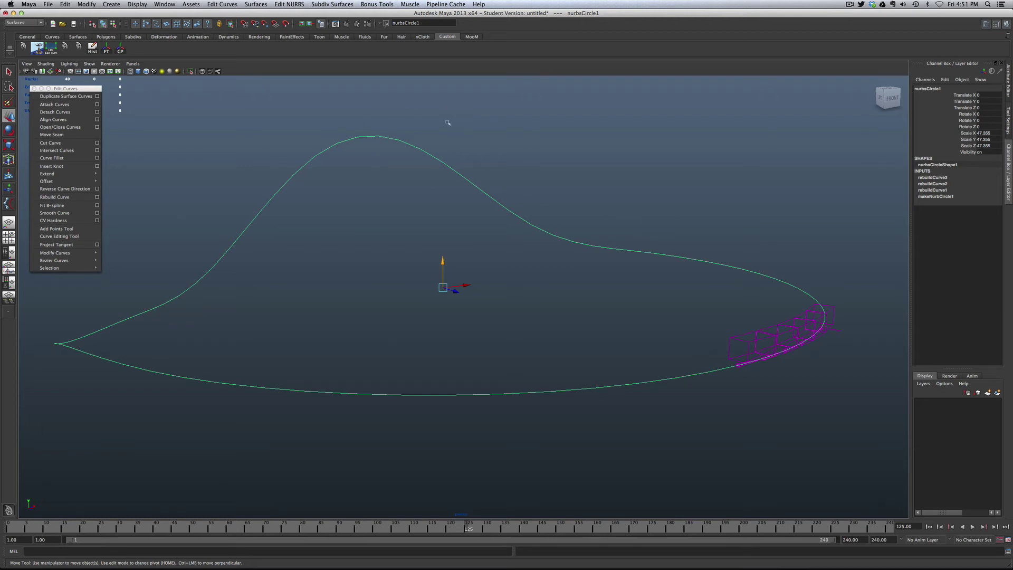
Rebuild the track as a 15-span cubic curve and play back the train over the hill
key("alt+v")
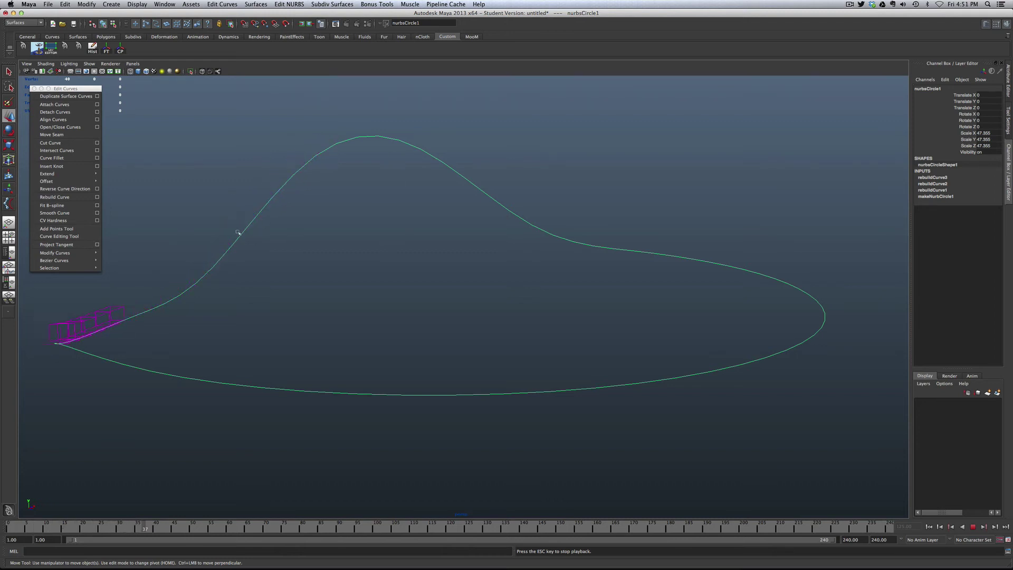
key("Escape")
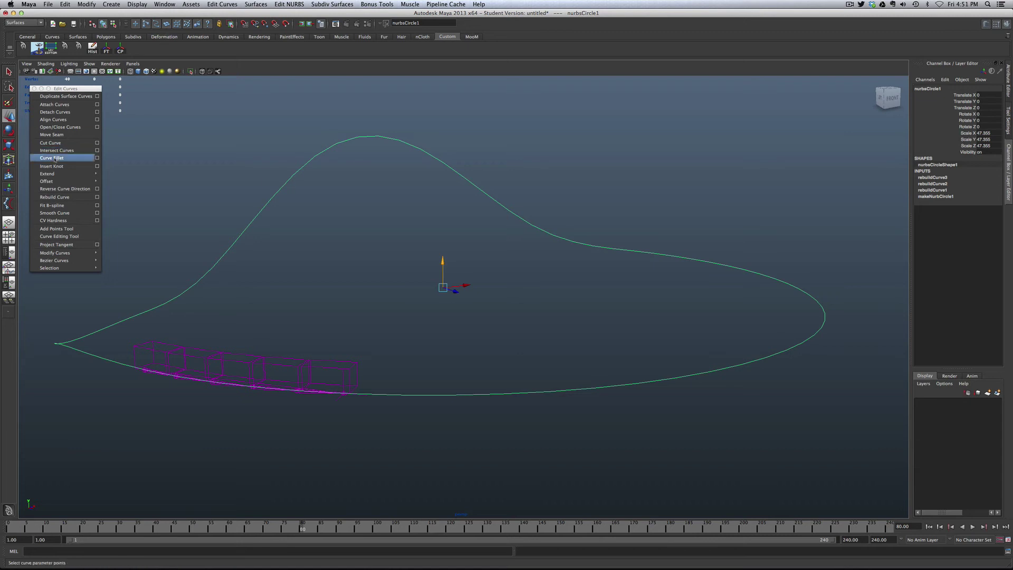
left_click(65, 196)
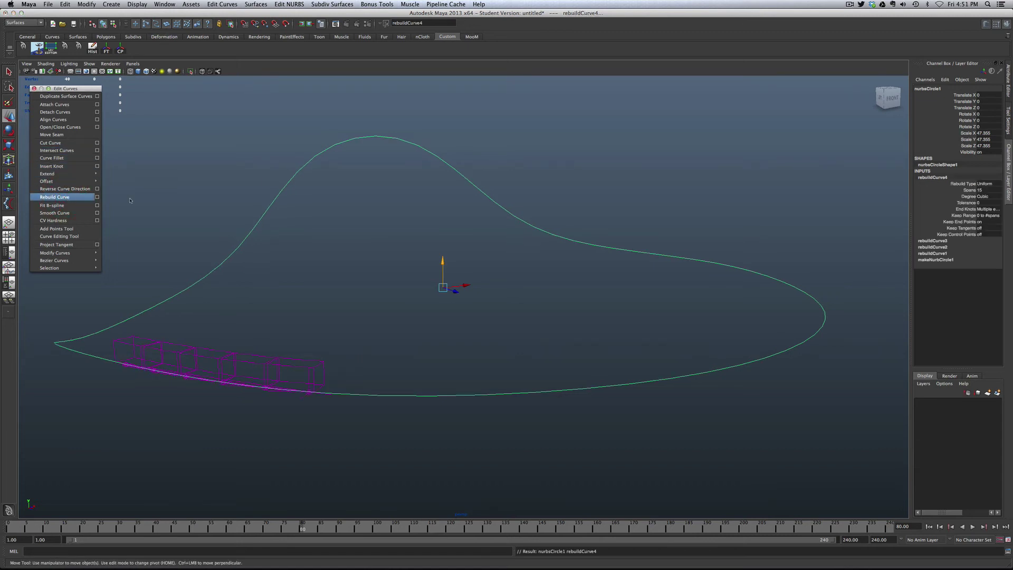
left_click(584, 176)
key("alt+v")
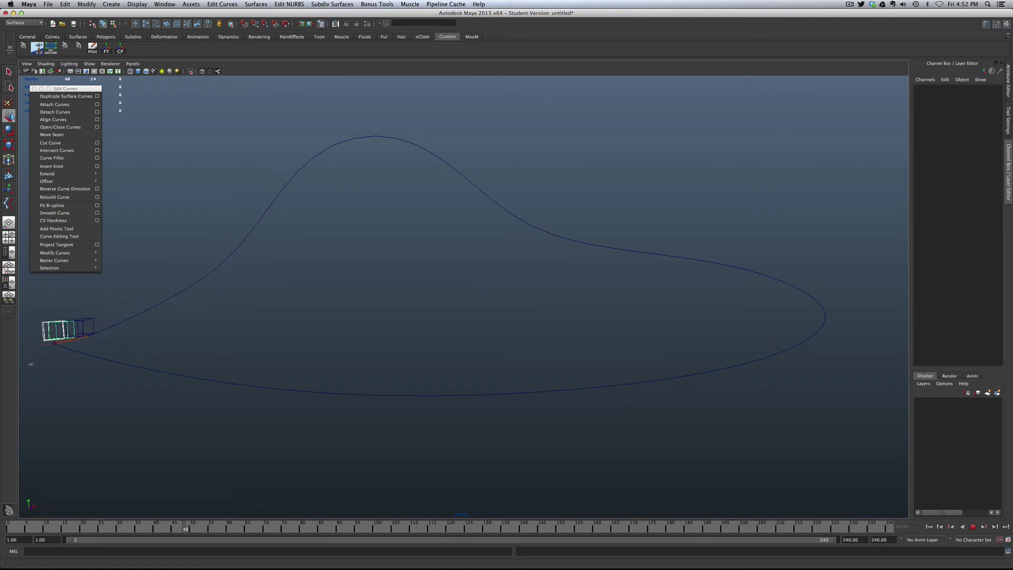
Show the Graph Editor with the viewport, select ikHandle1 and frame its Offset curve keys
key("Escape")
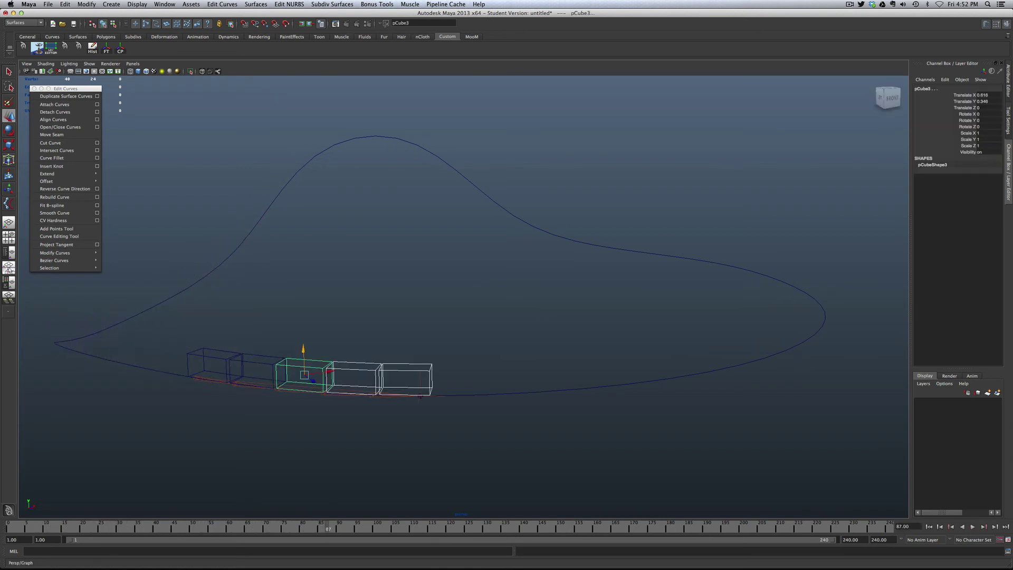
left_click(9, 268)
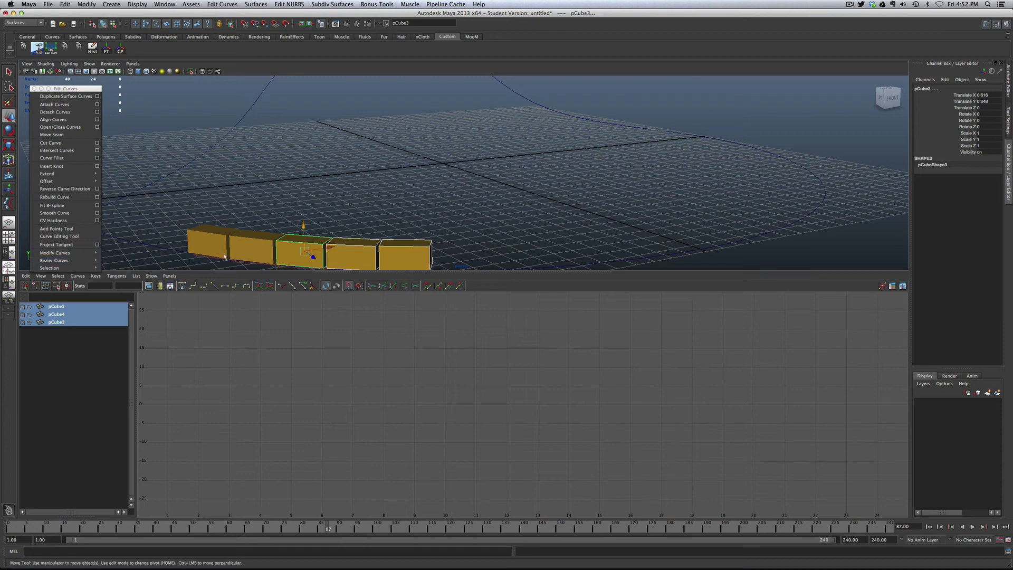
left_click_drag(512, 270, 520, 309)
left_click(379, 274)
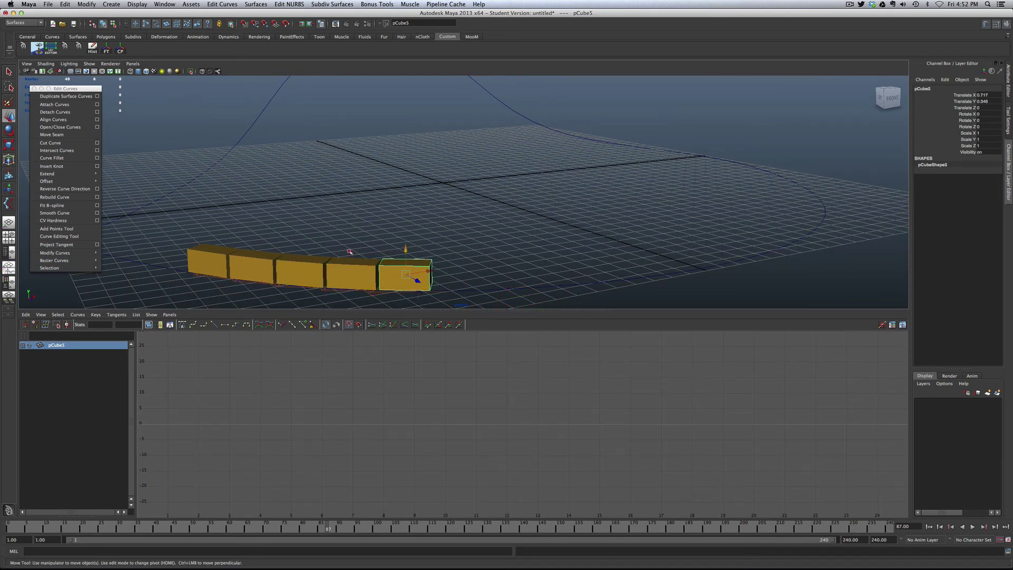
left_click(401, 301)
left_click(352, 261)
left_click(301, 266)
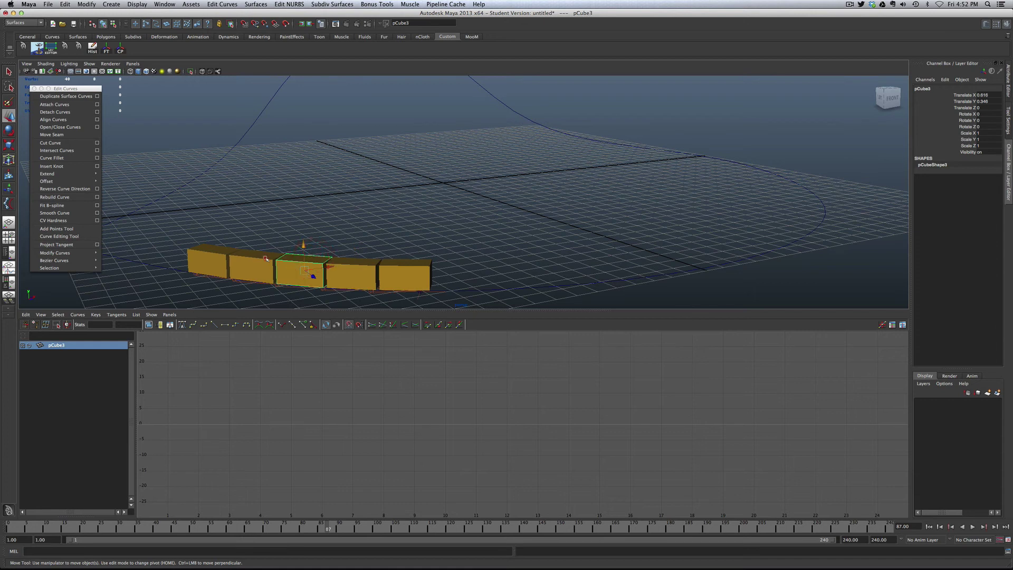
left_click(208, 258)
left_click(417, 299)
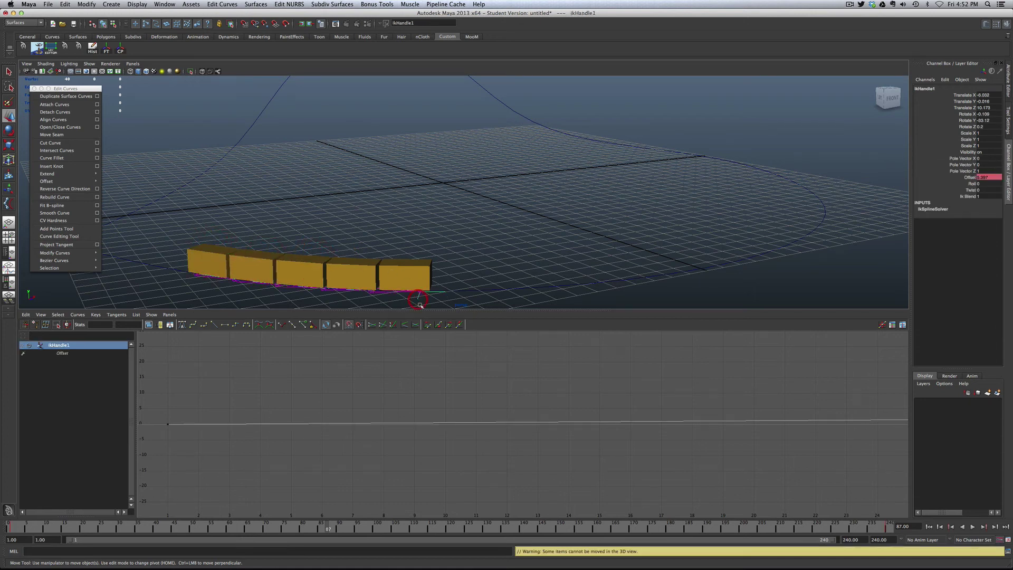
key("f")
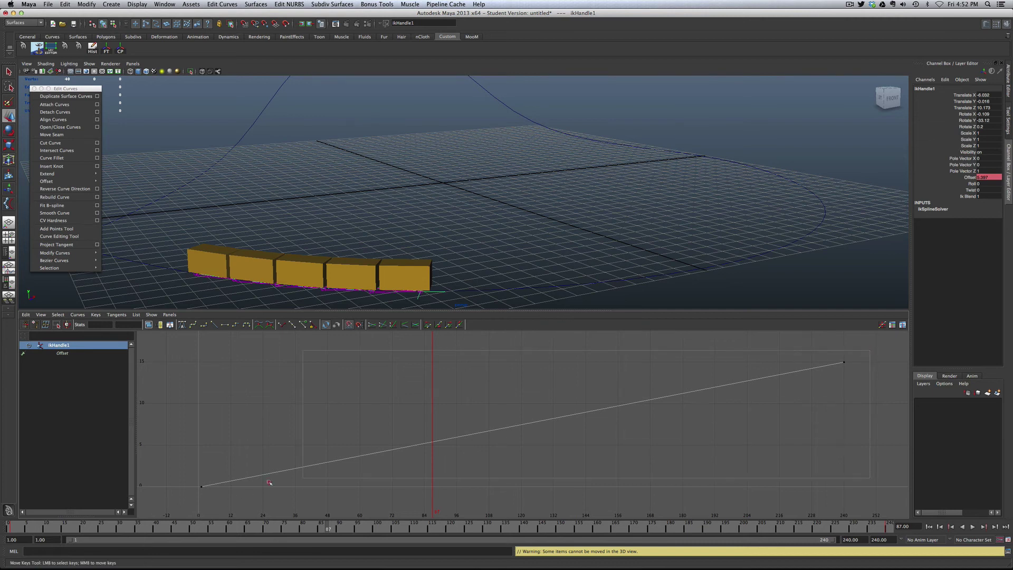
left_click_drag(176, 509, 217, 339)
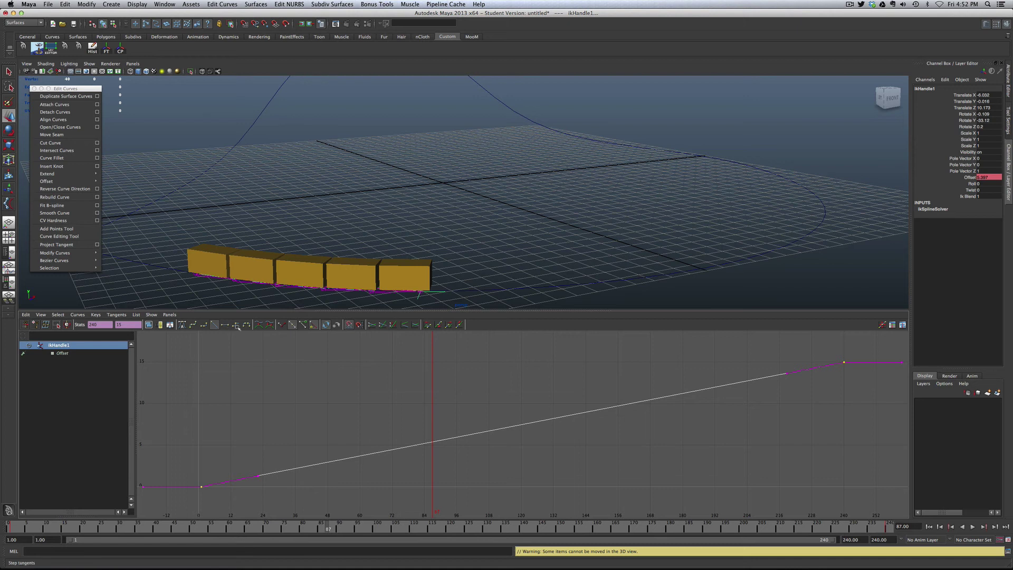
Try Spline tangents on the Offset curve's keys
left_click(182, 325)
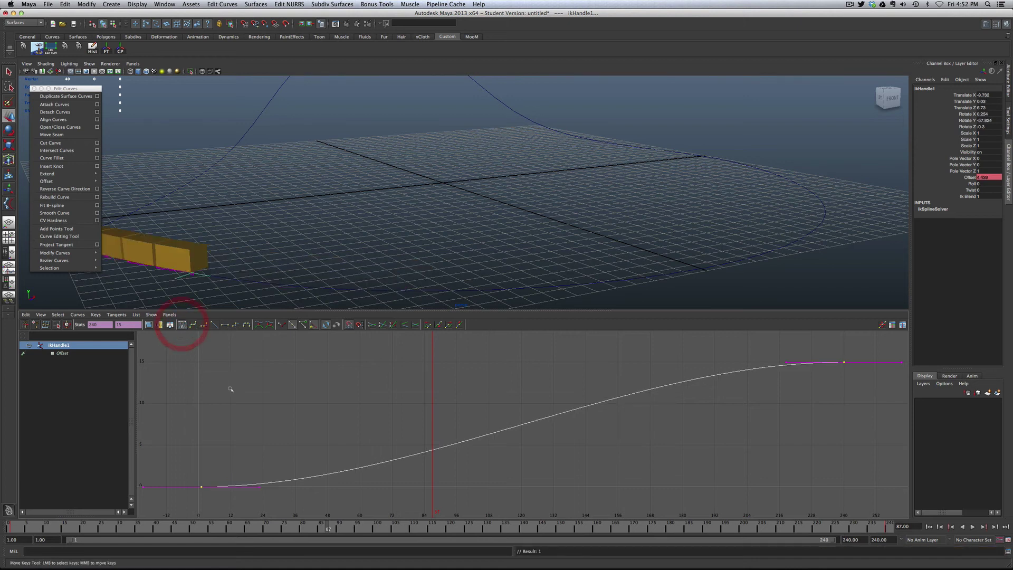
left_click(249, 402)
left_click(206, 488)
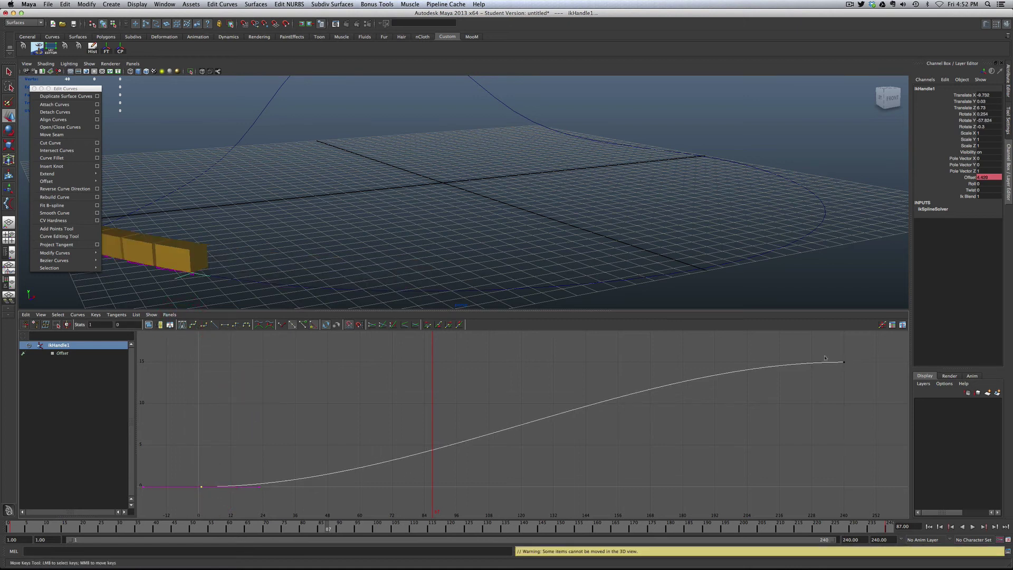
left_click_drag(832, 352, 854, 376)
right_click_drag(541, 269, 527, 255, "alt")
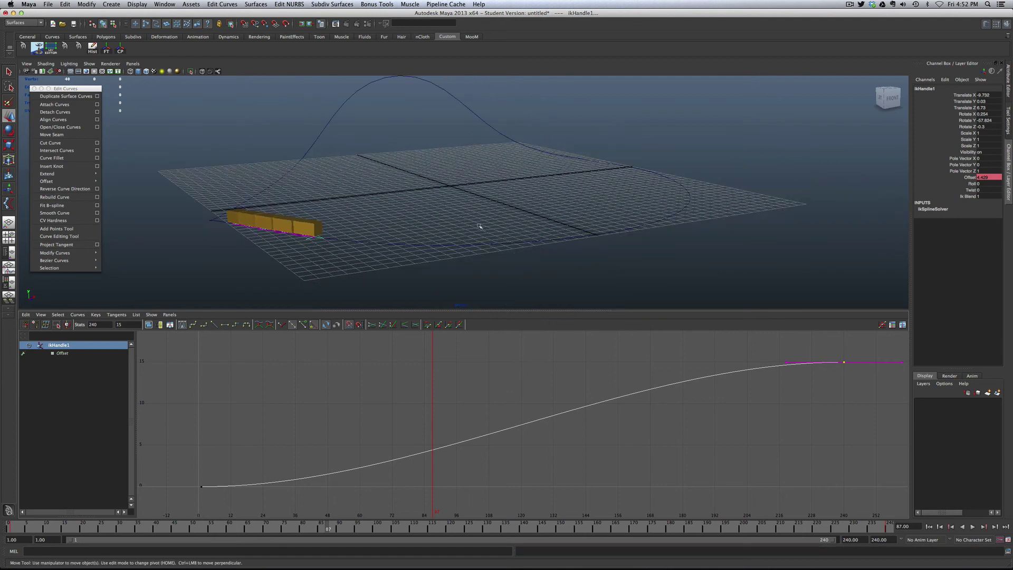
Hide the viewport grid, orbit to a higher view of the track, and play back
left_click(72, 71)
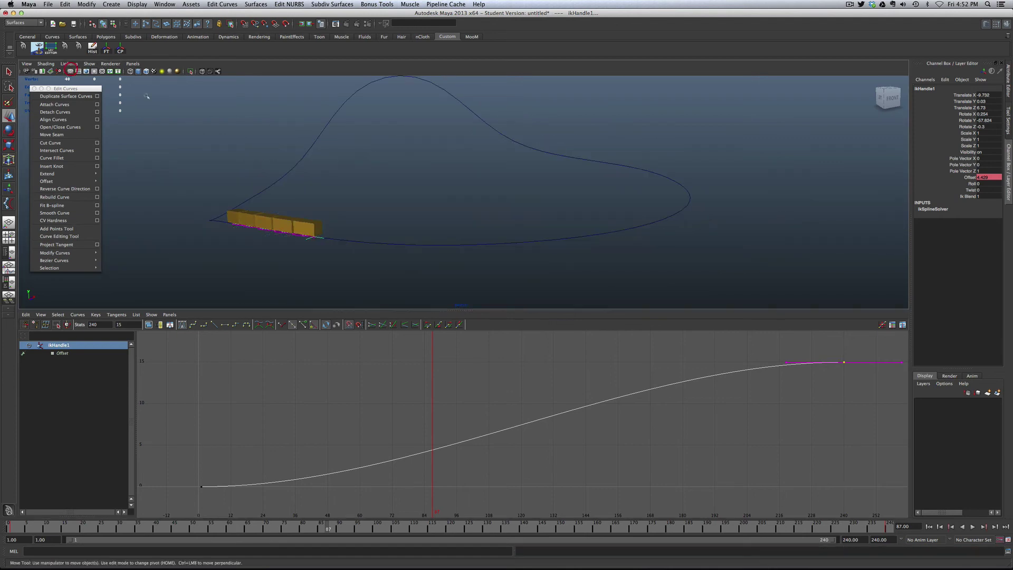
mouse_move(466, 172)
left_mouse_down("alt")
mouse_move(468, 190)
mouse_move(477, 178)
left_mouse_up("alt")
middle_click_drag(477, 178, 477, 198, "alt")
right_click_drag(477, 198, 468, 201, "alt")
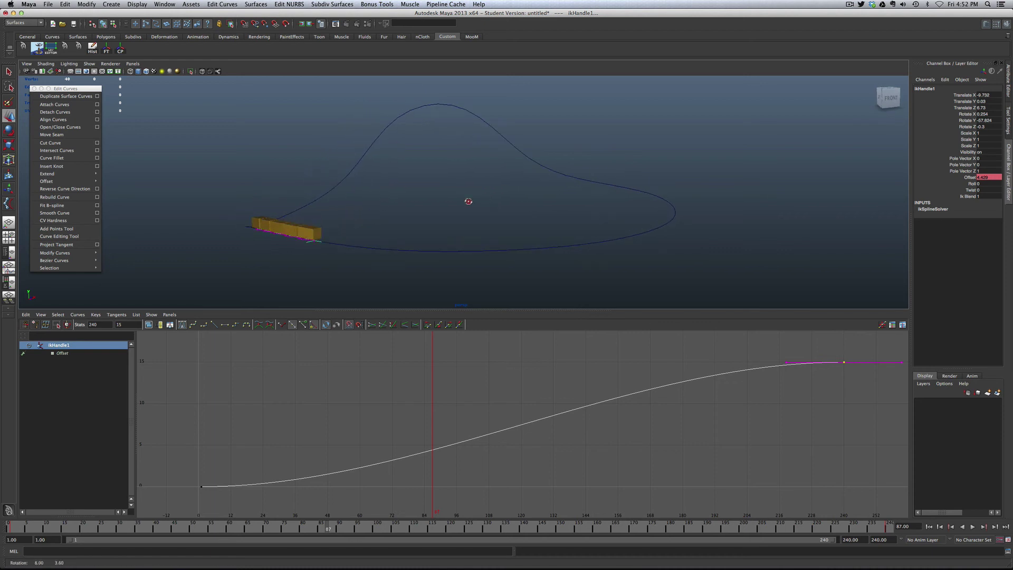
key("alt+v")
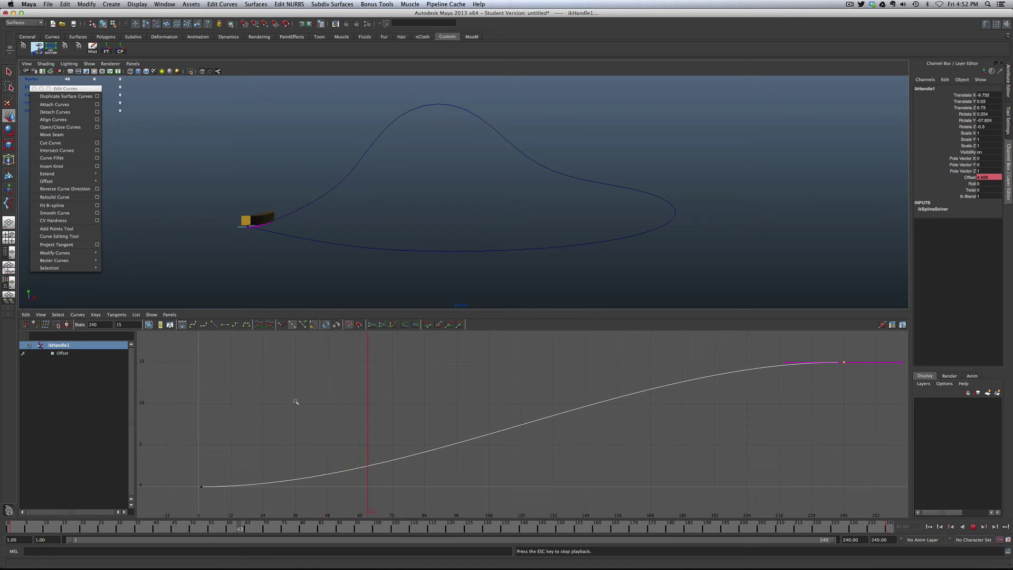
key("Escape")
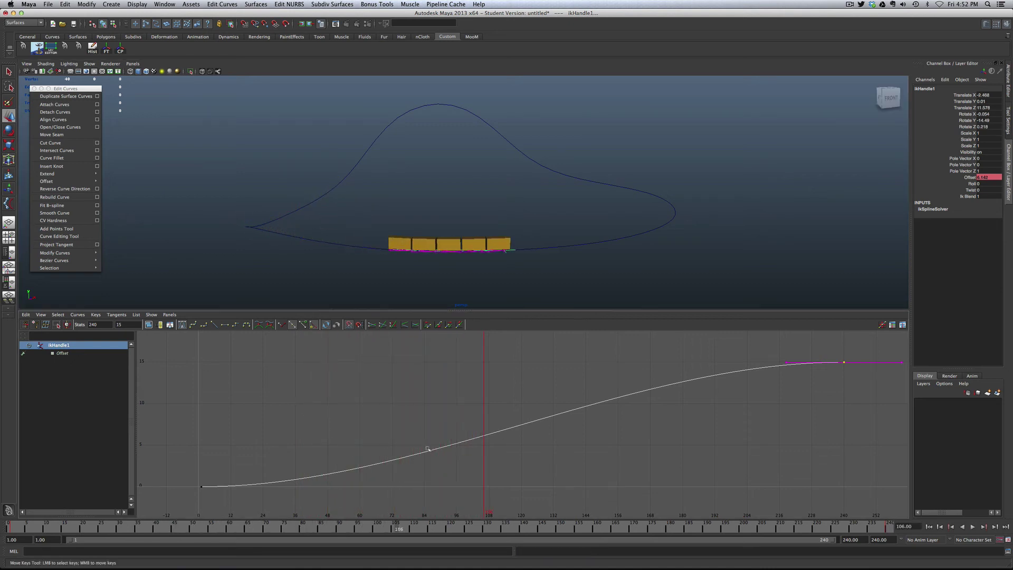
Set Linear tangents on both Offset keys and play back to check constant speed
left_click(845, 356)
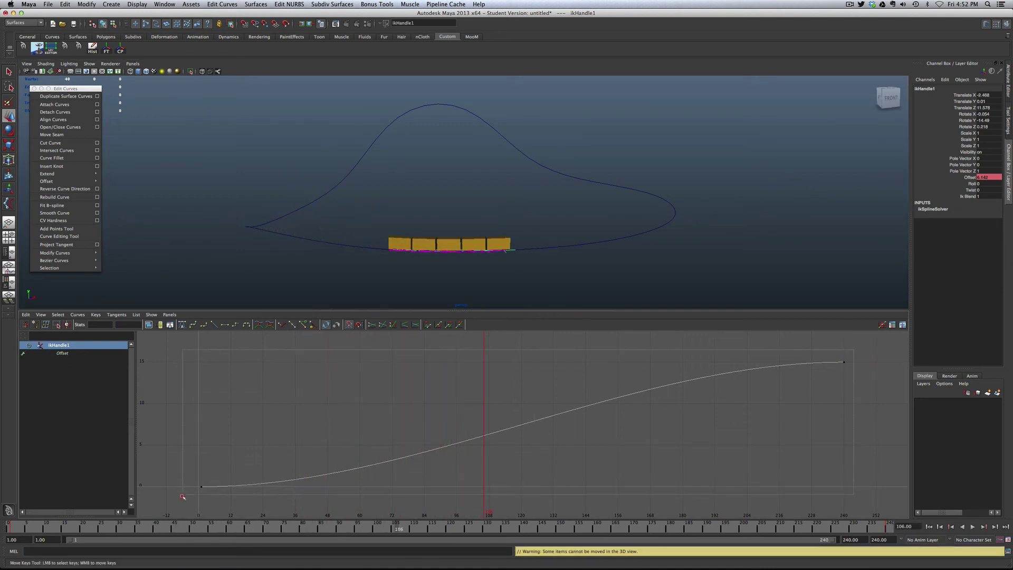
left_click_drag(219, 475, 183, 503, "shift")
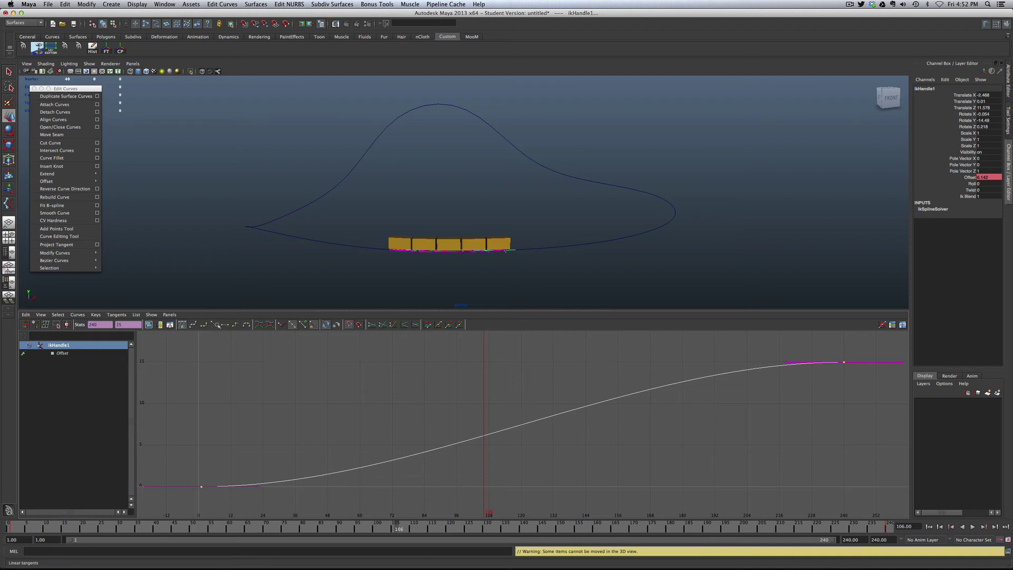
left_click(214, 325)
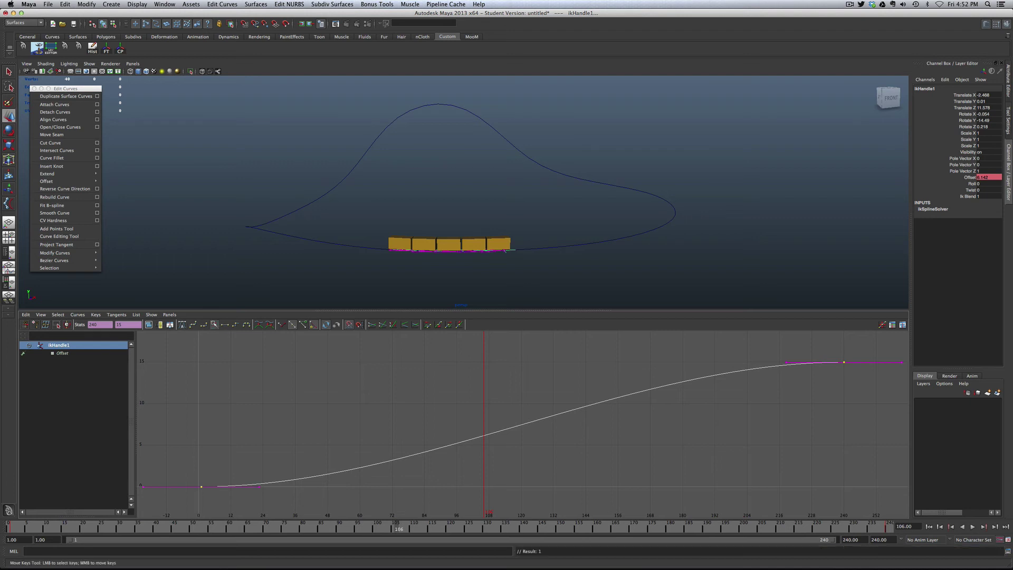
left_click(257, 376)
key("alt+v")
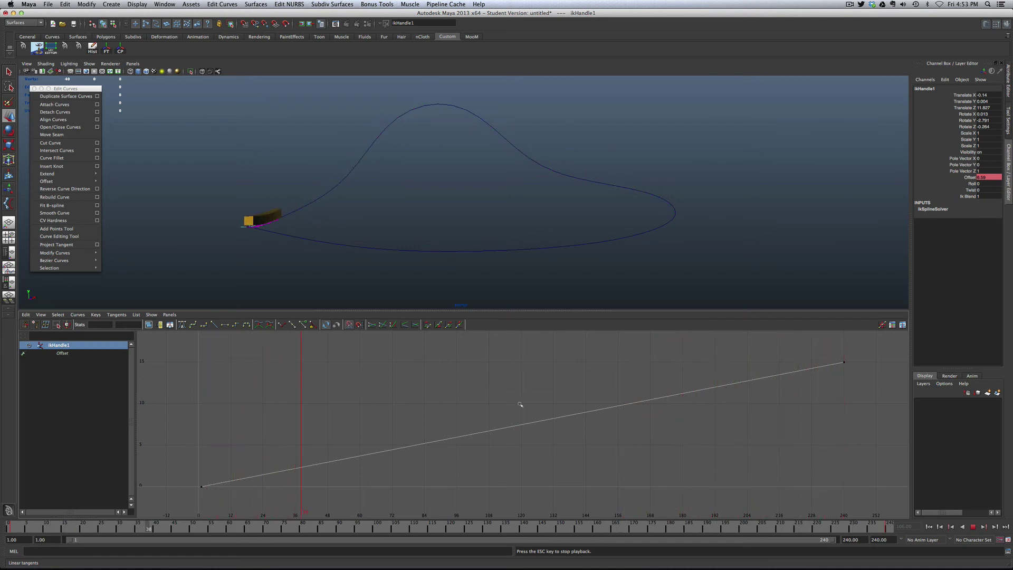
key("Escape")
Insert a key on the Offset curve at frame 120 and lower it to about 6.42
left_click_drag(231, 526, 376, 527)
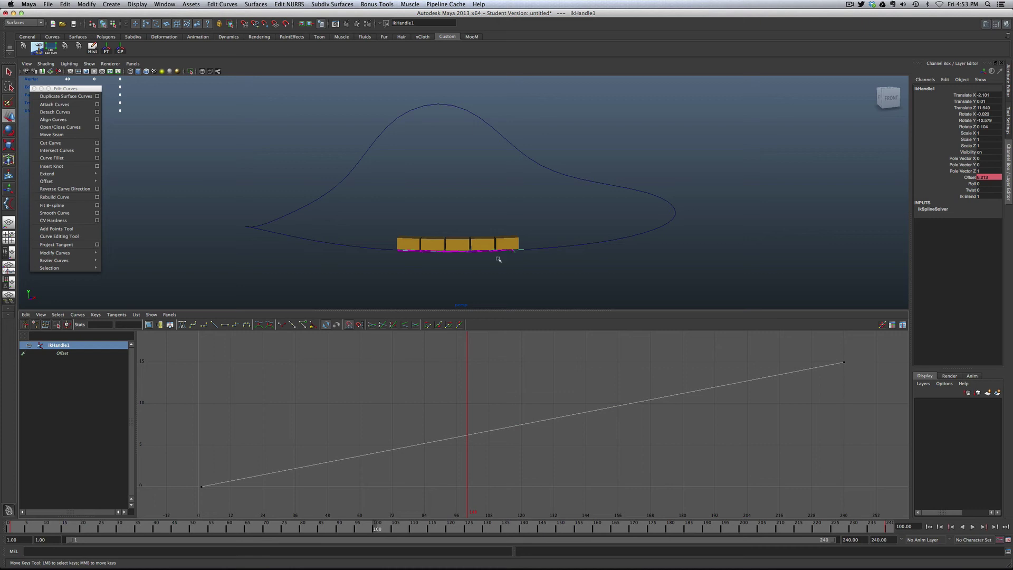
left_click(452, 415)
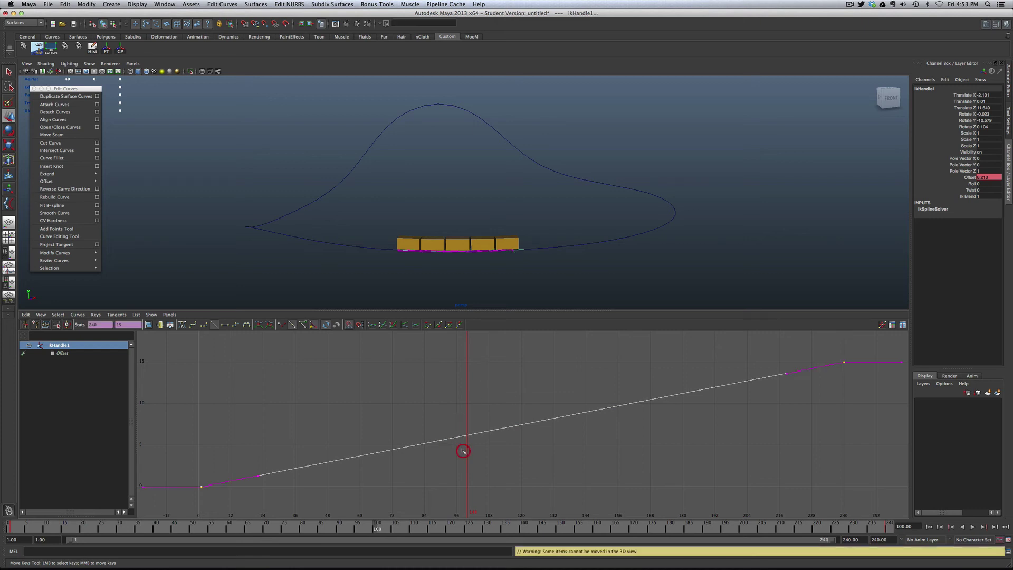
mouse_move(464, 422)
right_mouse_down()
mouse_move(472, 425)
mouse_move(464, 438)
right_mouse_up()
left_click_drag(397, 529, 449, 529)
right_click(519, 436)
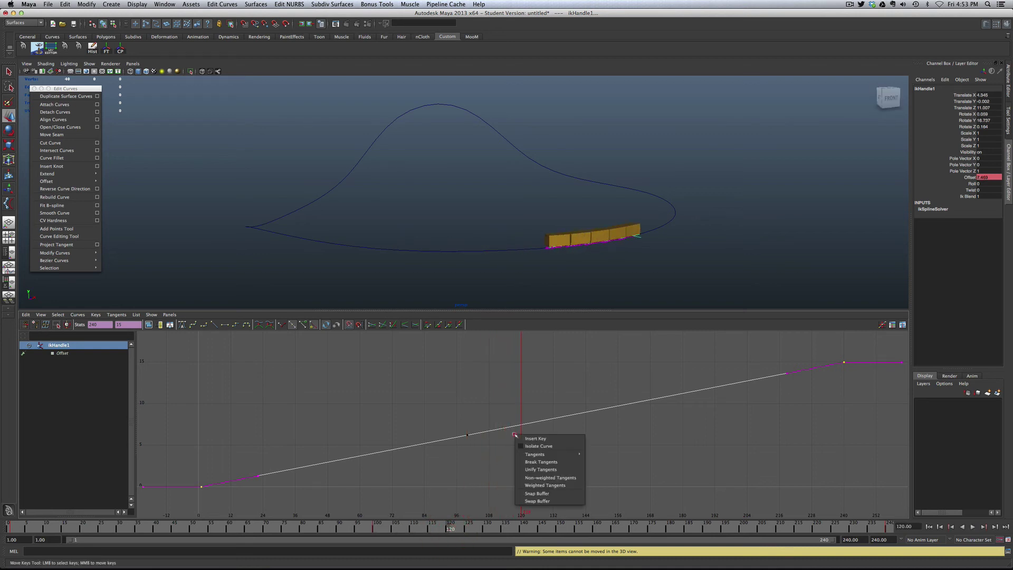
left_click(534, 439)
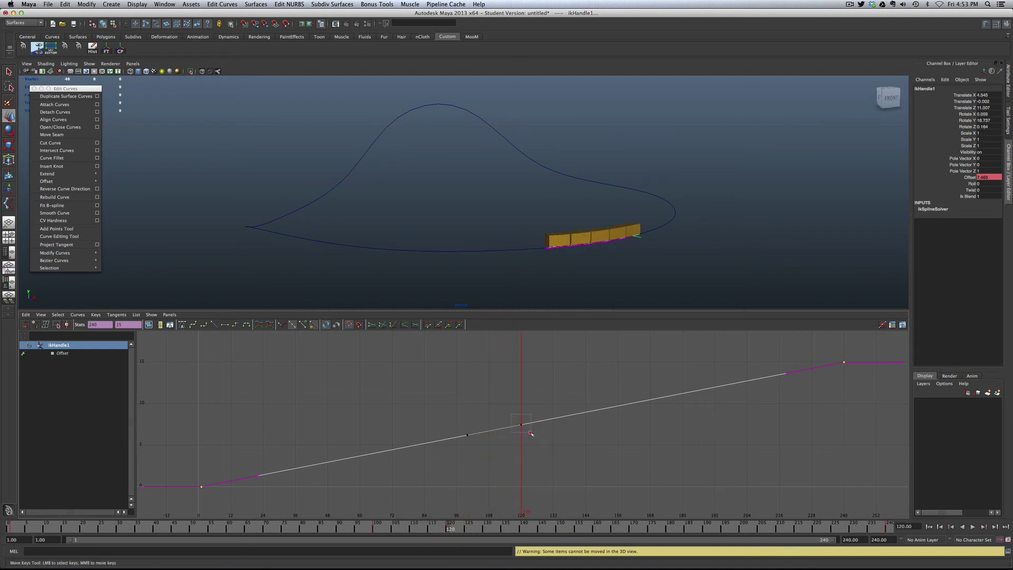
left_click(522, 427)
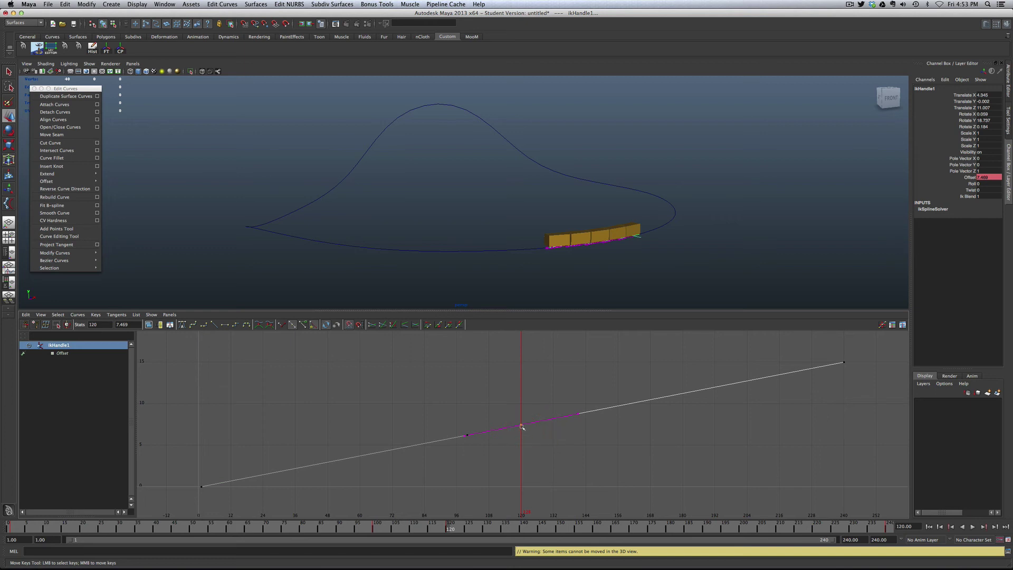
middle_click_drag(521, 425, 521, 434)
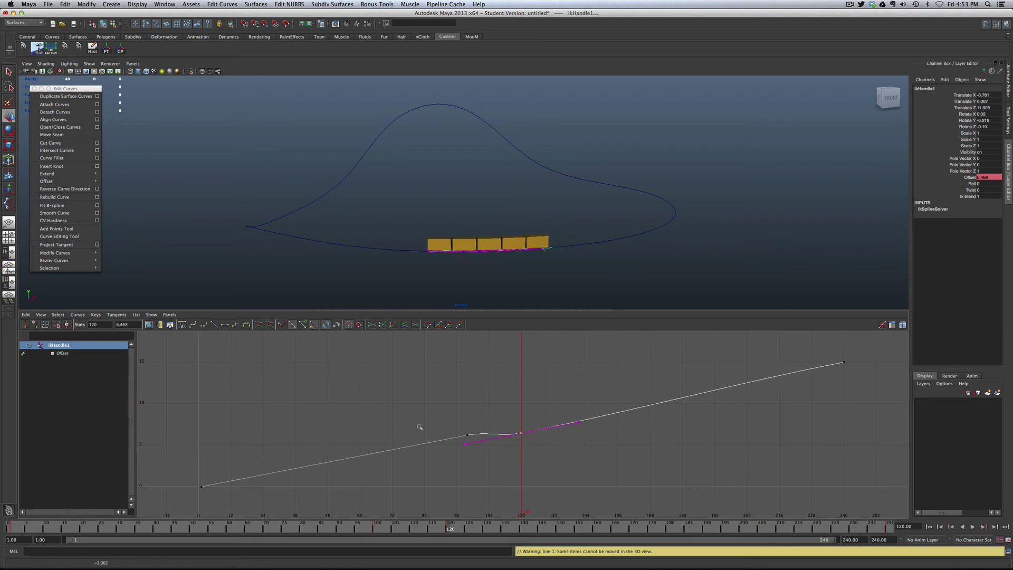
Give the two pause keys Flat tangents, level the earlier key, and play back
left_click_drag(420, 426, 523, 443)
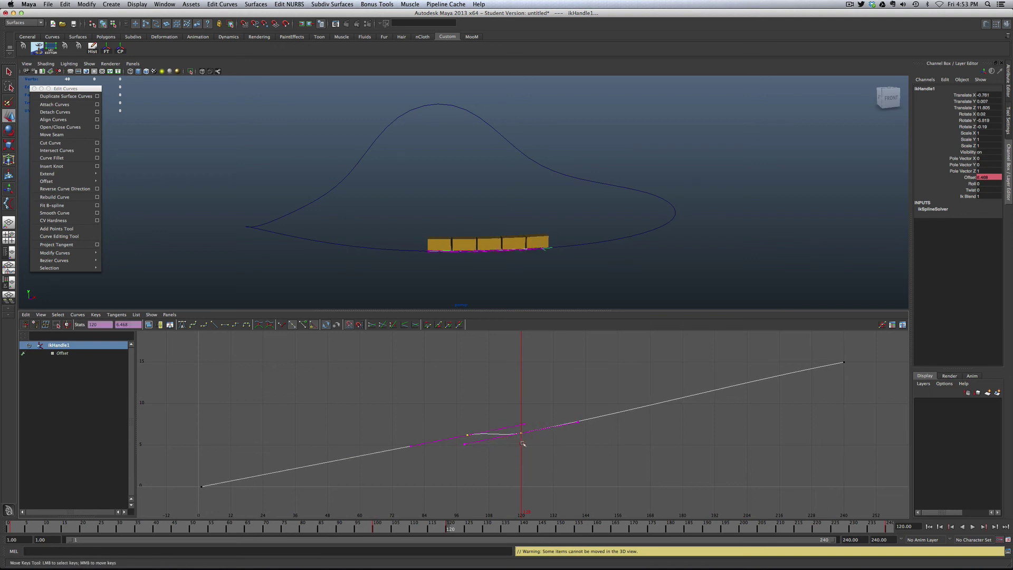
left_click(225, 324)
left_click(375, 383)
left_click(466, 435)
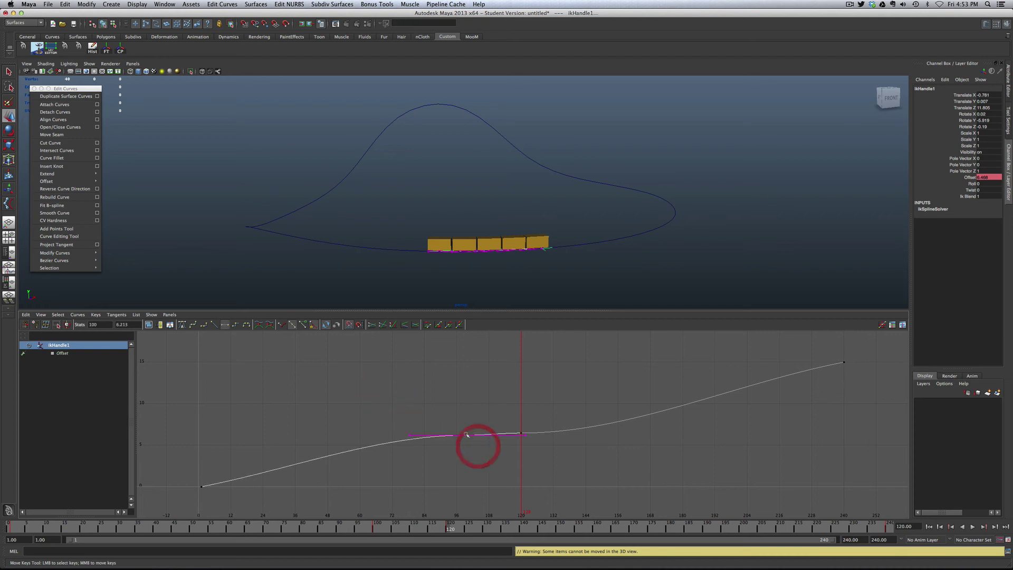
middle_click_drag(467, 434, 467, 430)
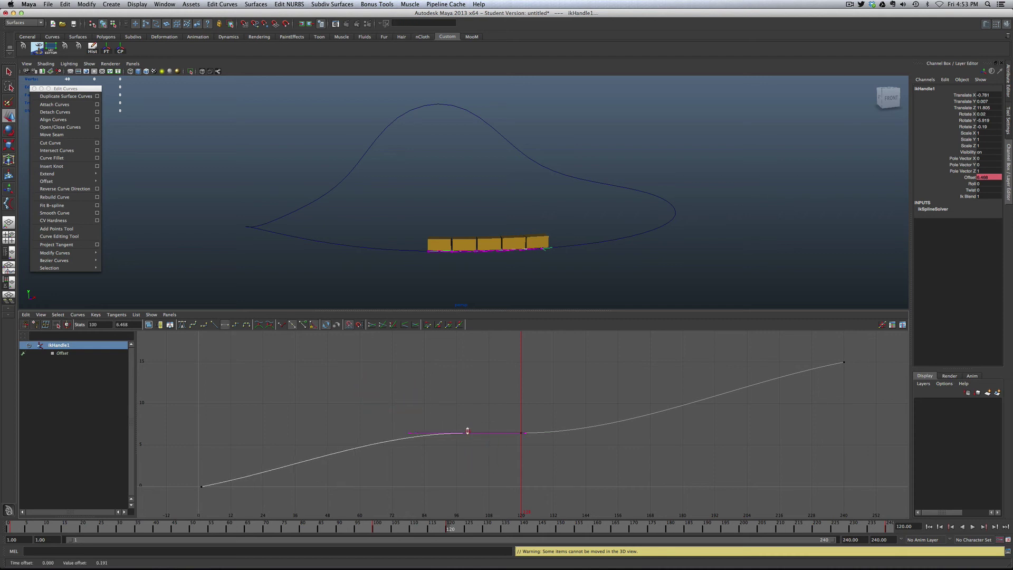
left_click(423, 400)
key("alt+v")
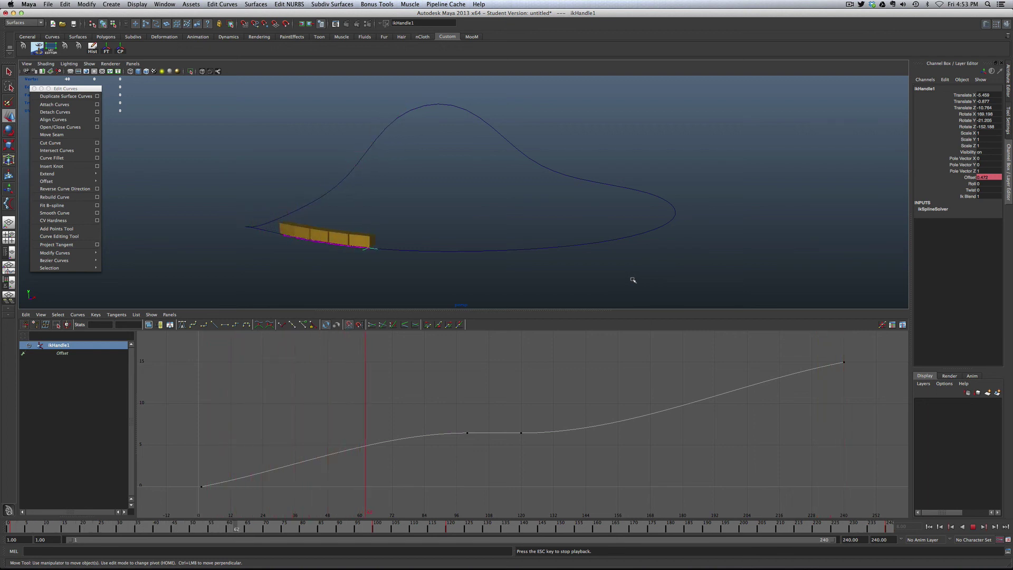
Stop playback and try moving front box car pCube5, then undo the move
key("Escape")
left_click(488, 244)
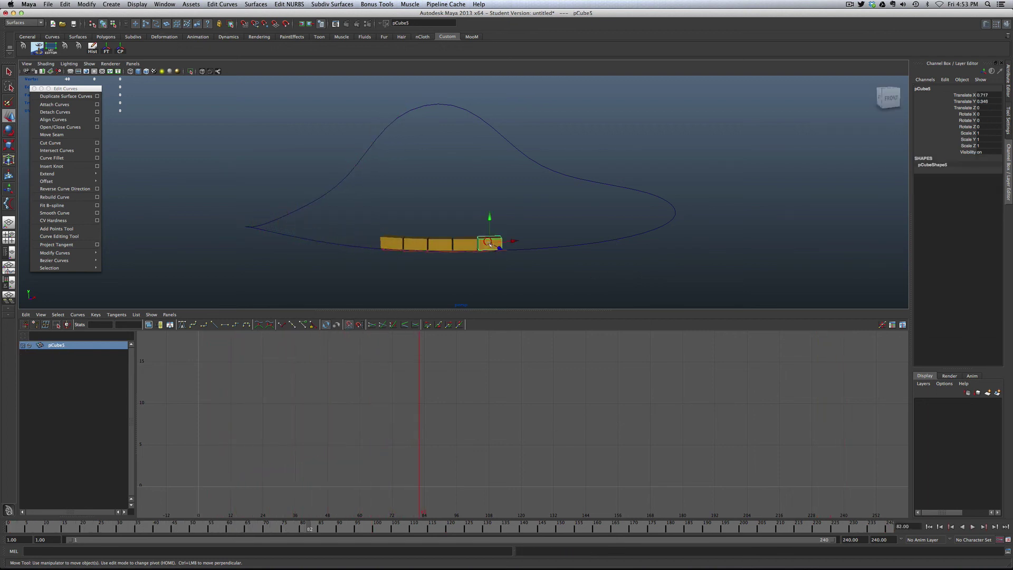
left_click_drag(488, 217, 492, 196)
key("z")
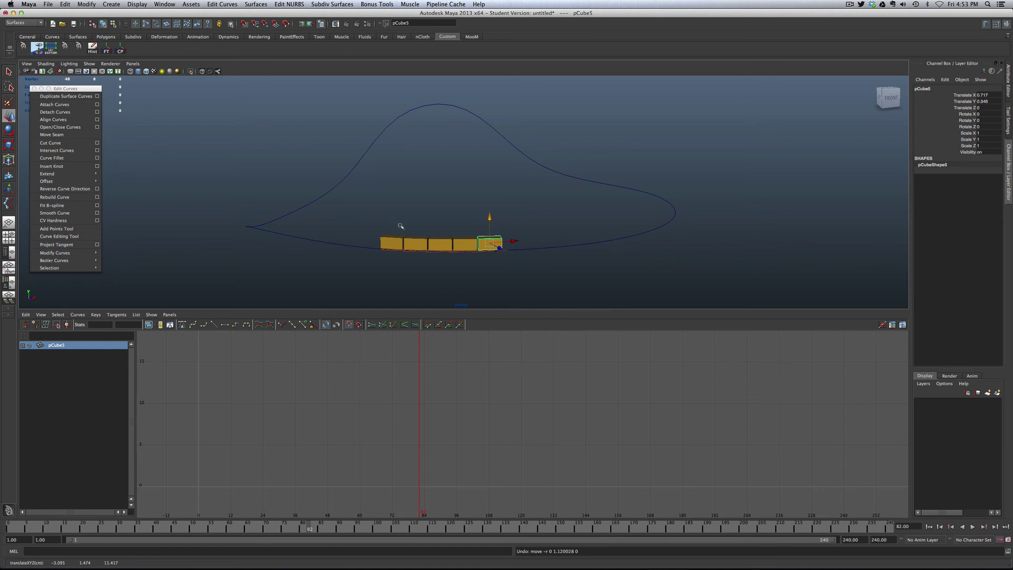
left_click(520, 265)
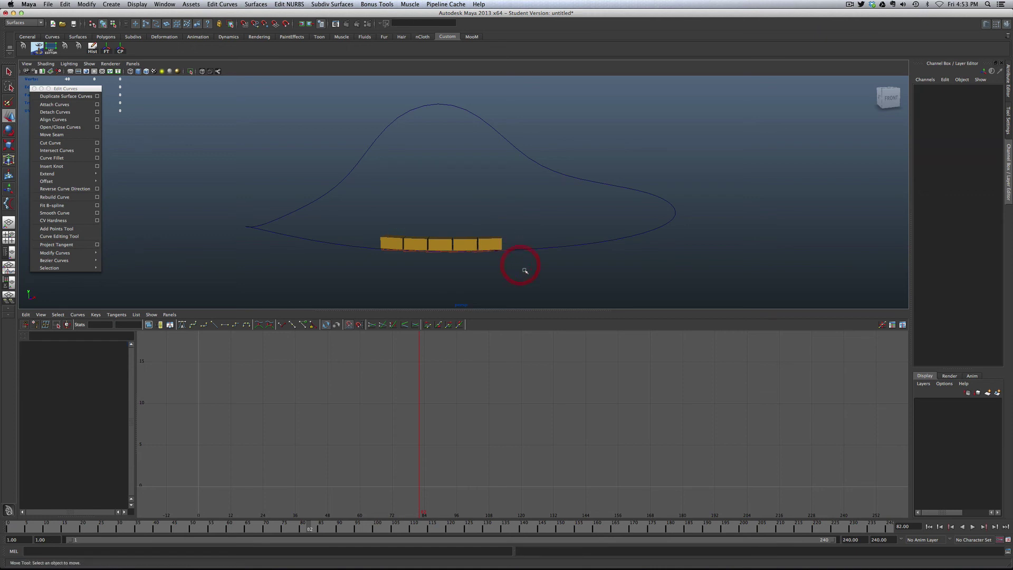
Create a polygon cylinder in the full-window front view and scale it to about half size
key("space")
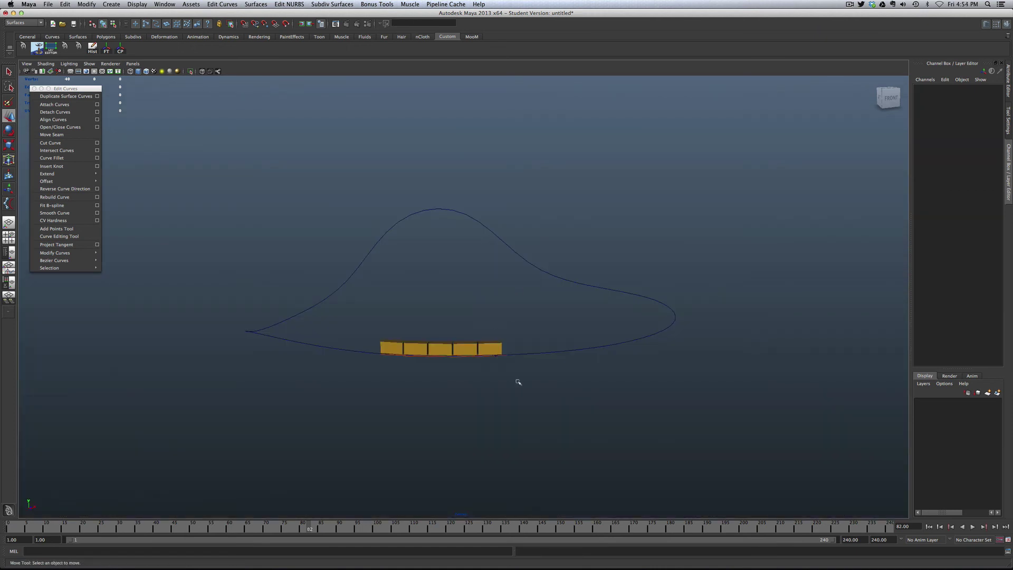
right_click(521, 404, "shift")
right_click_drag(521, 405, 483, 405, "shift")
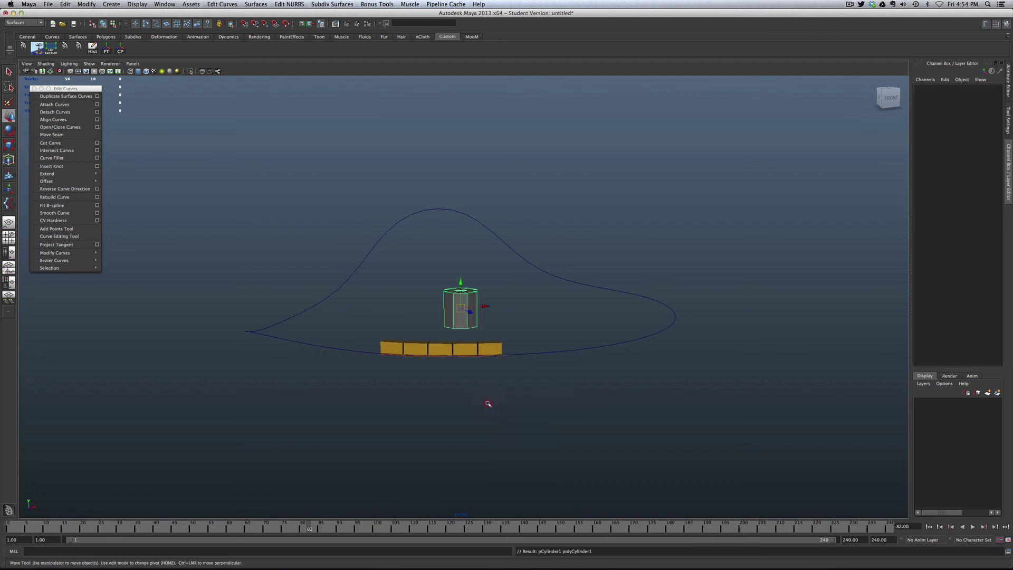
key("e")
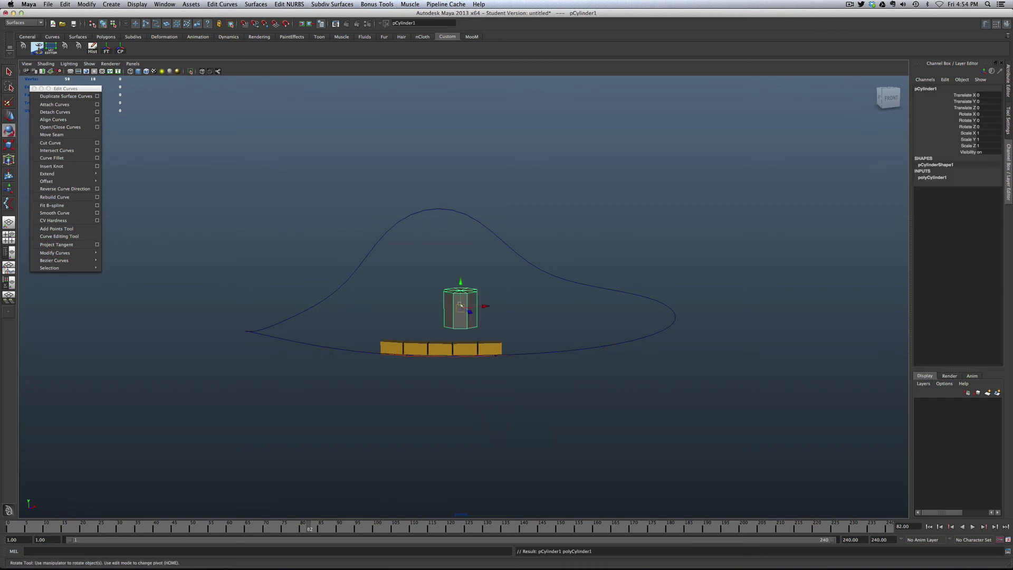
key("r")
left_click_drag(461, 306, 445, 316)
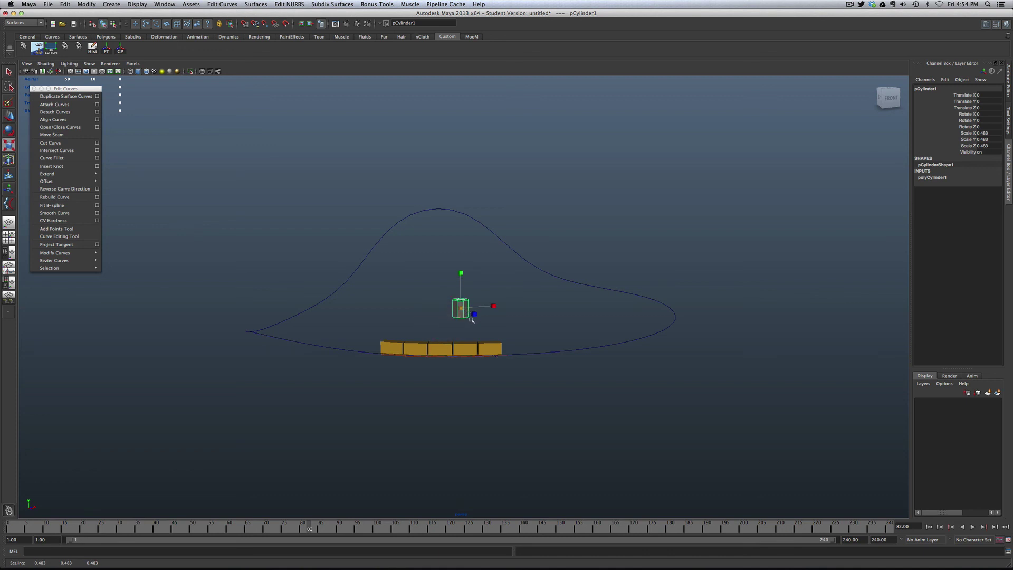
Seat the cylinder on pCube5, parent it to pCube5, and play back to confirm it follows
key("w")
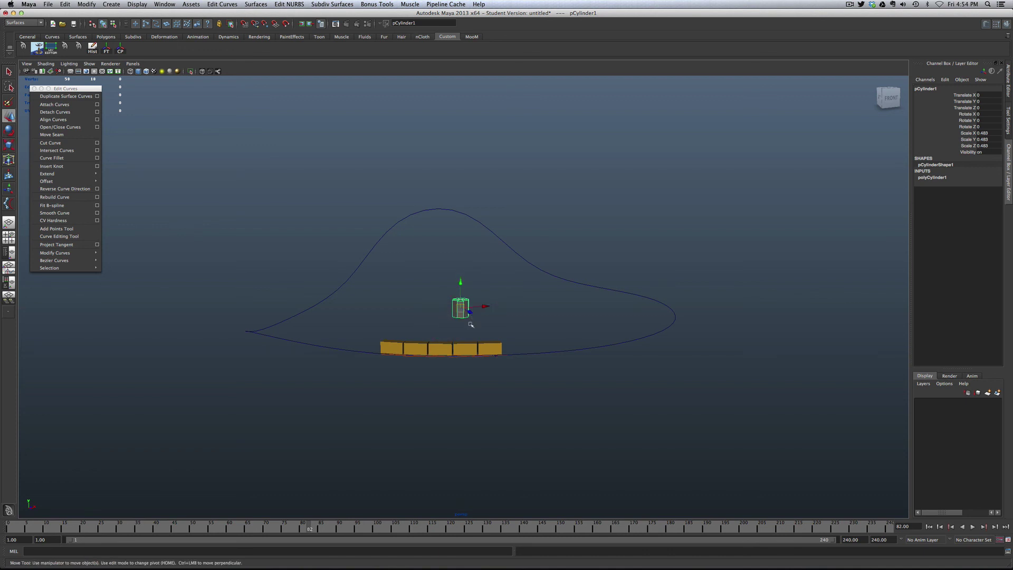
left_click_drag(462, 311, 491, 305)
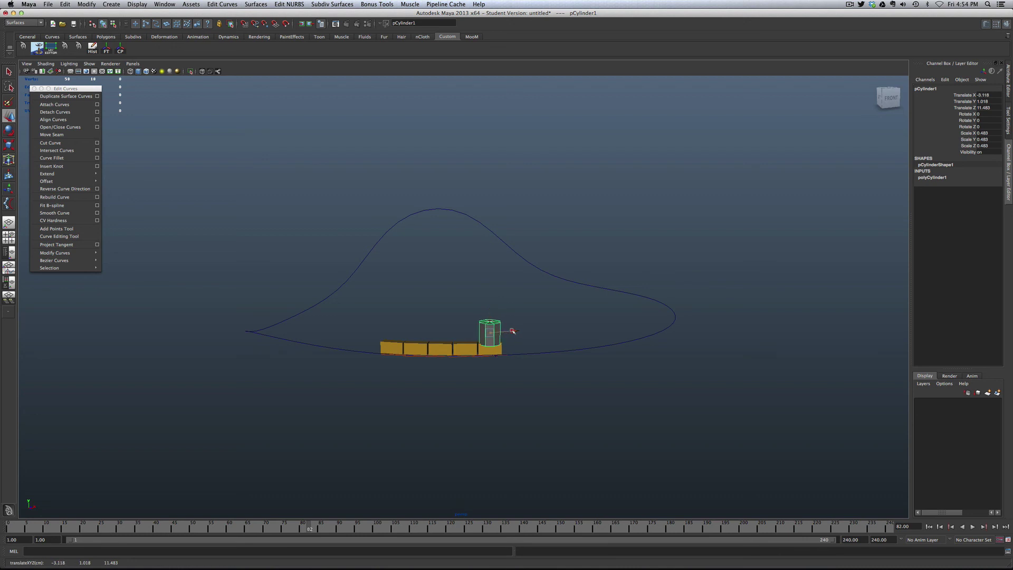
left_click_drag(491, 308, 490, 311)
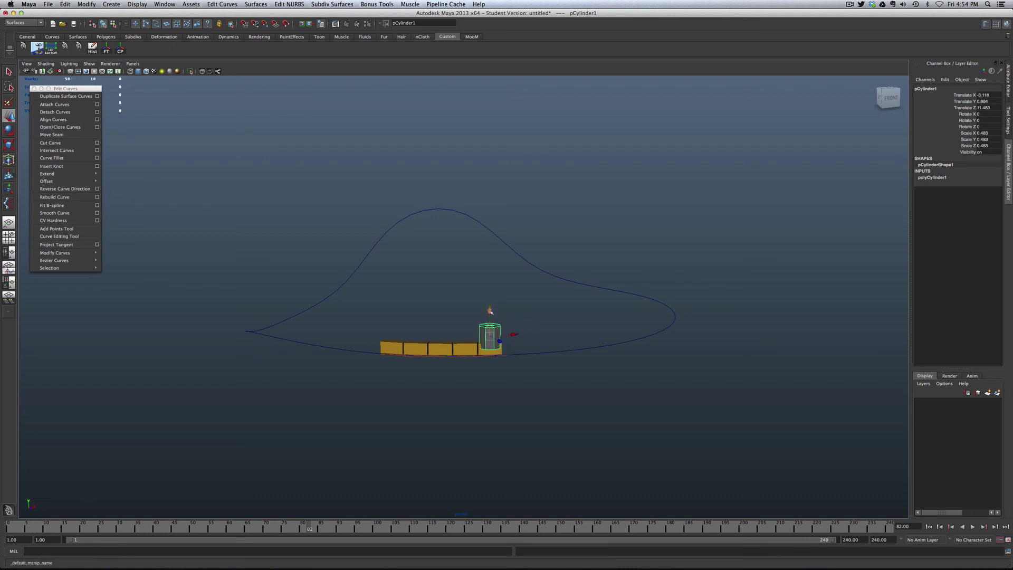
scroll(490, 312, "up", 5)
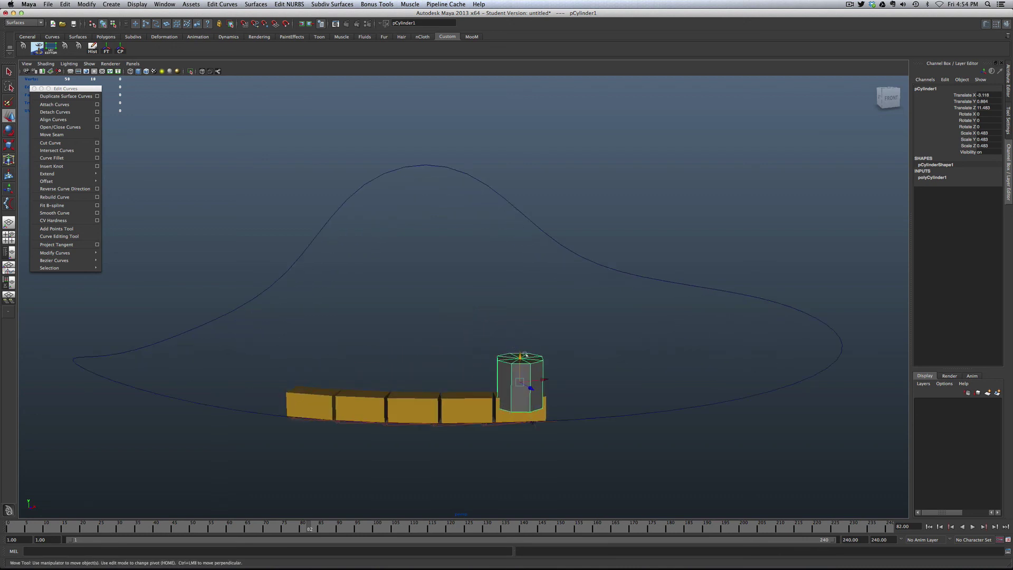
left_click(545, 413)
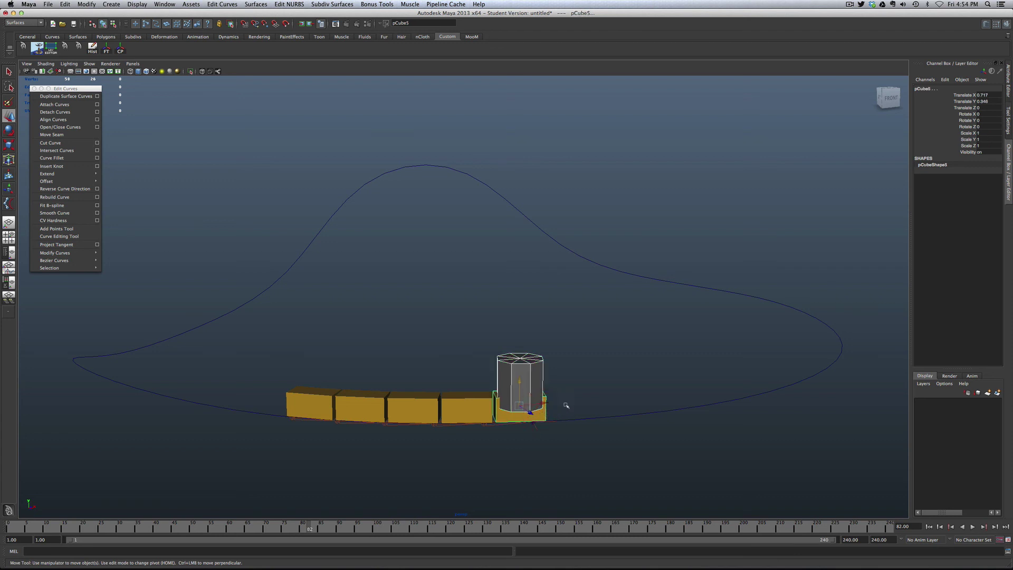
key("p")
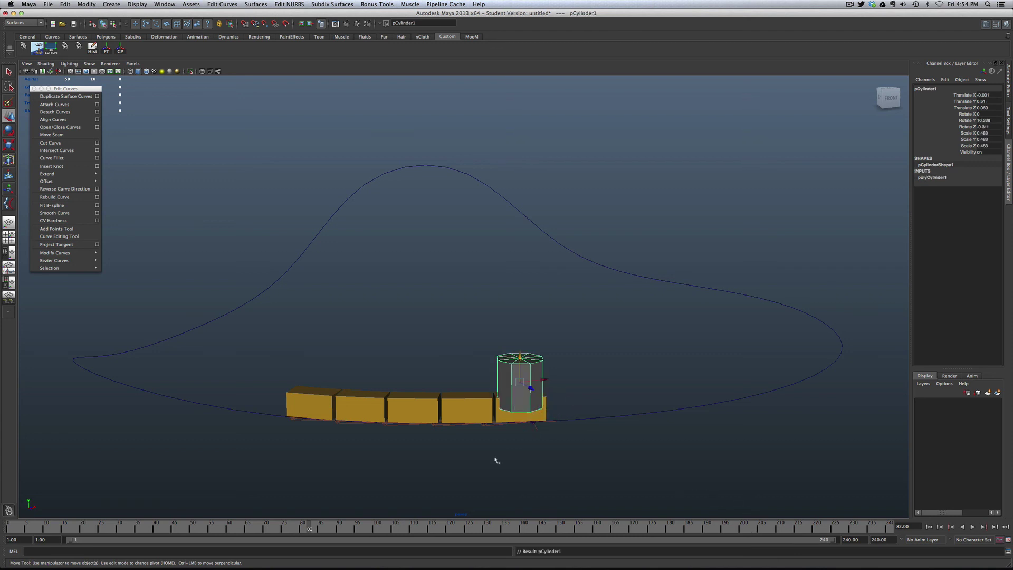
key("alt+v")
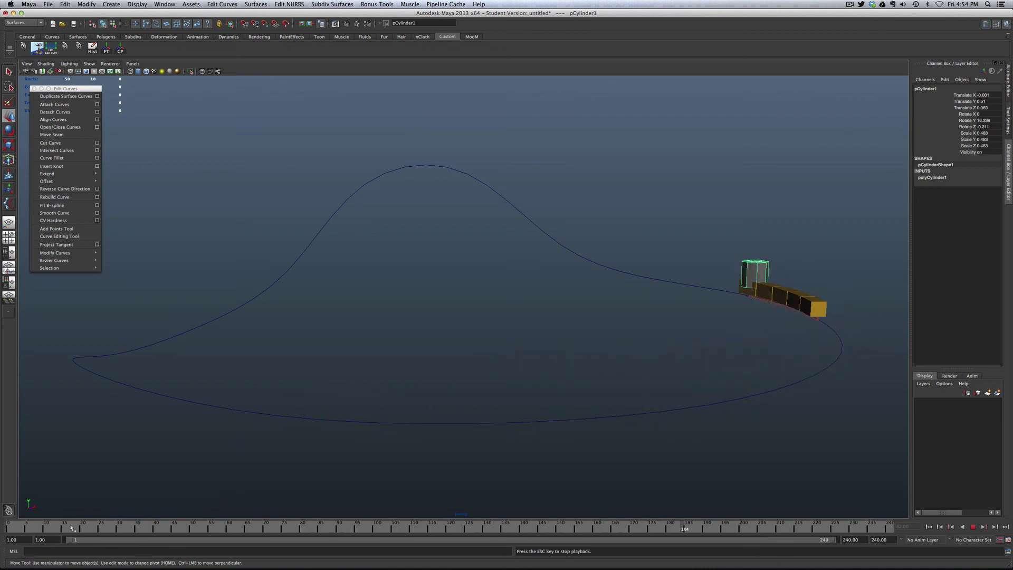
key("Escape")
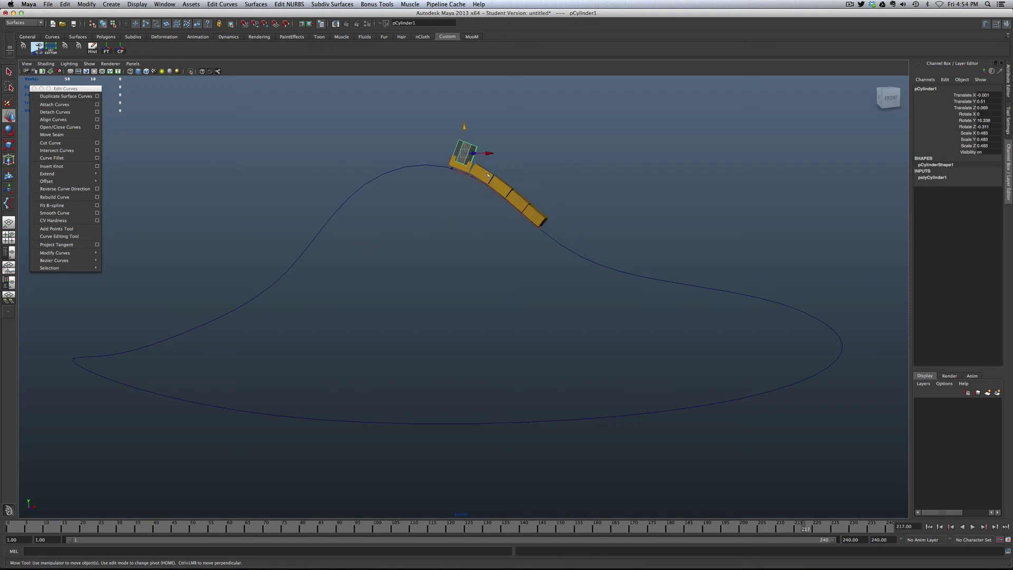
Open the cylinder's lambert1 material attributes
right_click(488, 175)
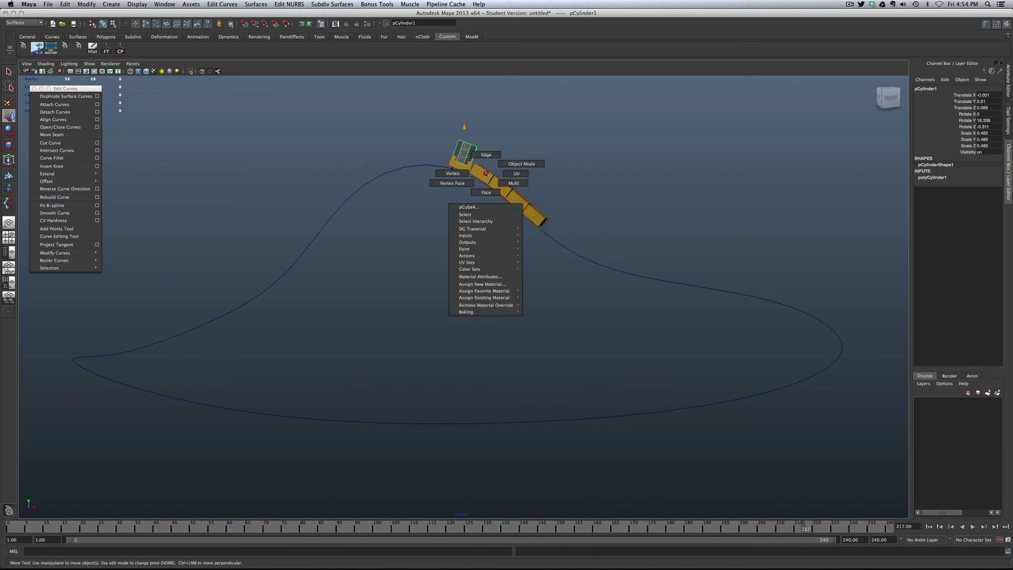
left_click(499, 277)
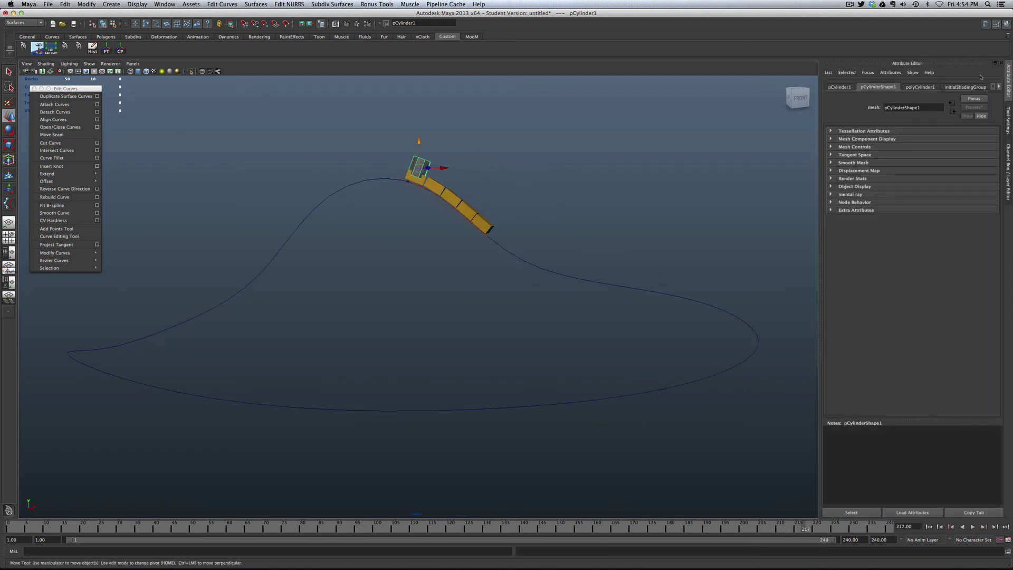
left_click(999, 88)
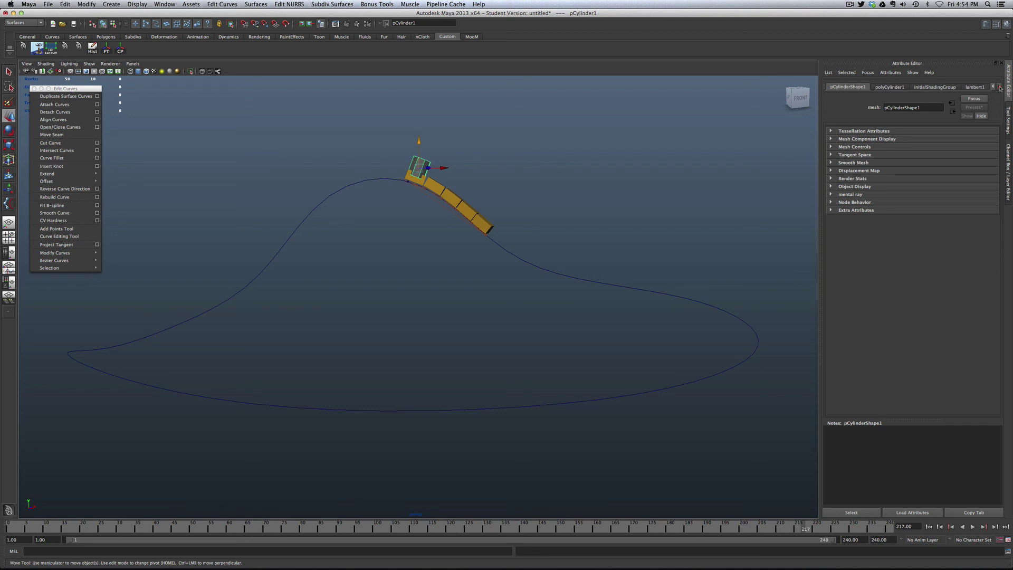
left_click(974, 86)
Raise the Transparency of the box cars' lambert2 material and preview playback
left_click(438, 190)
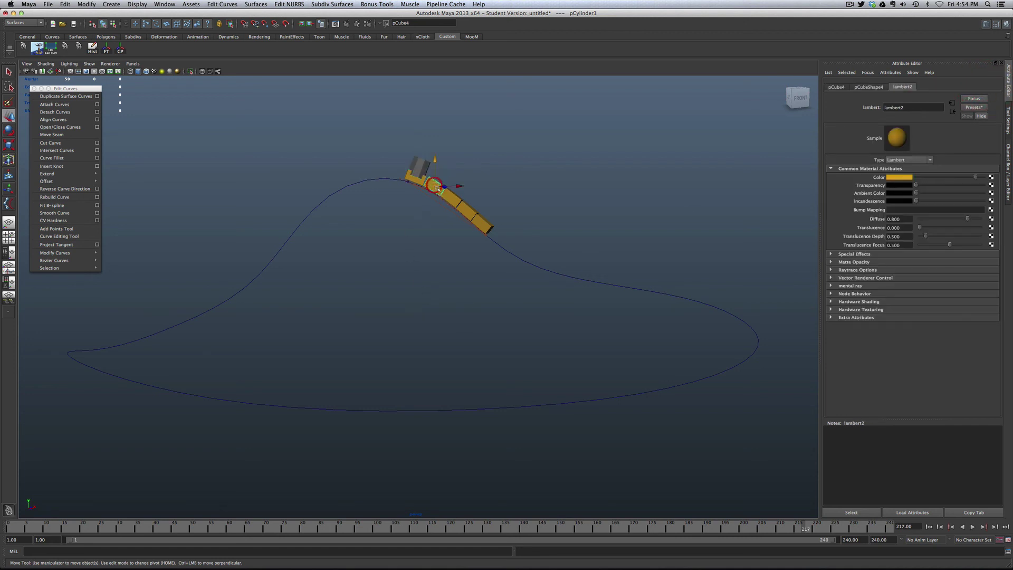
right_click(436, 187)
right_click_drag(439, 275, 438, 290)
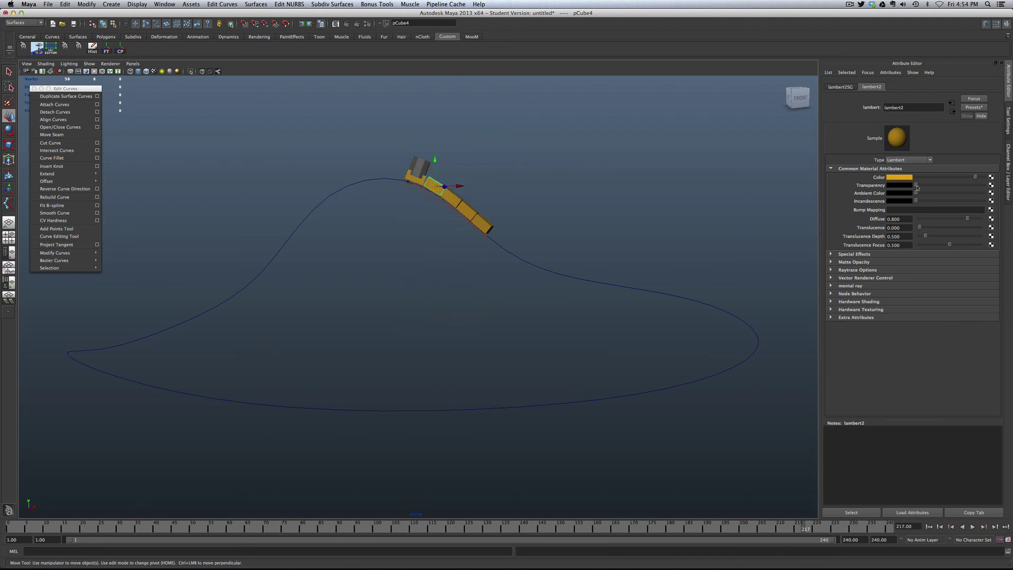
left_click_drag(917, 186, 987, 186)
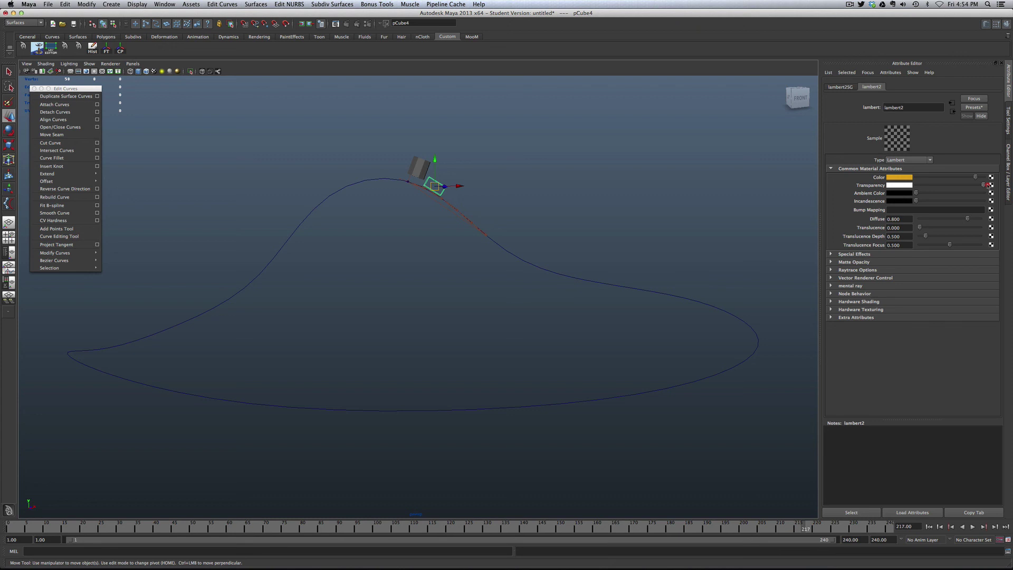
left_click(490, 163)
key("alt+v")
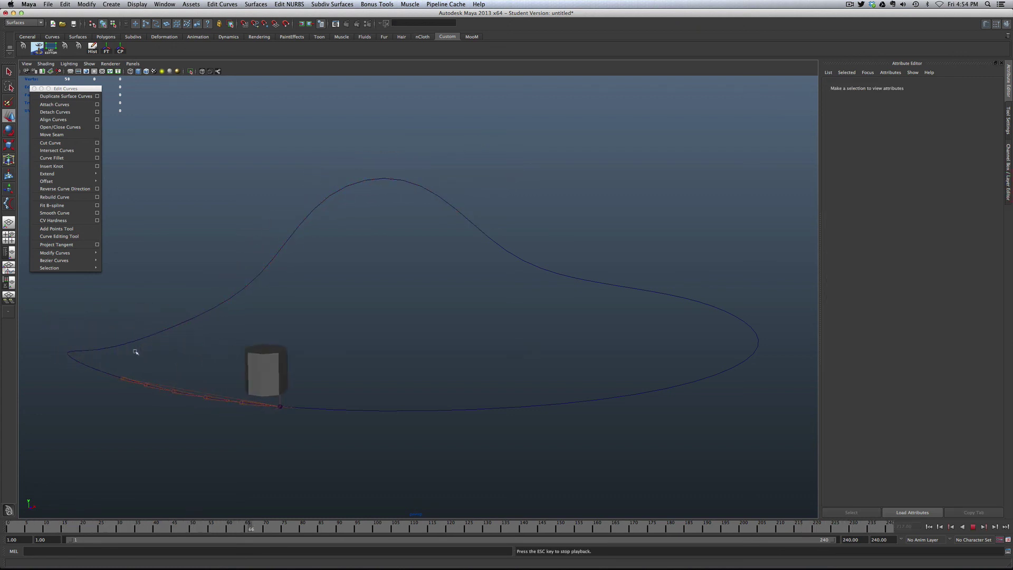
key("Escape")
Compare opaque versus transparent boxes and nudge the cylinder onto the front car
left_click(442, 398)
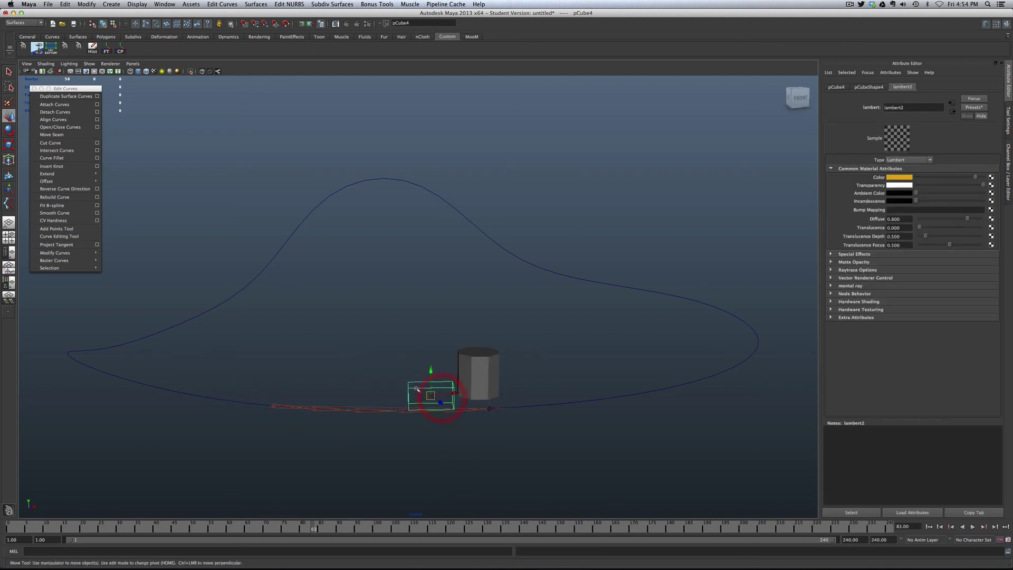
left_click_drag(429, 396, 386, 393)
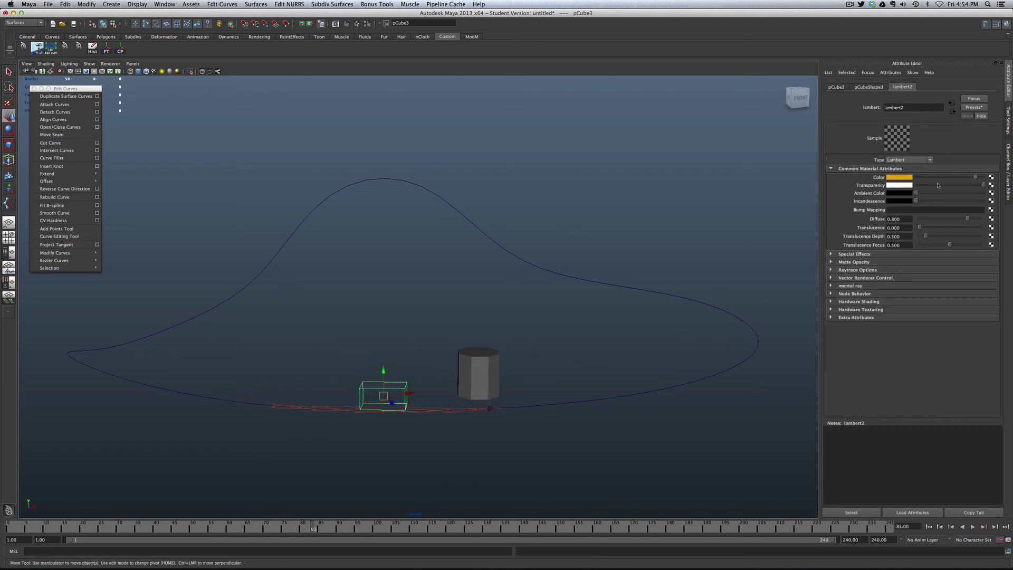
left_click_drag(982, 185, 904, 186)
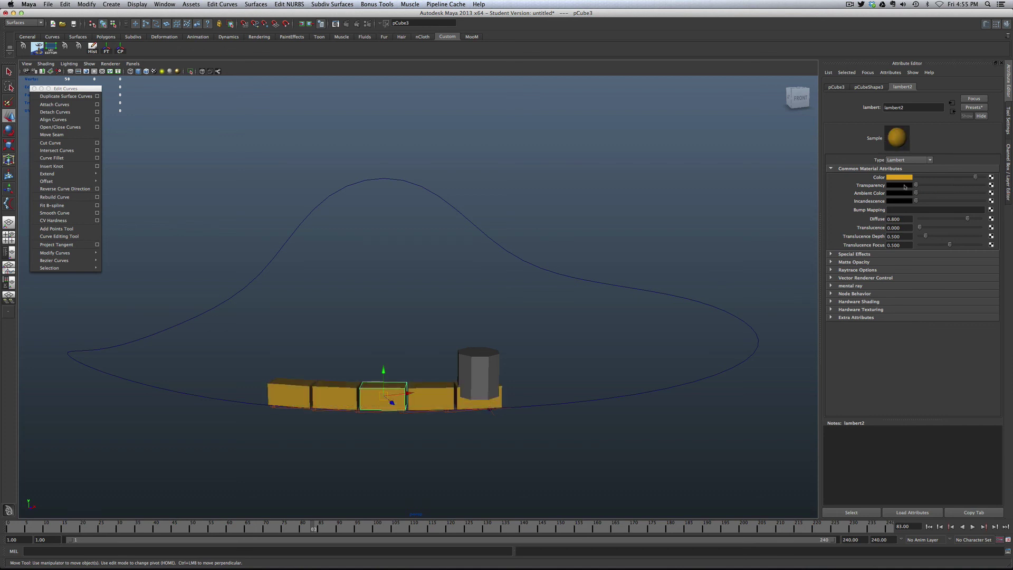
left_click(467, 369)
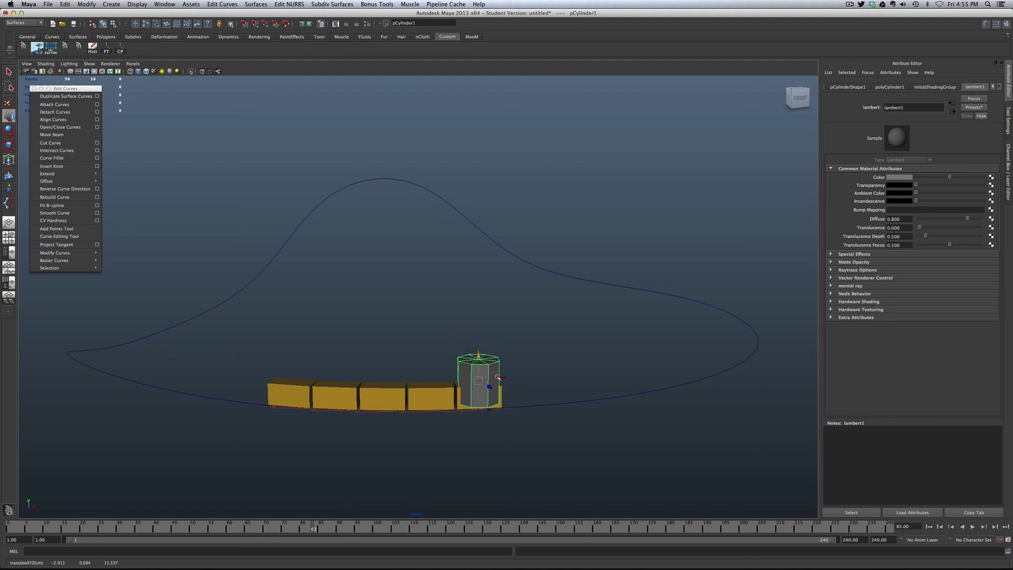
left_click_drag(497, 377, 506, 378)
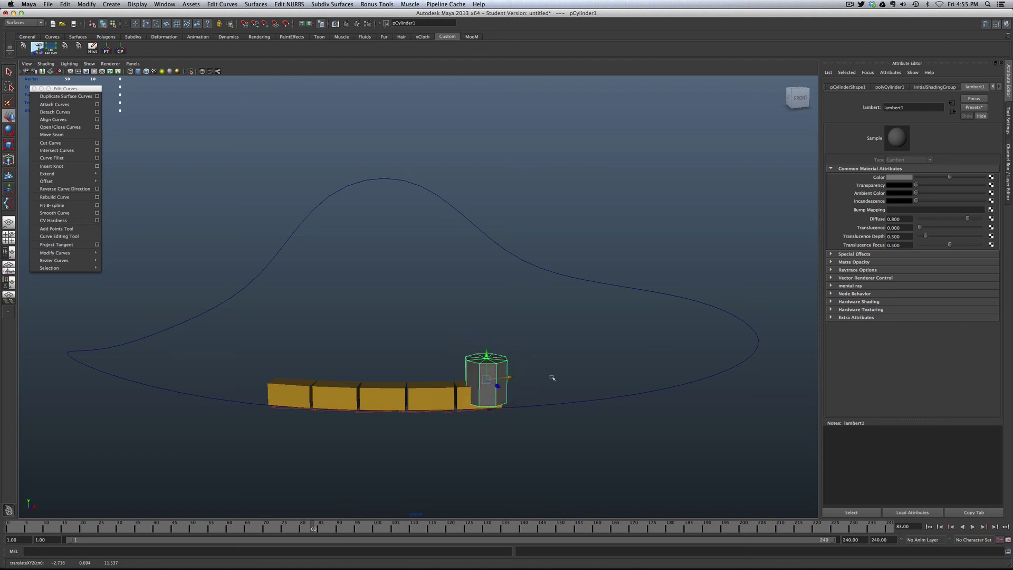
Set lambert2 Transparency to full and play back the finished train
left_click(446, 391)
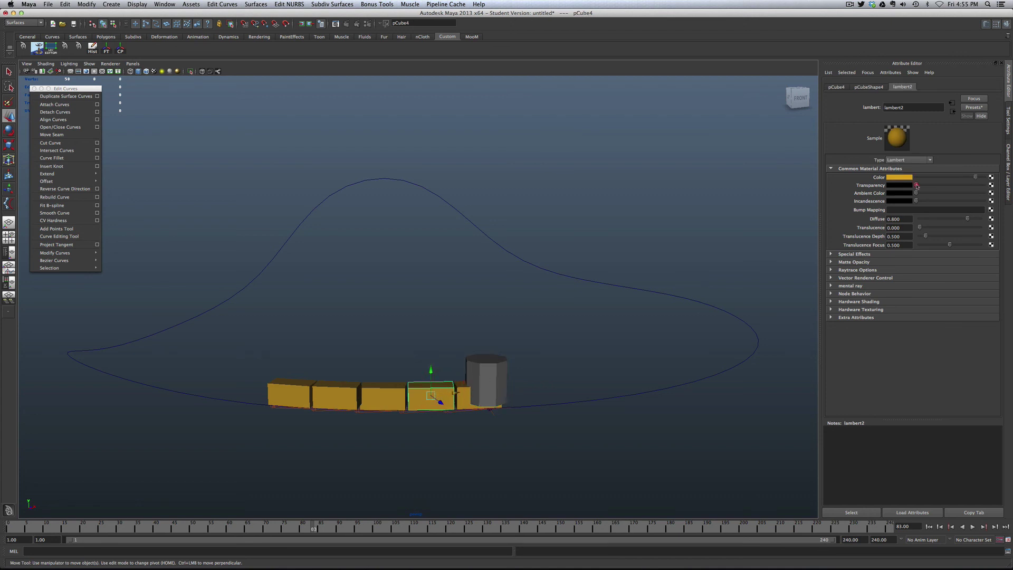
left_click_drag(917, 186, 985, 186)
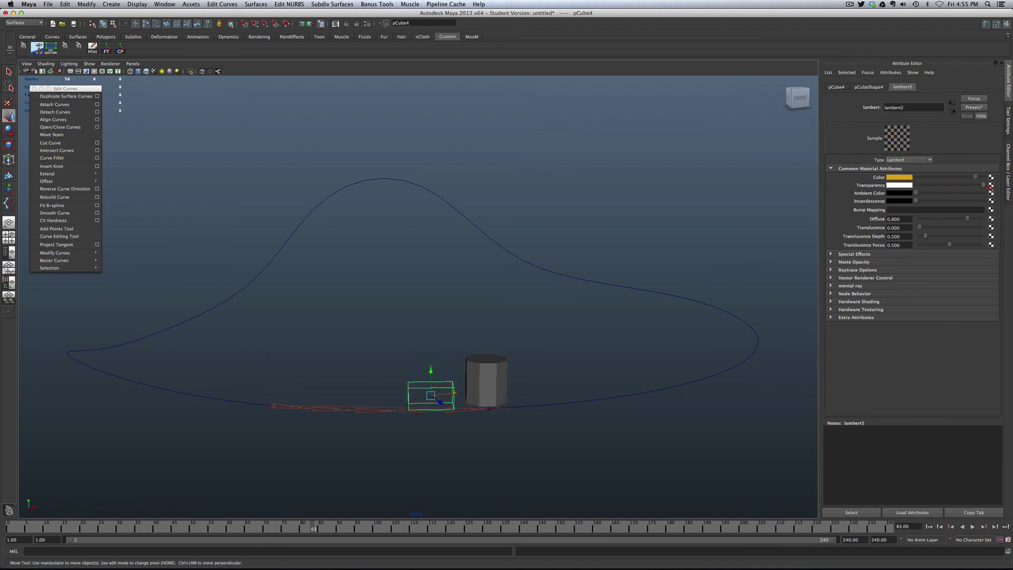
left_click(487, 382)
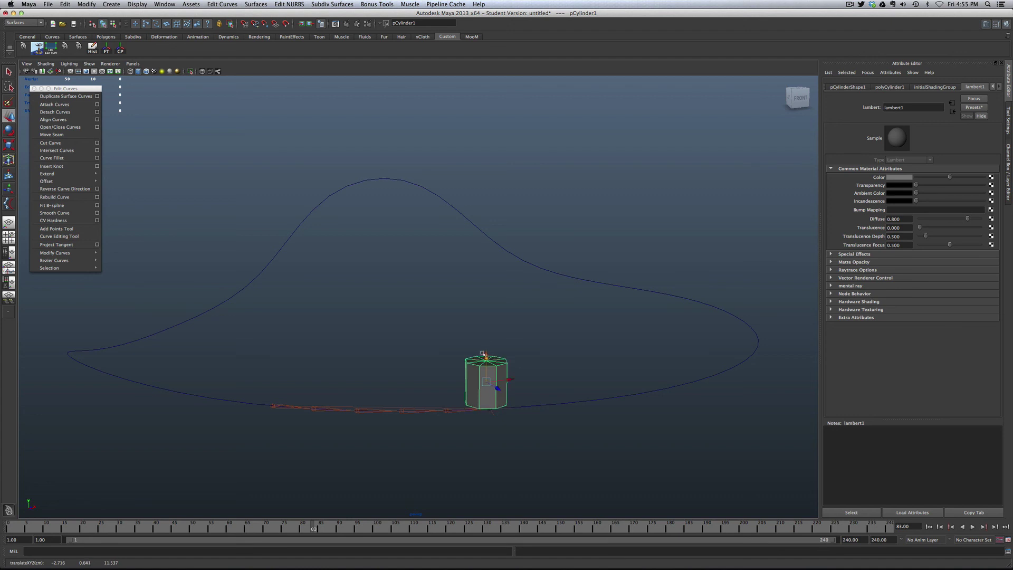
key("alt+v")
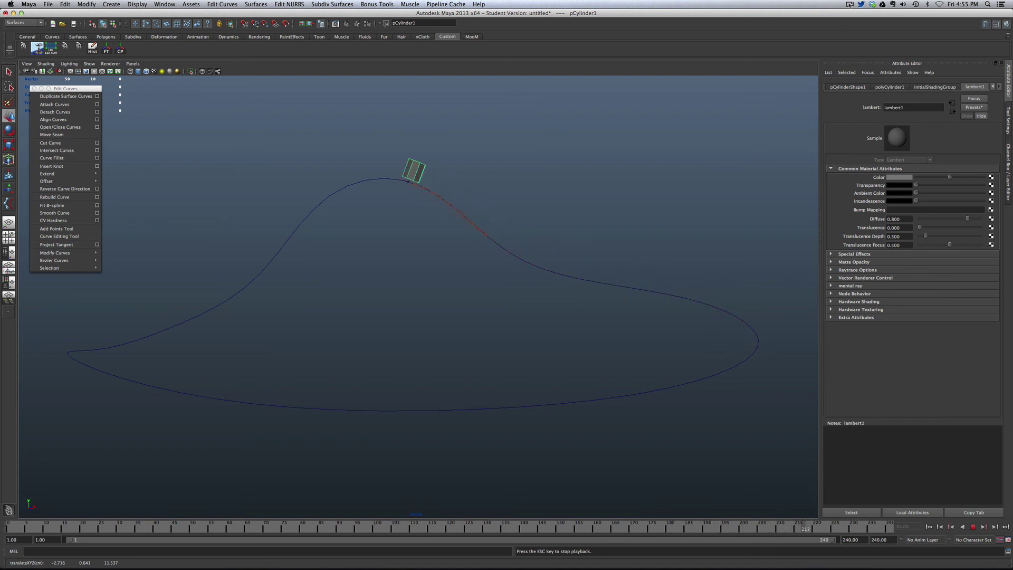
left_click(849, 4)
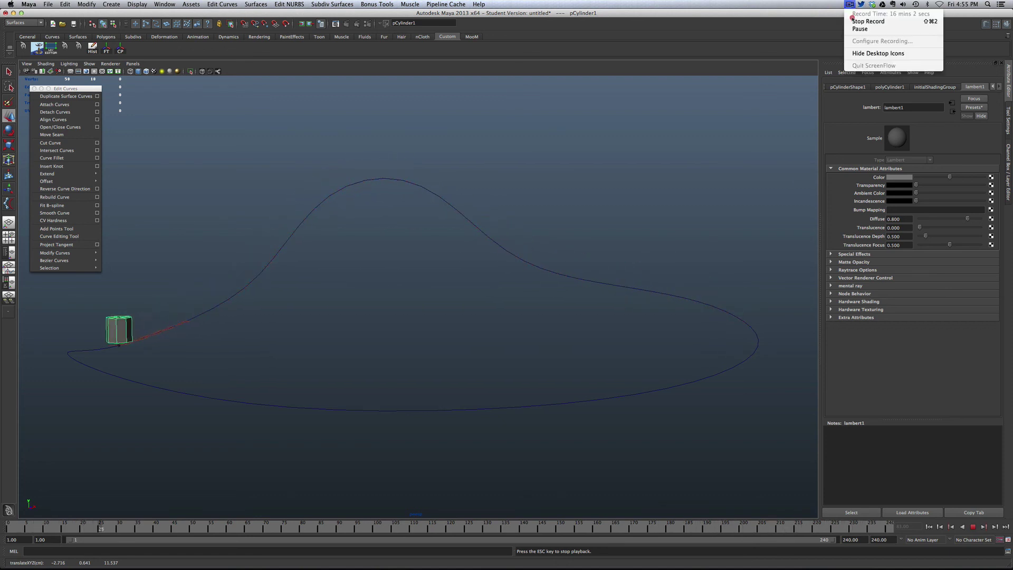